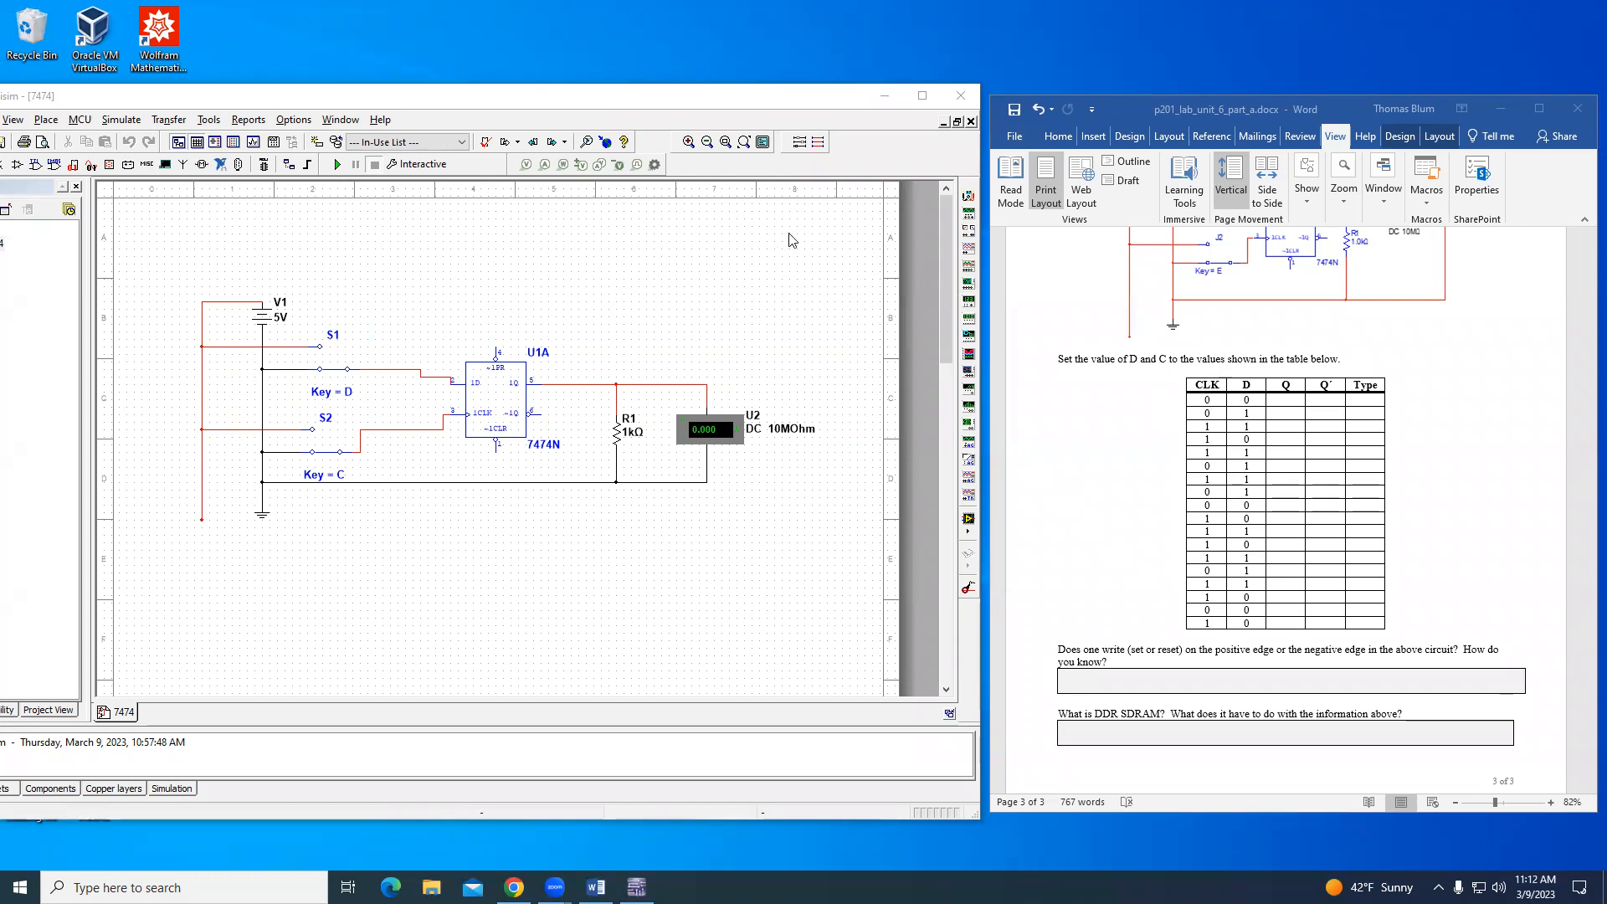
- Start the simulation of the 7474 circuit and record Q as 0 in the first row of the Word table
{"action": "left_click", "coordinate": [337, 166]}
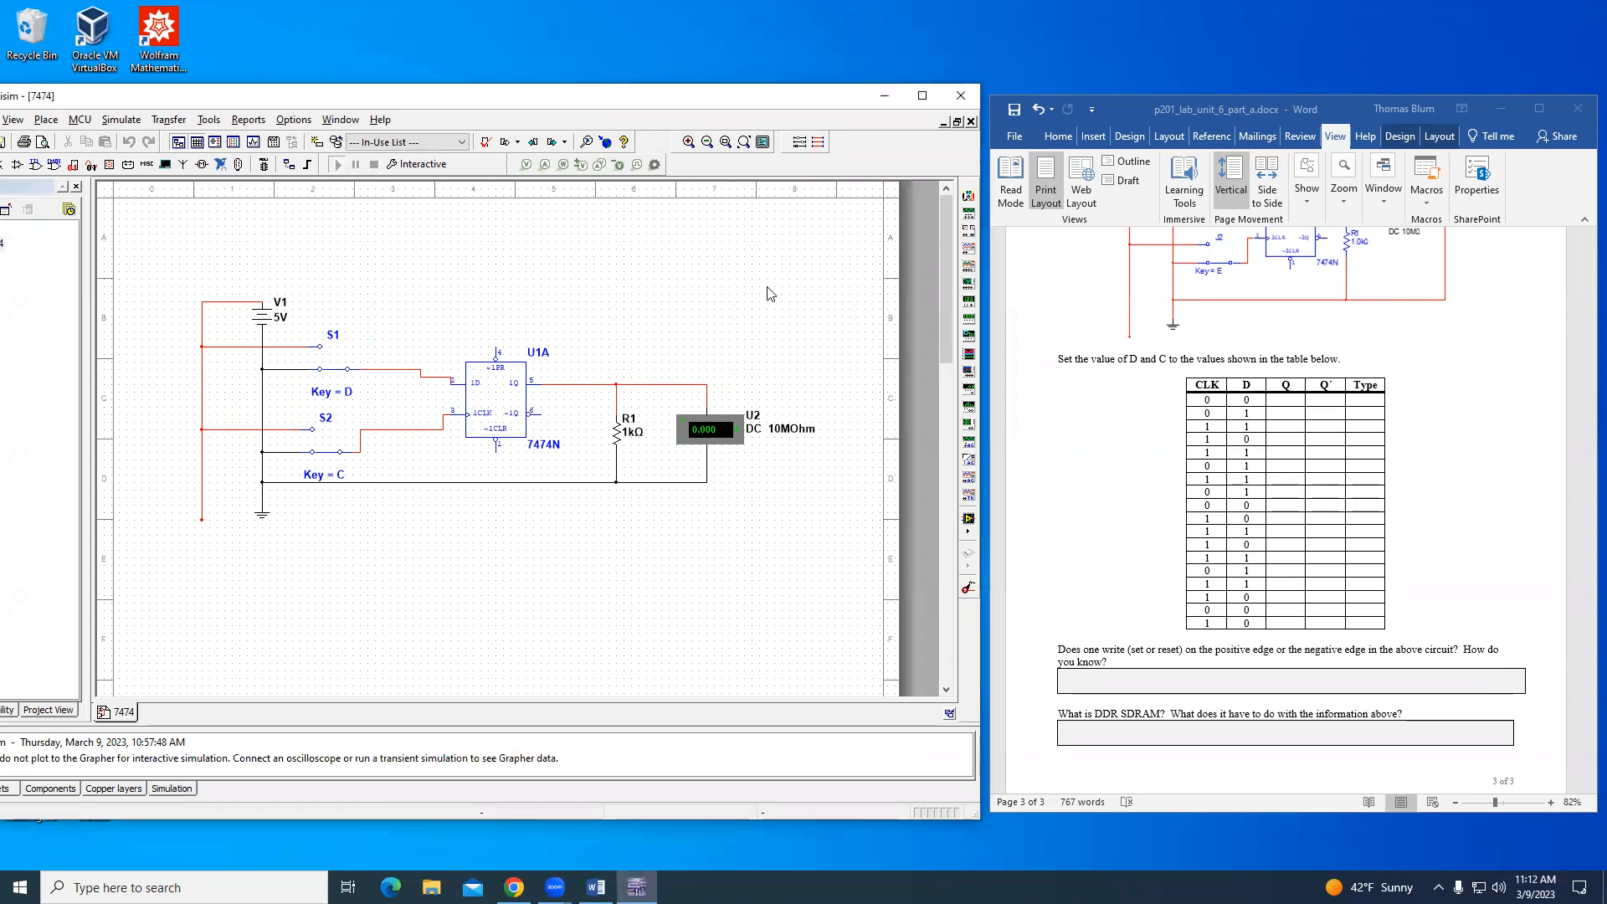
{"action": "left_click", "coordinate": [1294, 400]}
{"action": "type", "text": "0"}
{"action": "key", "text": "Down"}
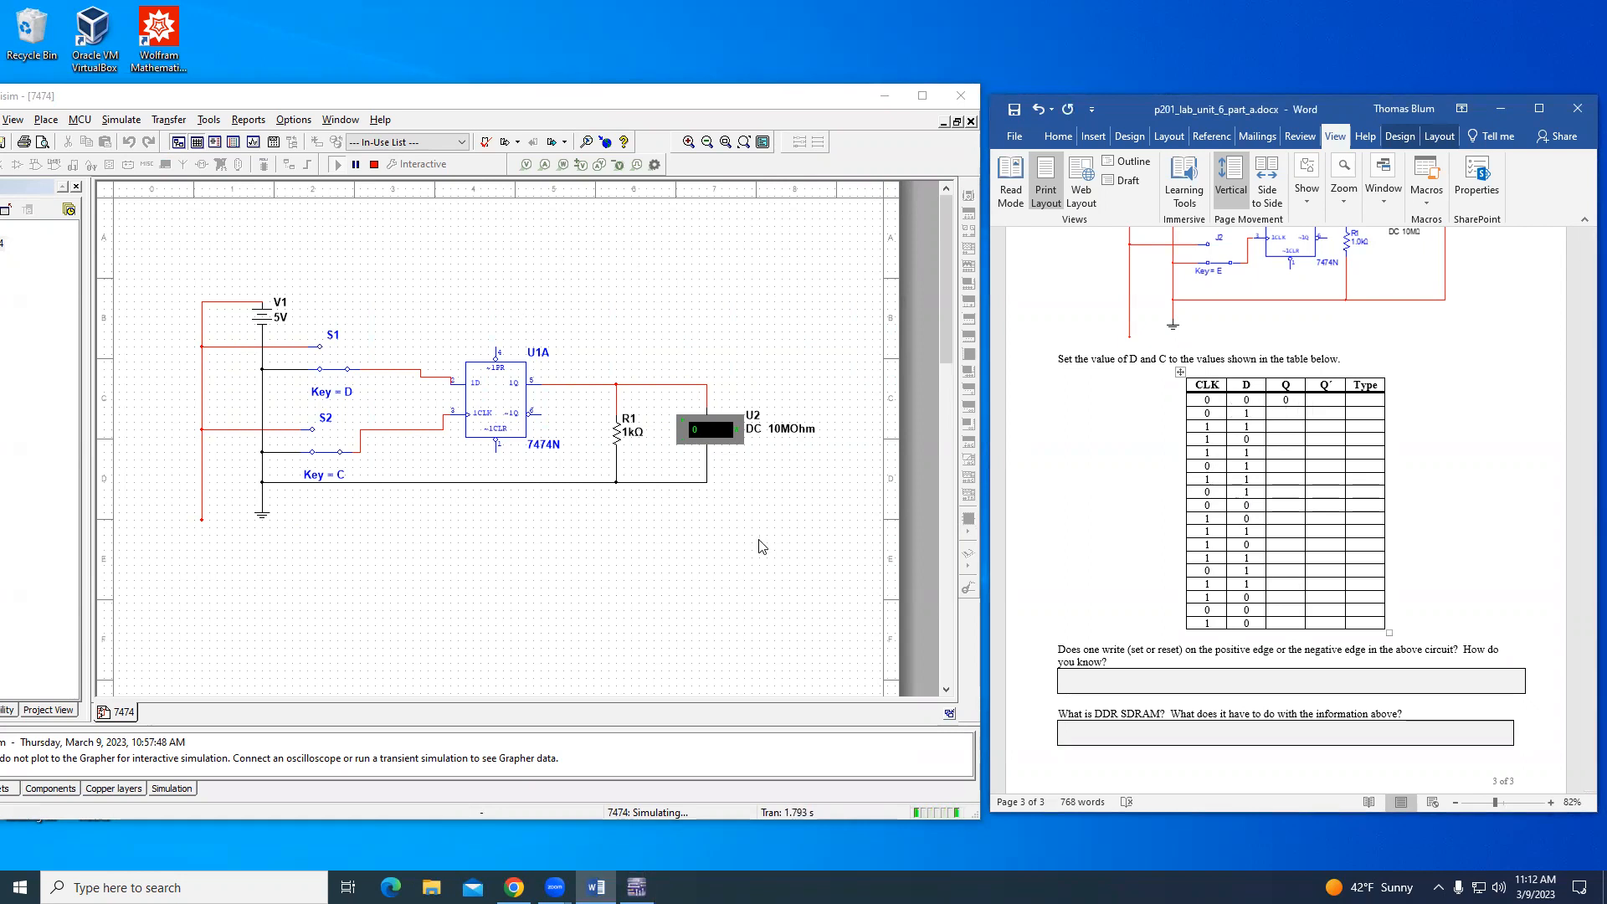
- Switch D to 1 in the Multisim circuit and record Q as 0 in the second row of the Word table
{"action": "left_click", "coordinate": [708, 591]}
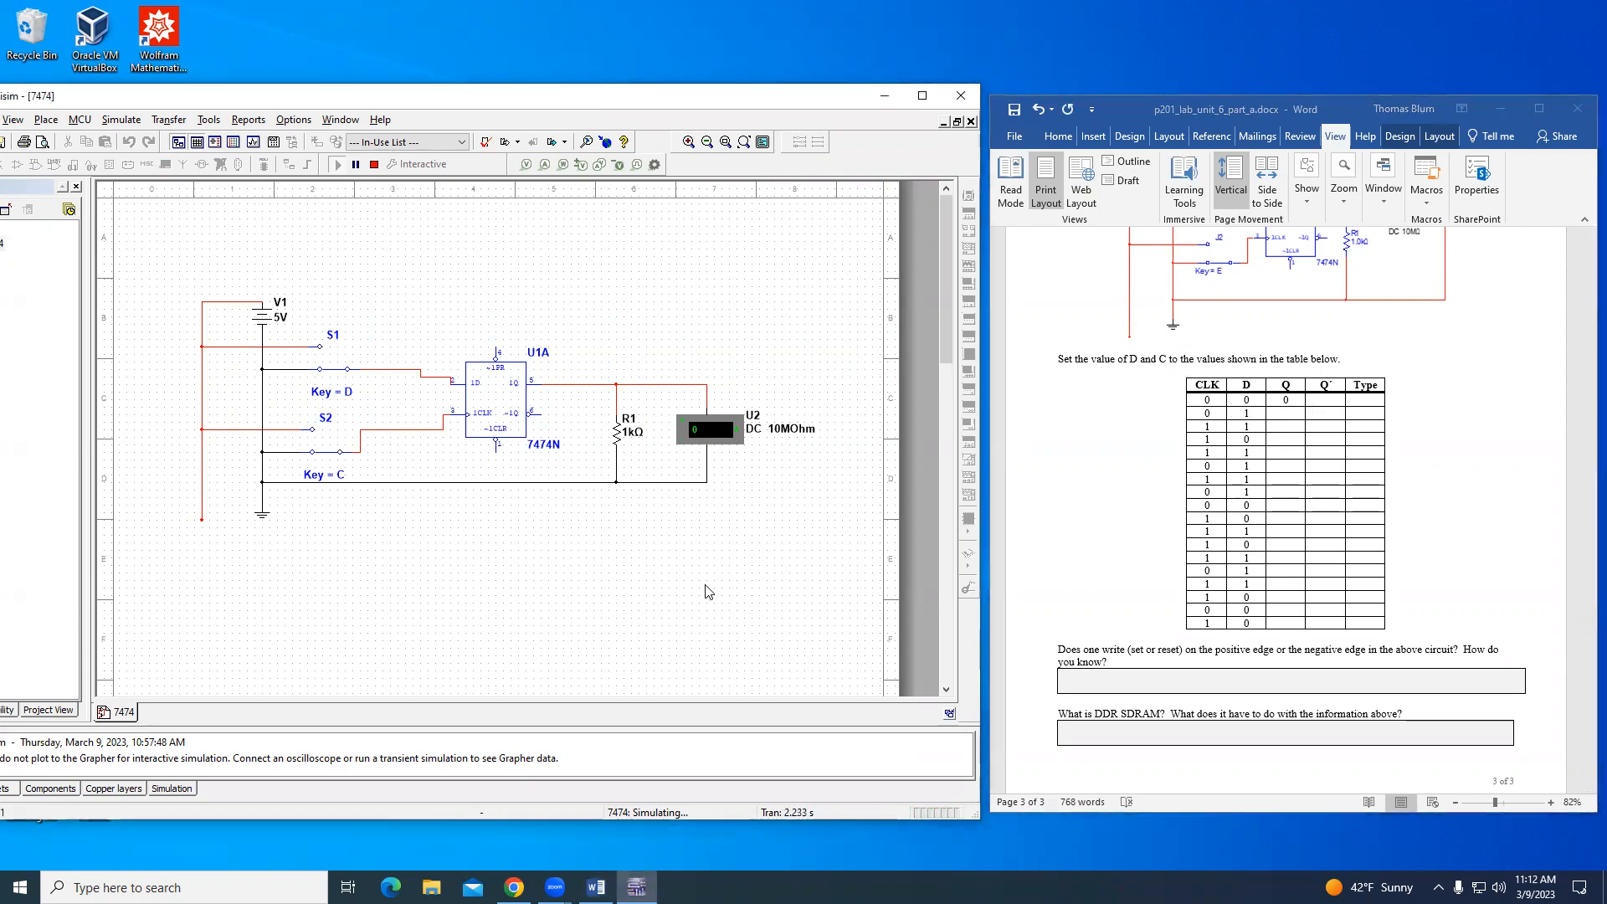
{"action": "key", "text": "d"}
{"action": "left_click", "coordinate": [1291, 418]}
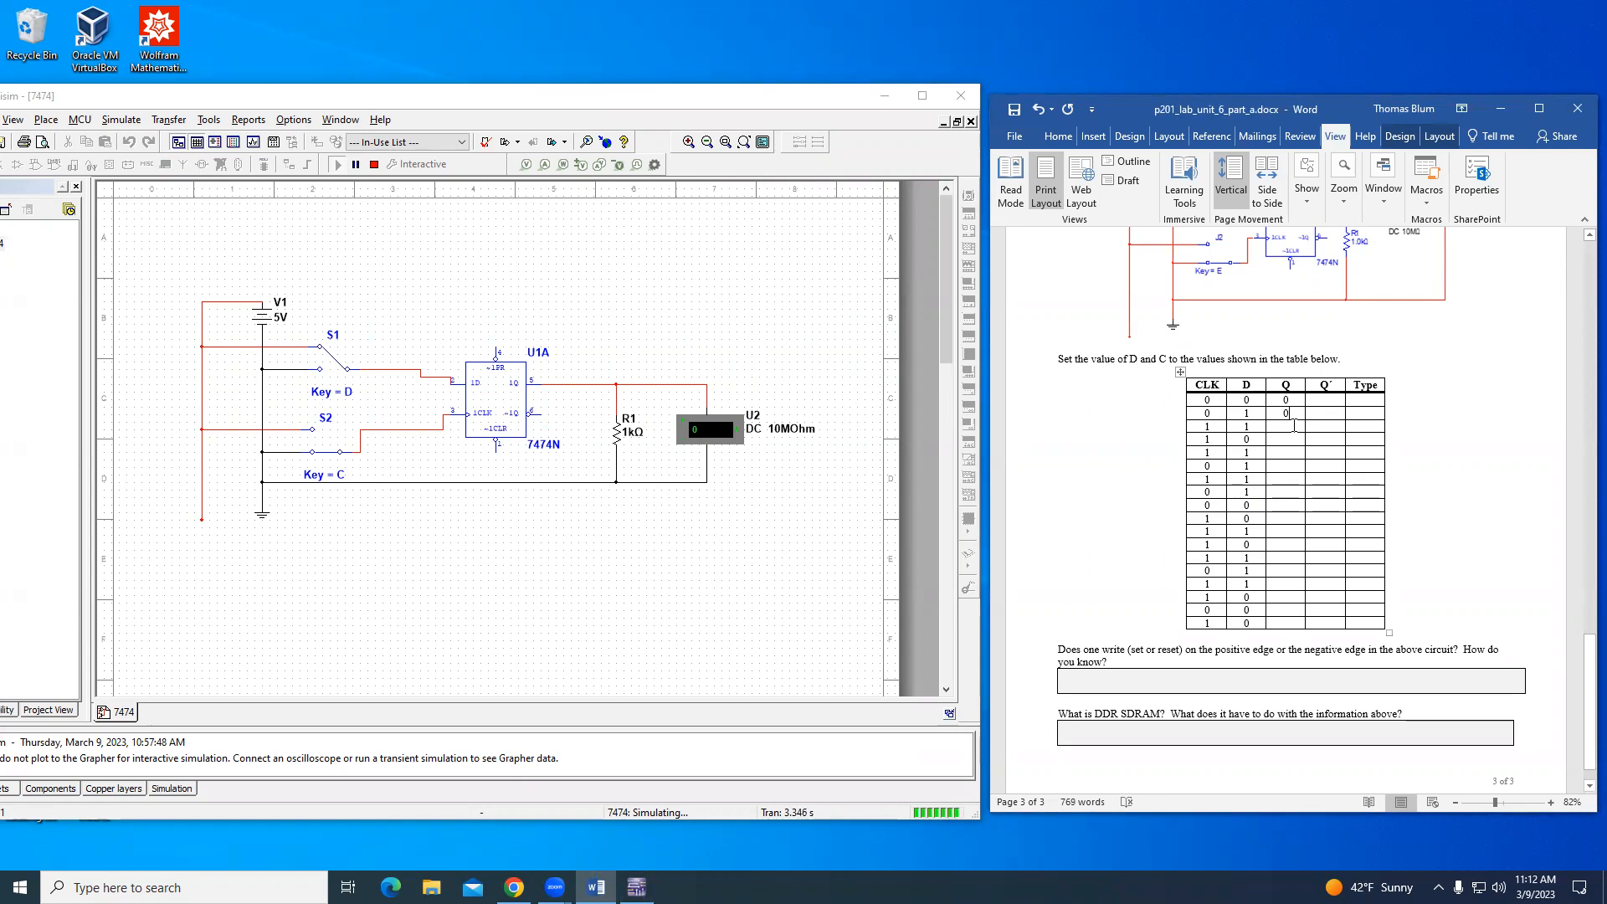
- Switch the clock input to 1 in the circuit and record Q as 1 in the third table row
{"action": "left_click", "coordinate": [842, 583]}
{"action": "key", "text": "c"}
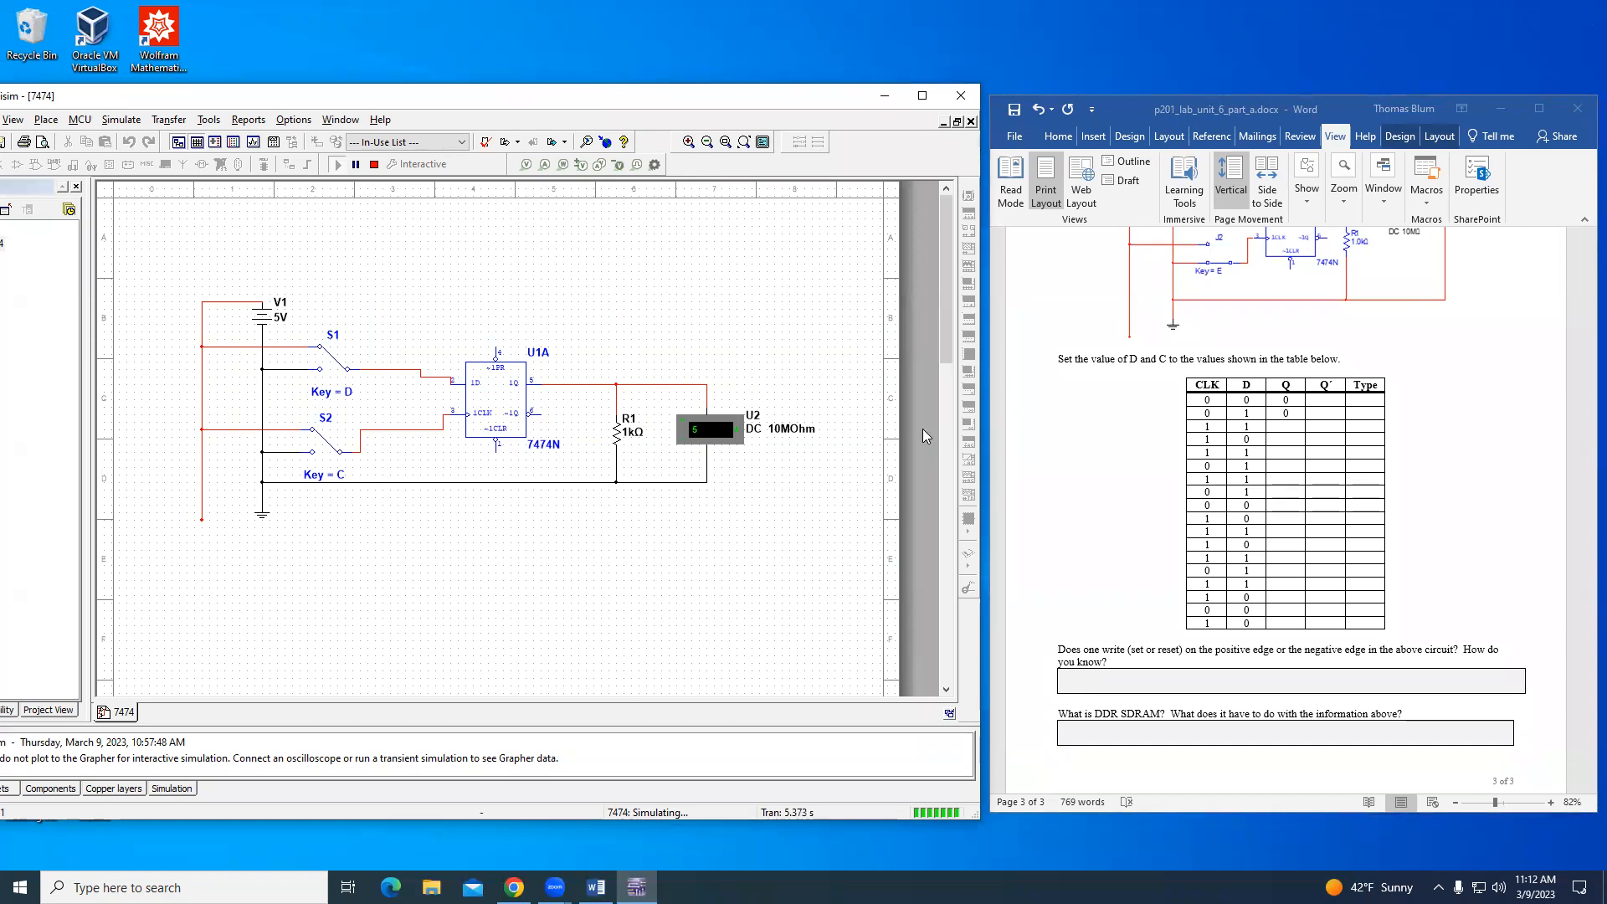
{"action": "left_click", "coordinate": [1291, 430]}
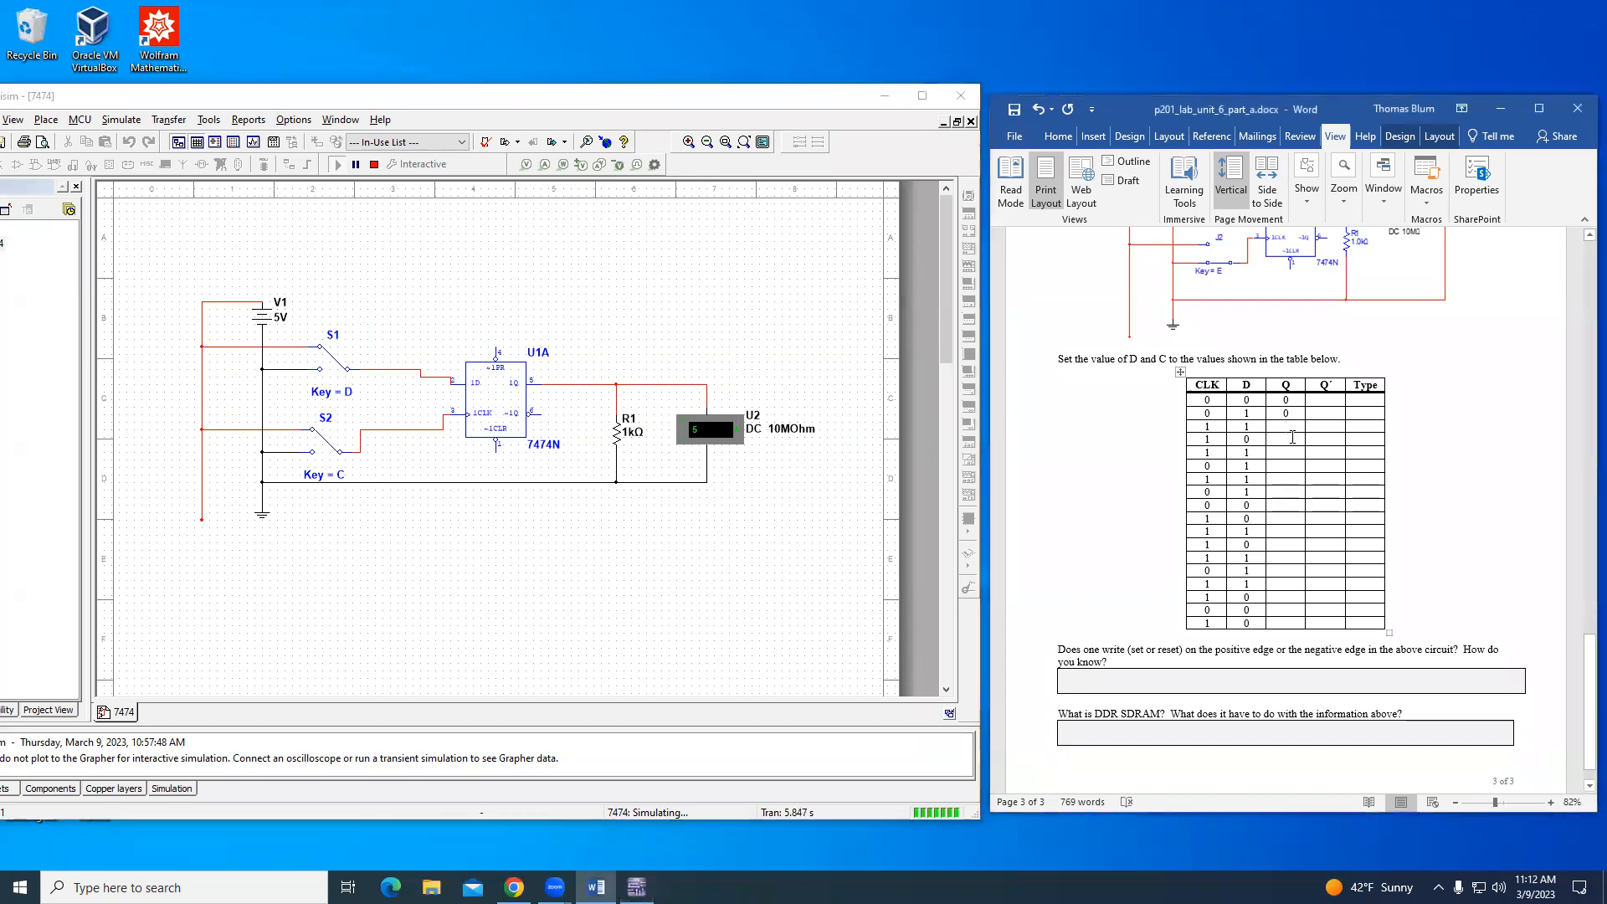
{"action": "type", "text": "1"}
{"action": "key", "text": "Down"}
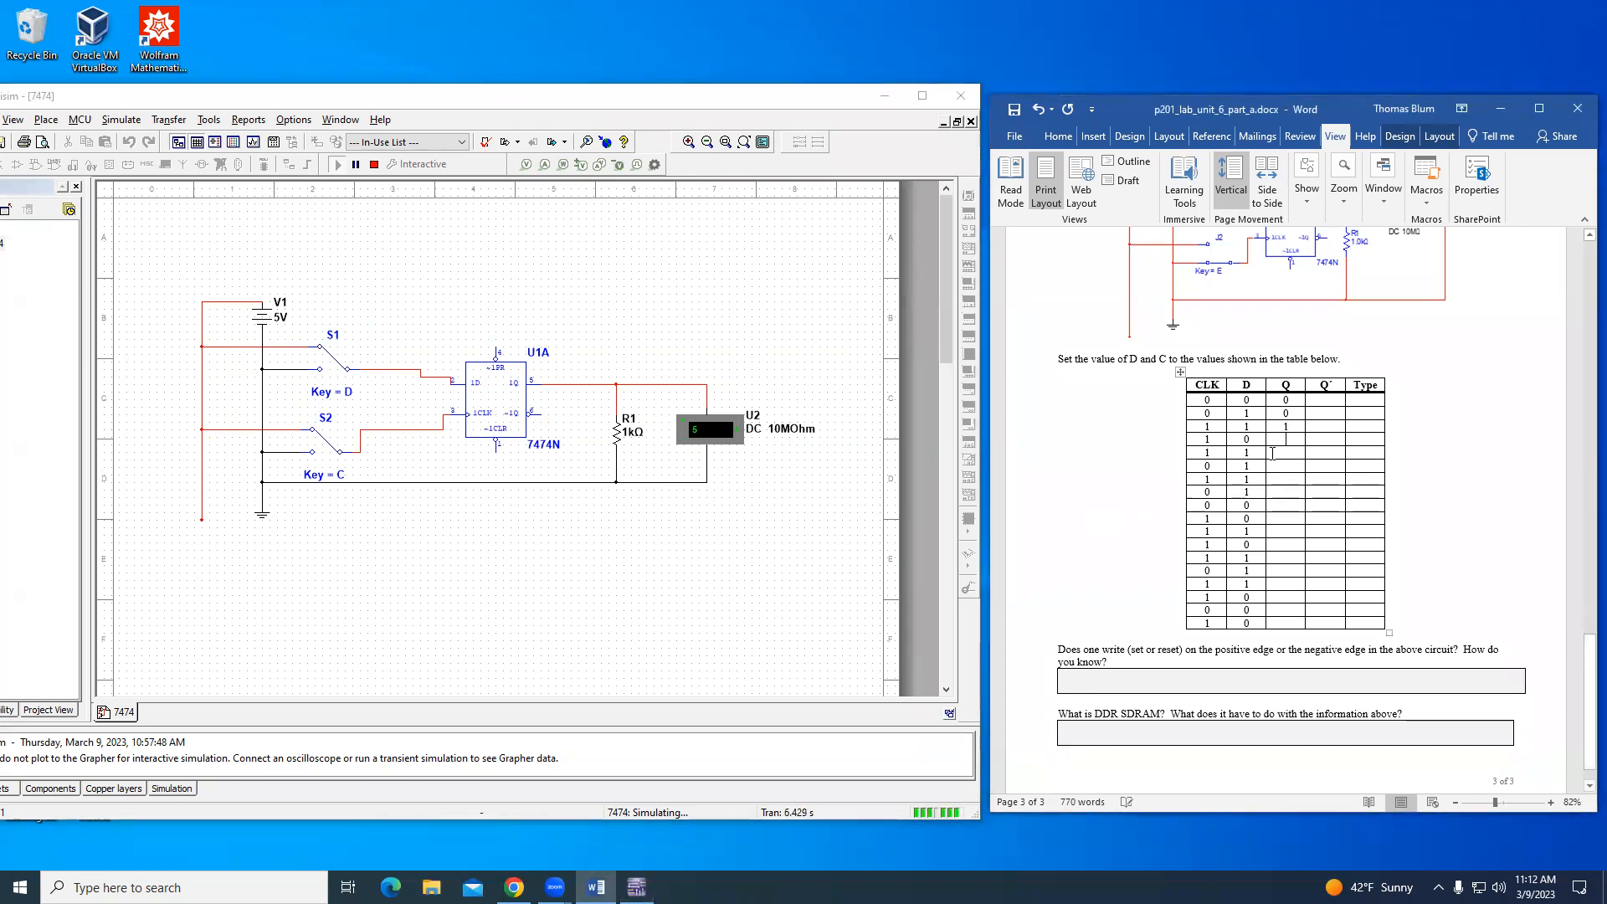
- Switch D to 0 with the clock at 1 and record Q as 1 in the fourth table row
{"action": "left_click", "coordinate": [790, 567]}
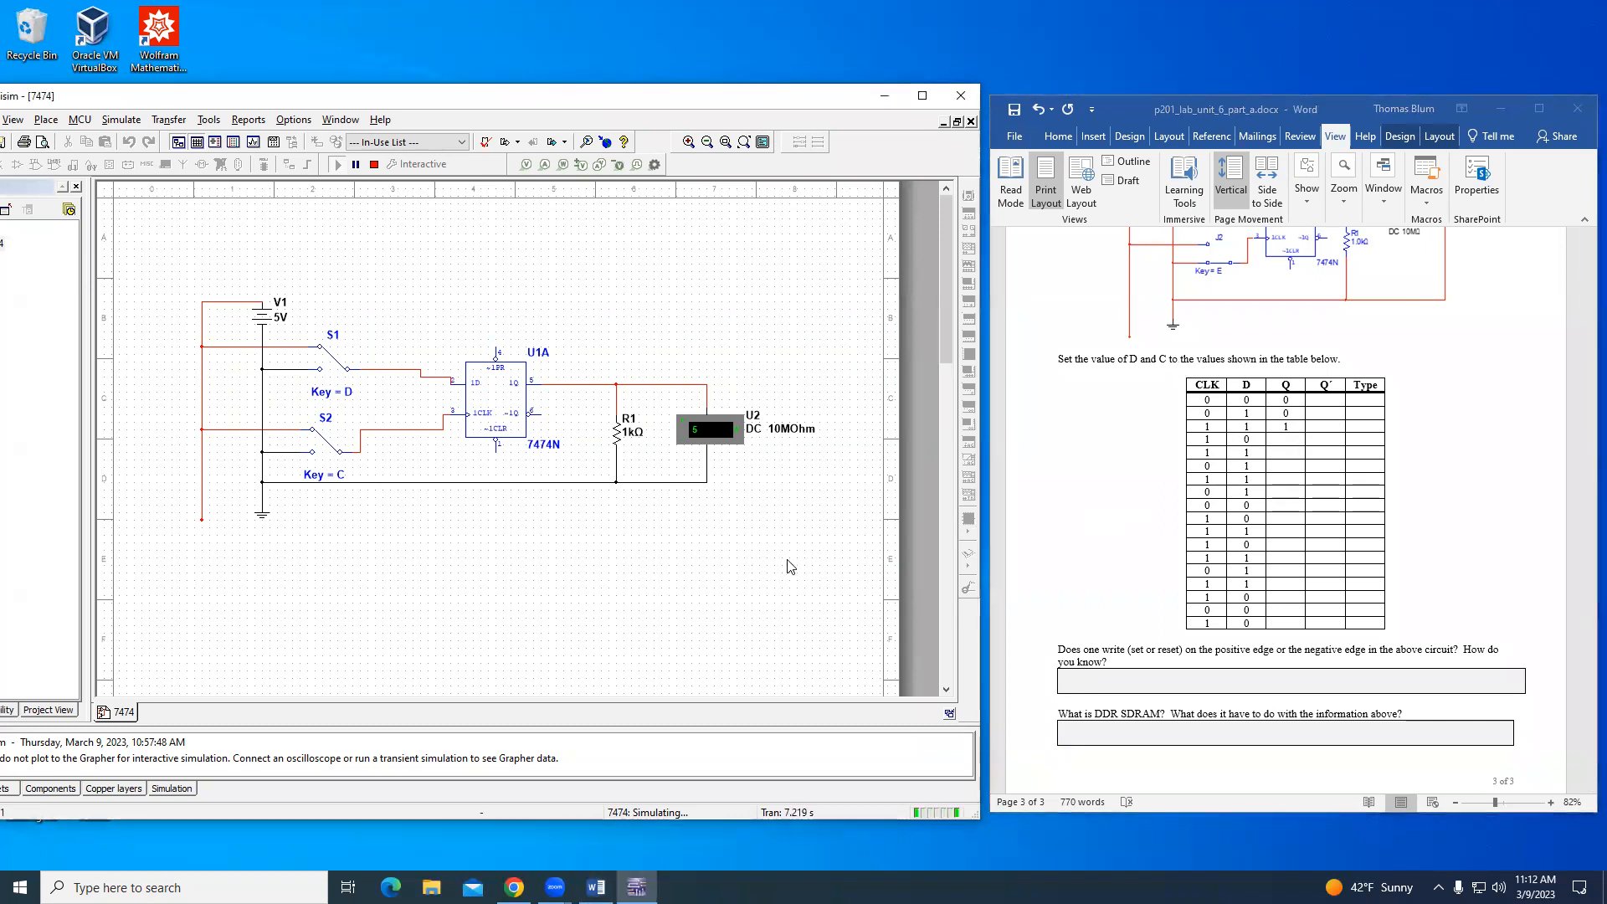
{"action": "key", "text": "d"}
{"action": "left_click", "coordinate": [1293, 443]}
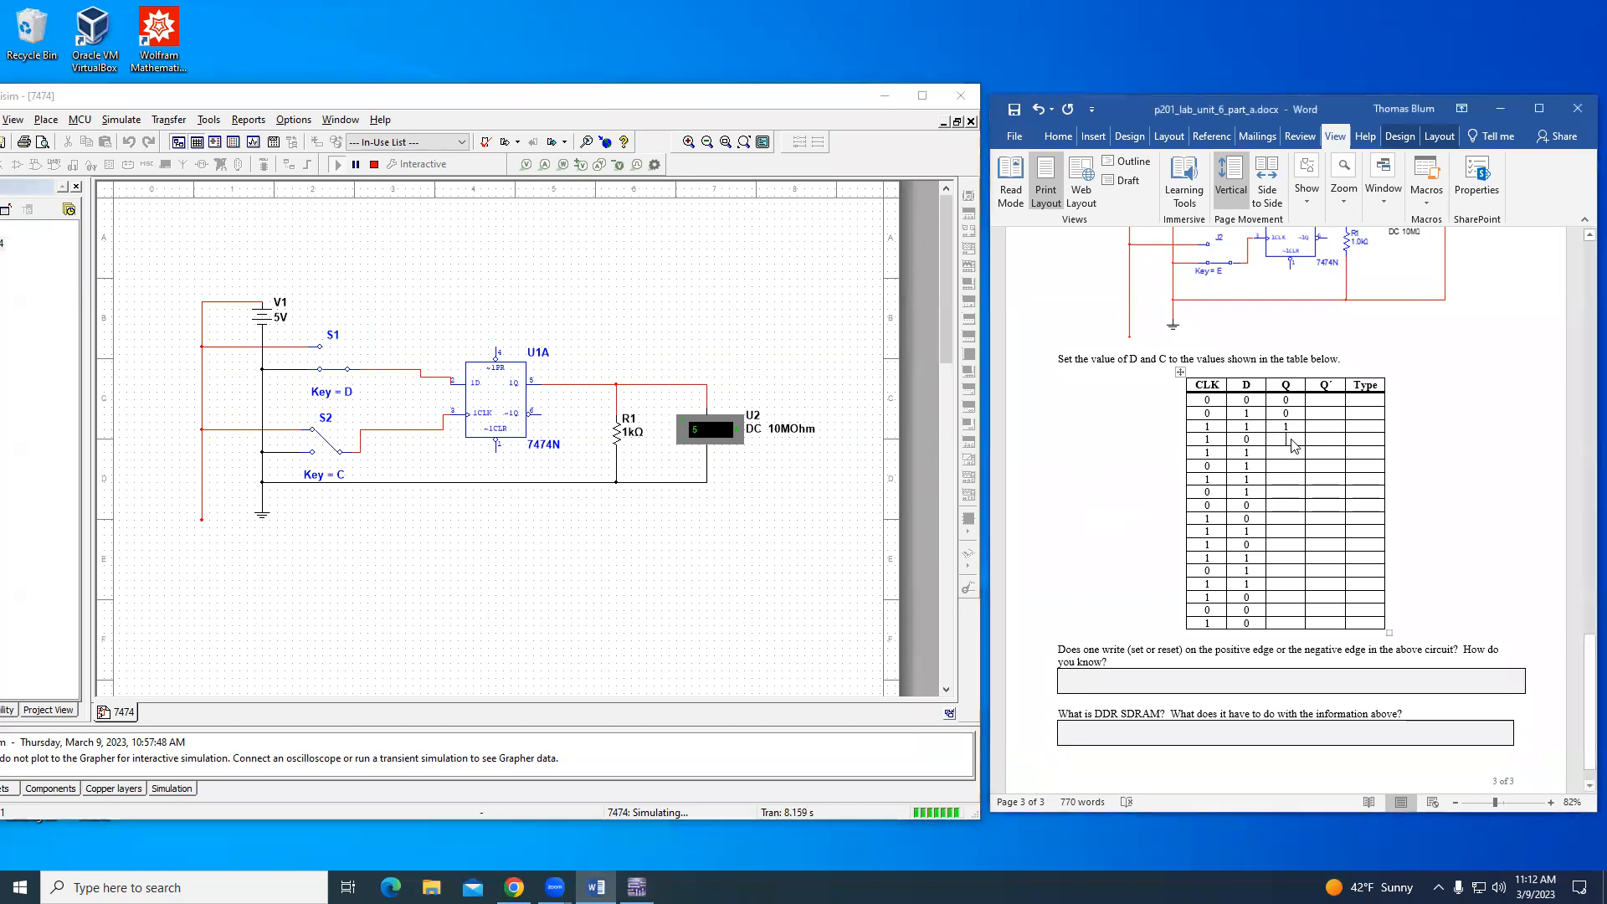
{"action": "type", "text": "1"}
{"action": "key", "text": "Down"}
- Switch D back to 1 with the clock at 1 and record Q as 1 in the fifth table row
{"action": "left_click", "coordinate": [619, 591]}
{"action": "key", "text": "d"}
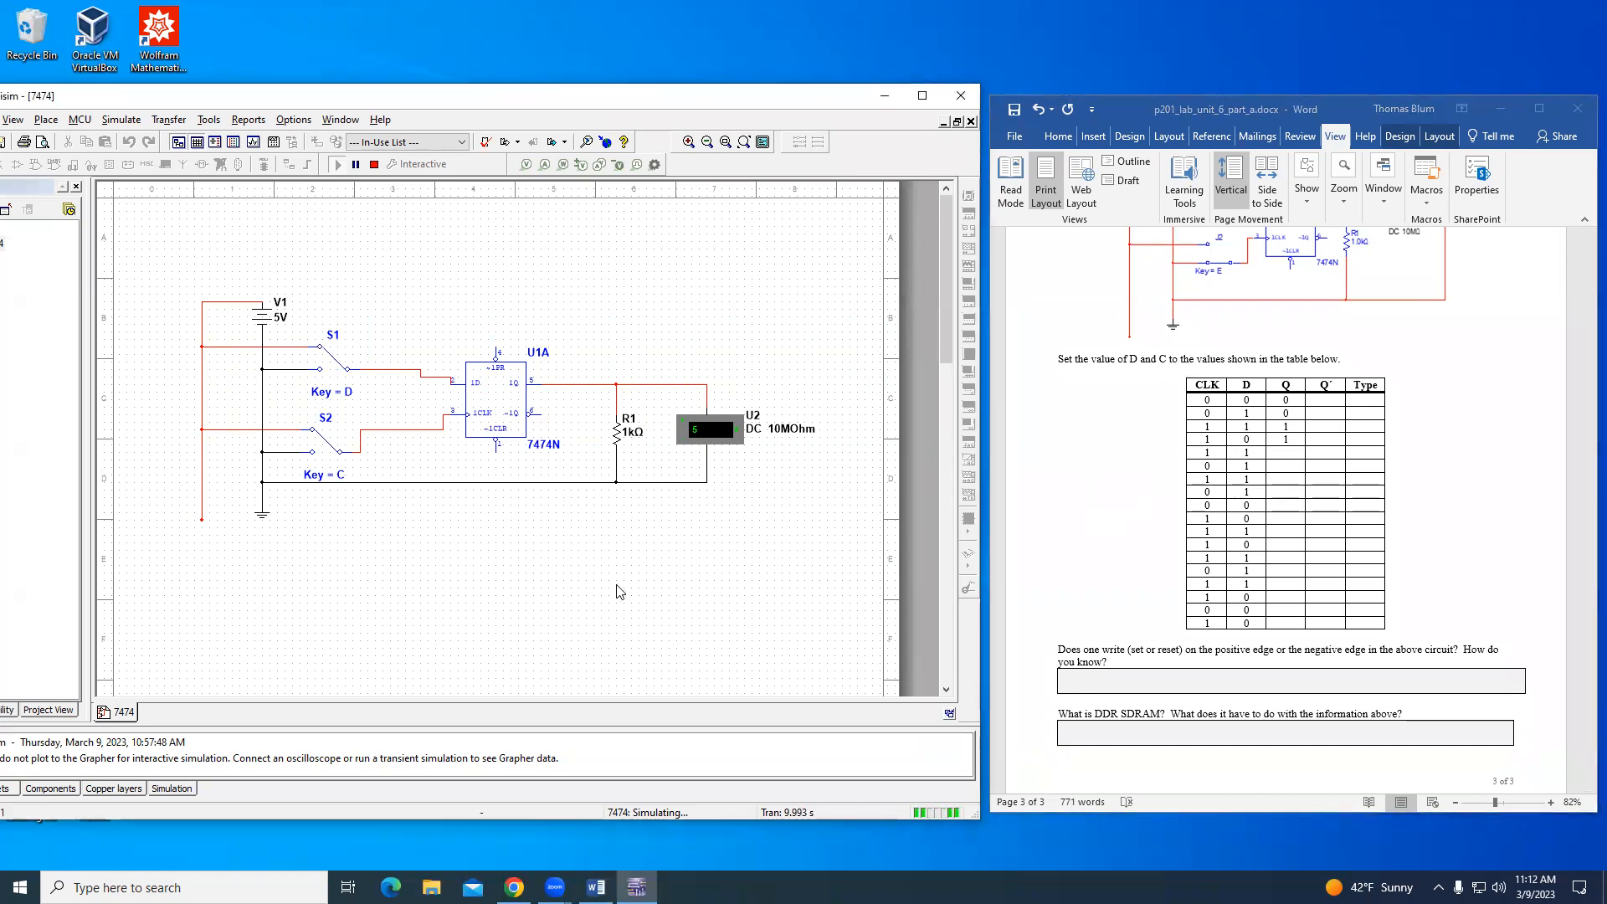
{"action": "left_click", "coordinate": [1292, 463]}
{"action": "left_click", "coordinate": [1293, 462]}
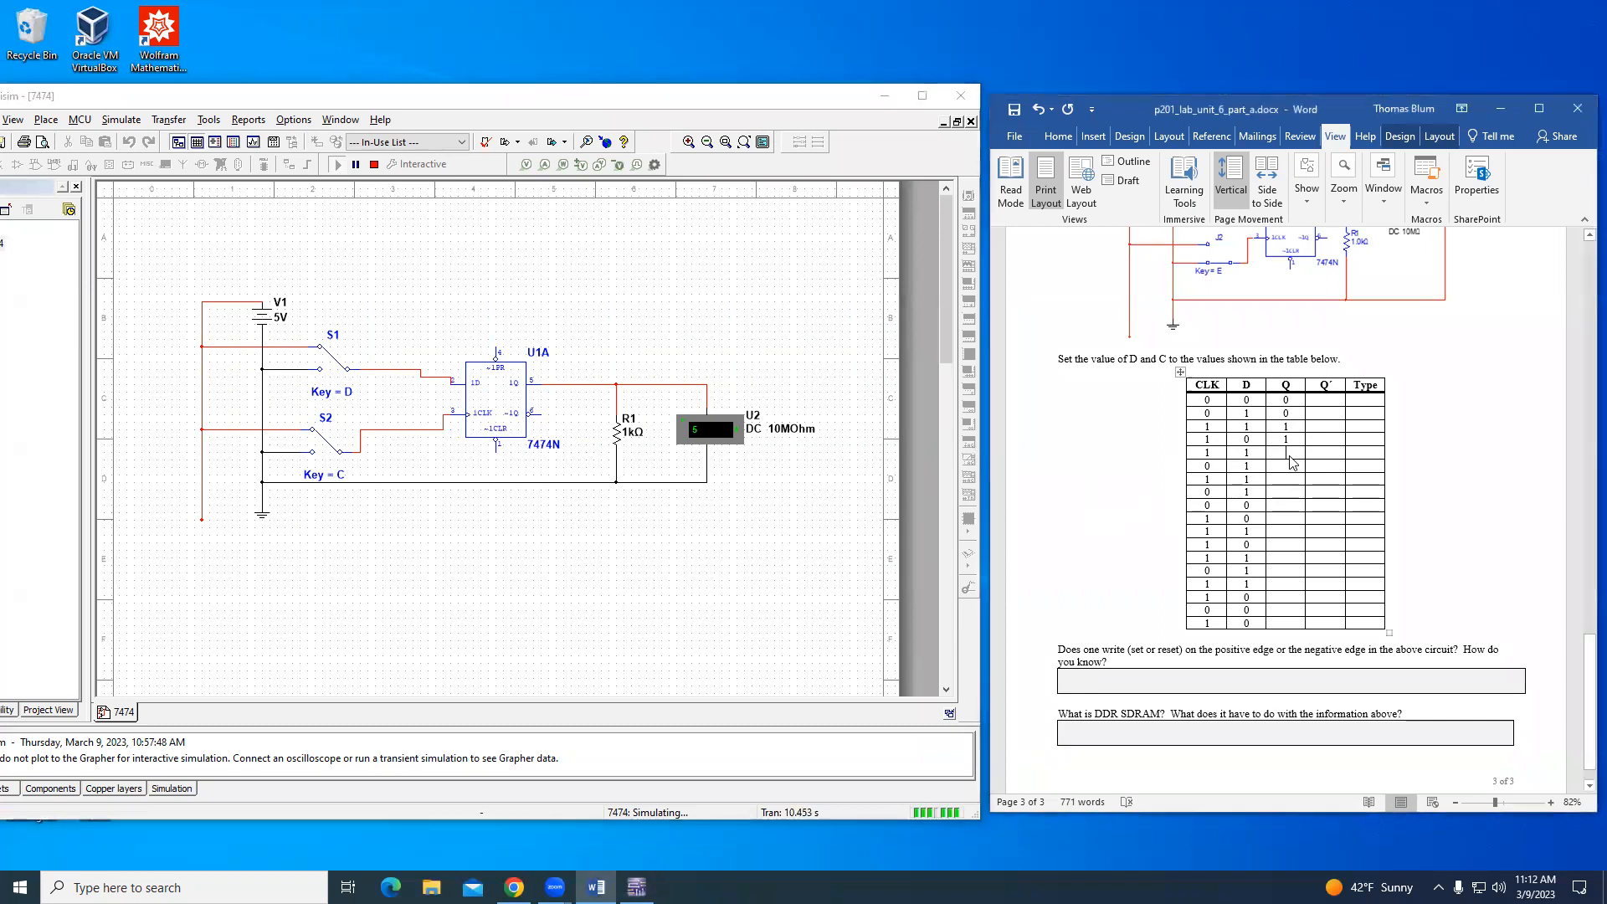
{"action": "type", "text": "1"}
{"action": "left_click", "coordinate": [1290, 466]}
- Switch the clock input to 0 with D at 1 and record Q as 1 in the sixth table row
{"action": "left_click", "coordinate": [725, 537]}
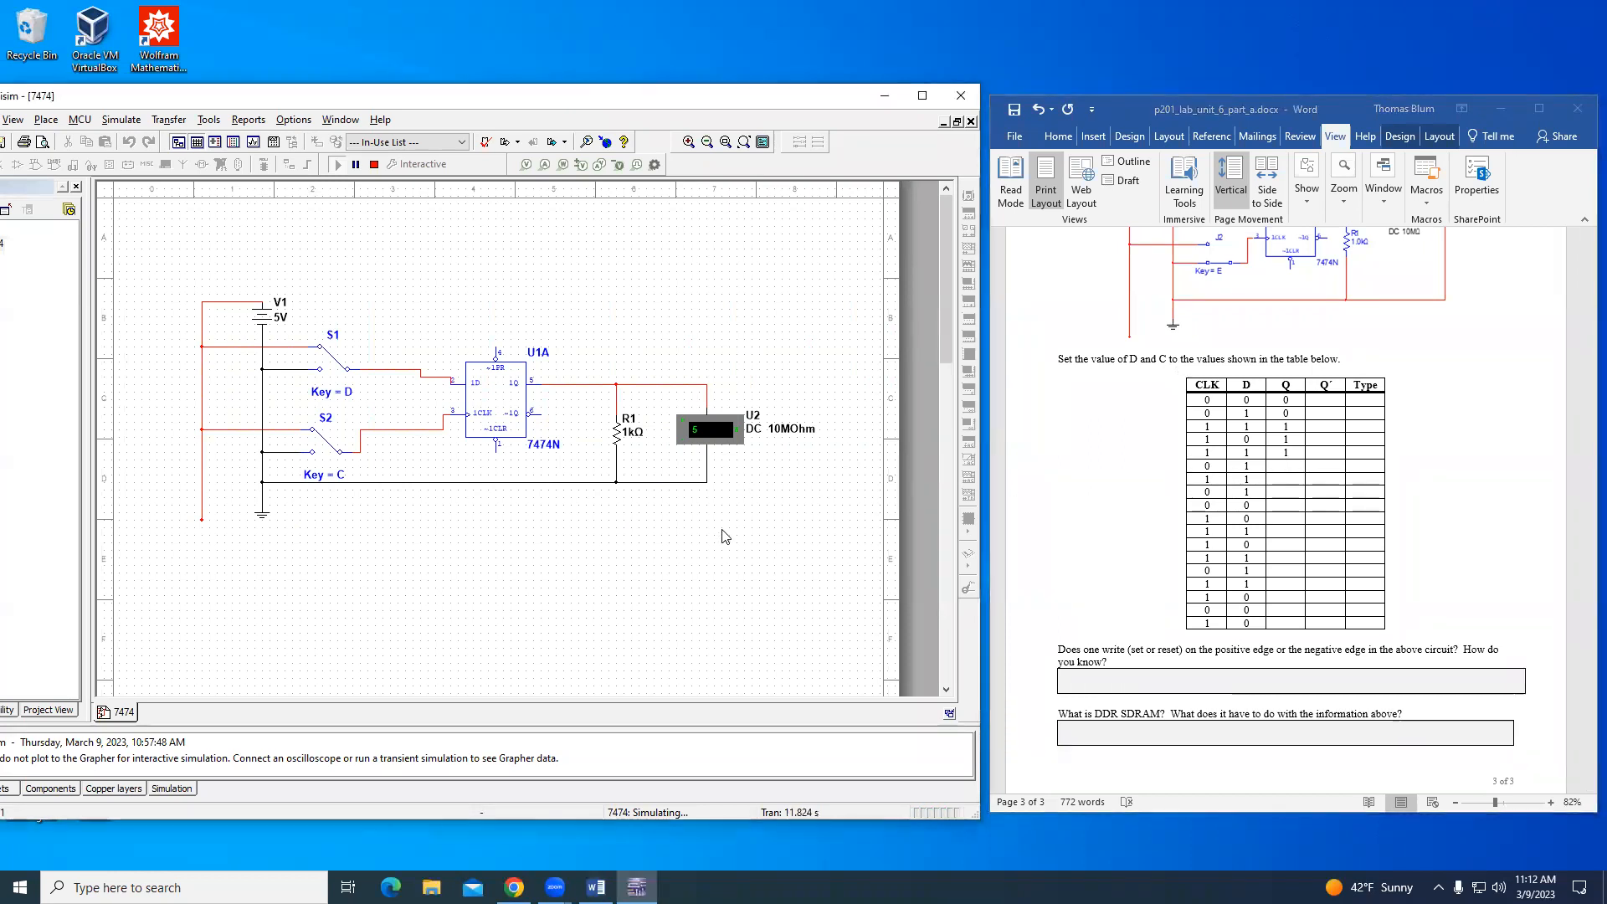
{"action": "key", "text": "c"}
{"action": "left_click", "coordinate": [1287, 469]}
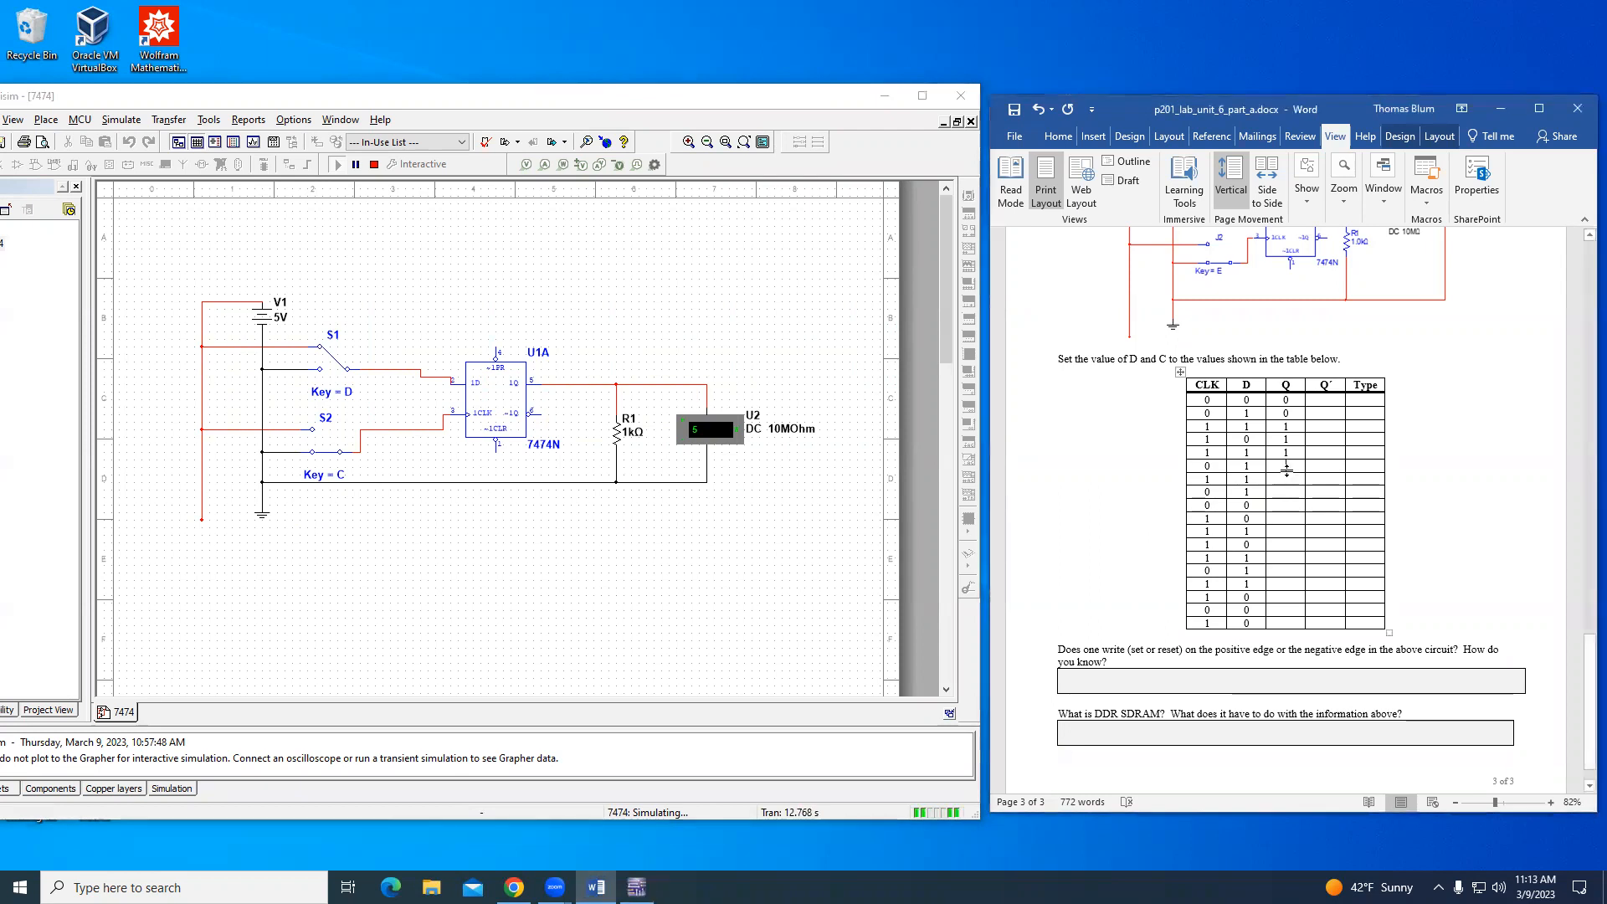
{"action": "type", "text": "1"}
- Switch the clock input to 1 with D at 1 and record Q as 1 in the seventh table row
{"action": "left_click", "coordinate": [628, 608]}
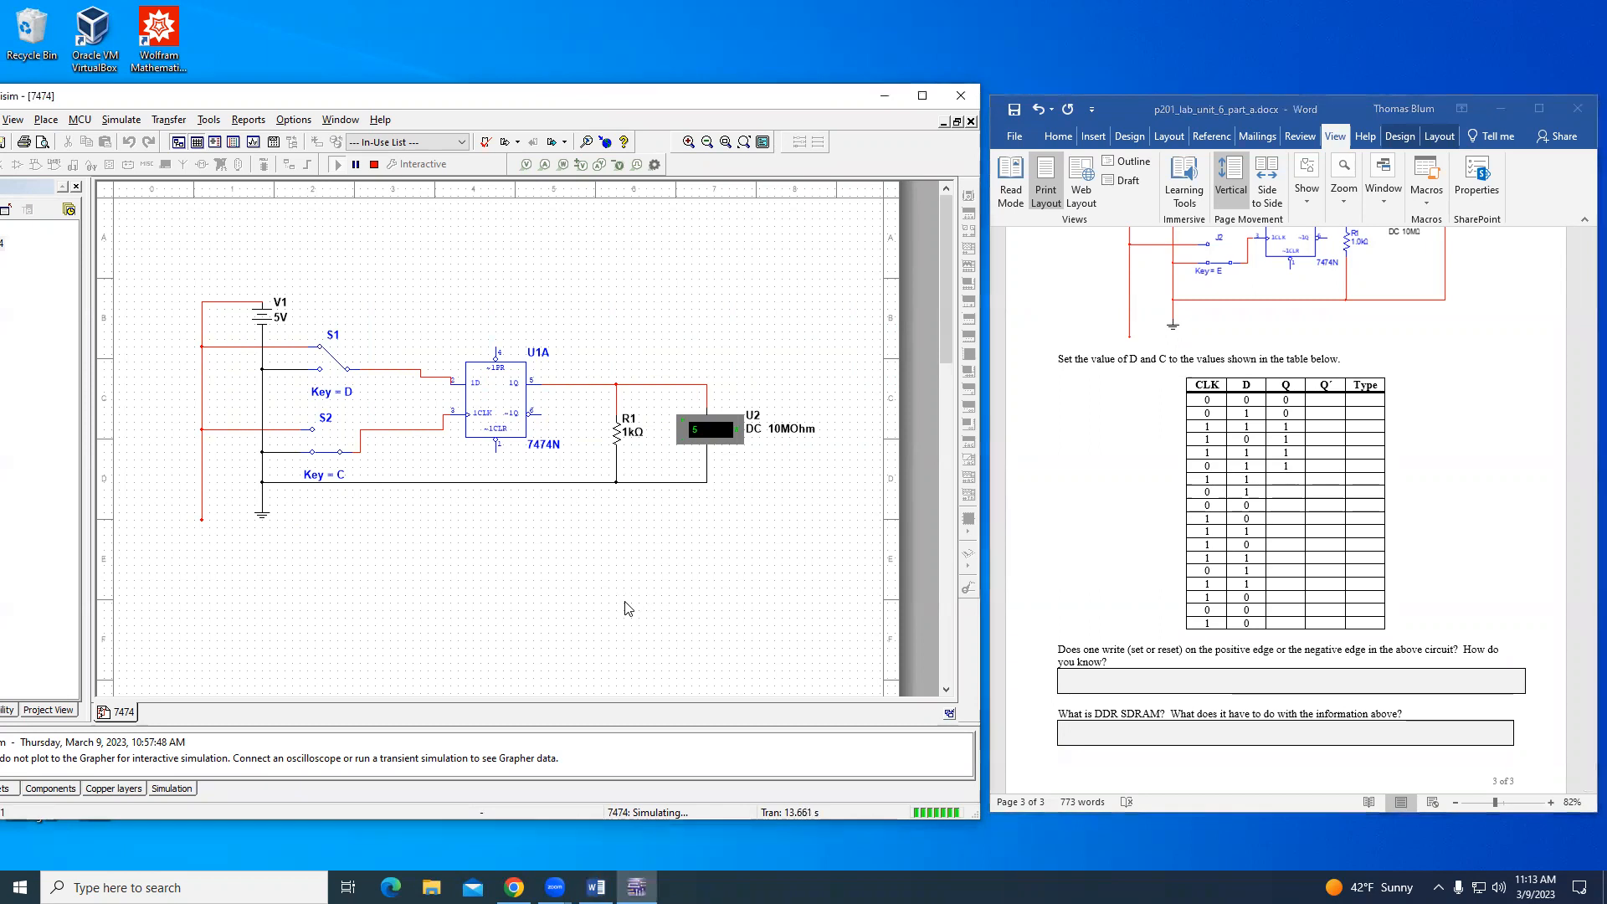
{"action": "key", "text": "c"}
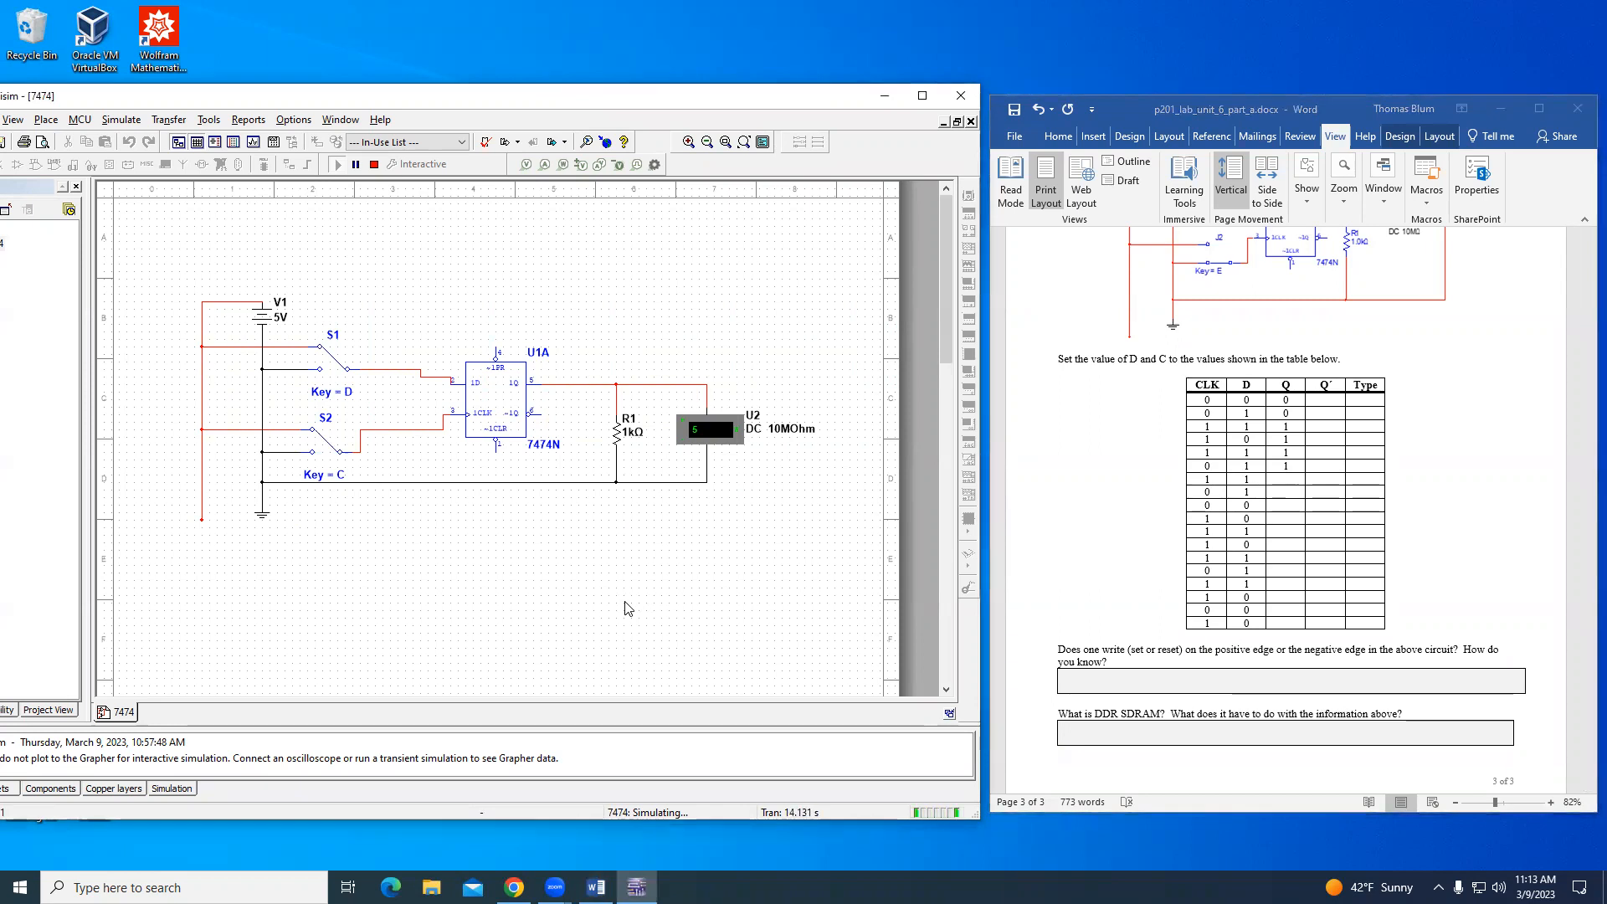
{"action": "left_click", "coordinate": [1289, 480]}
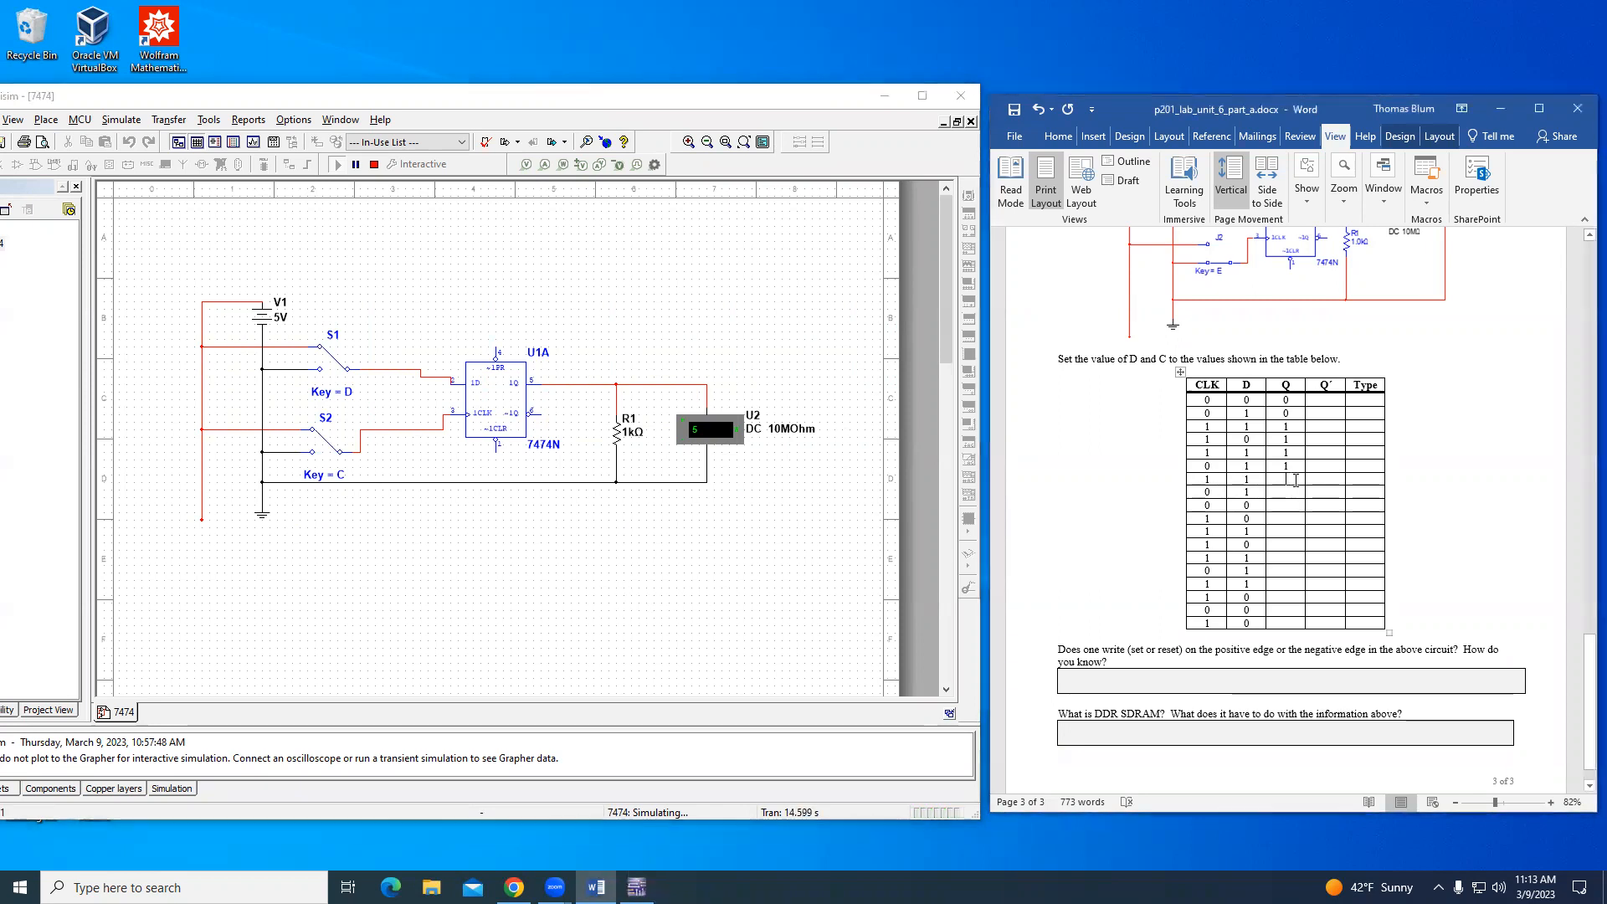
{"action": "type", "text": "1"}
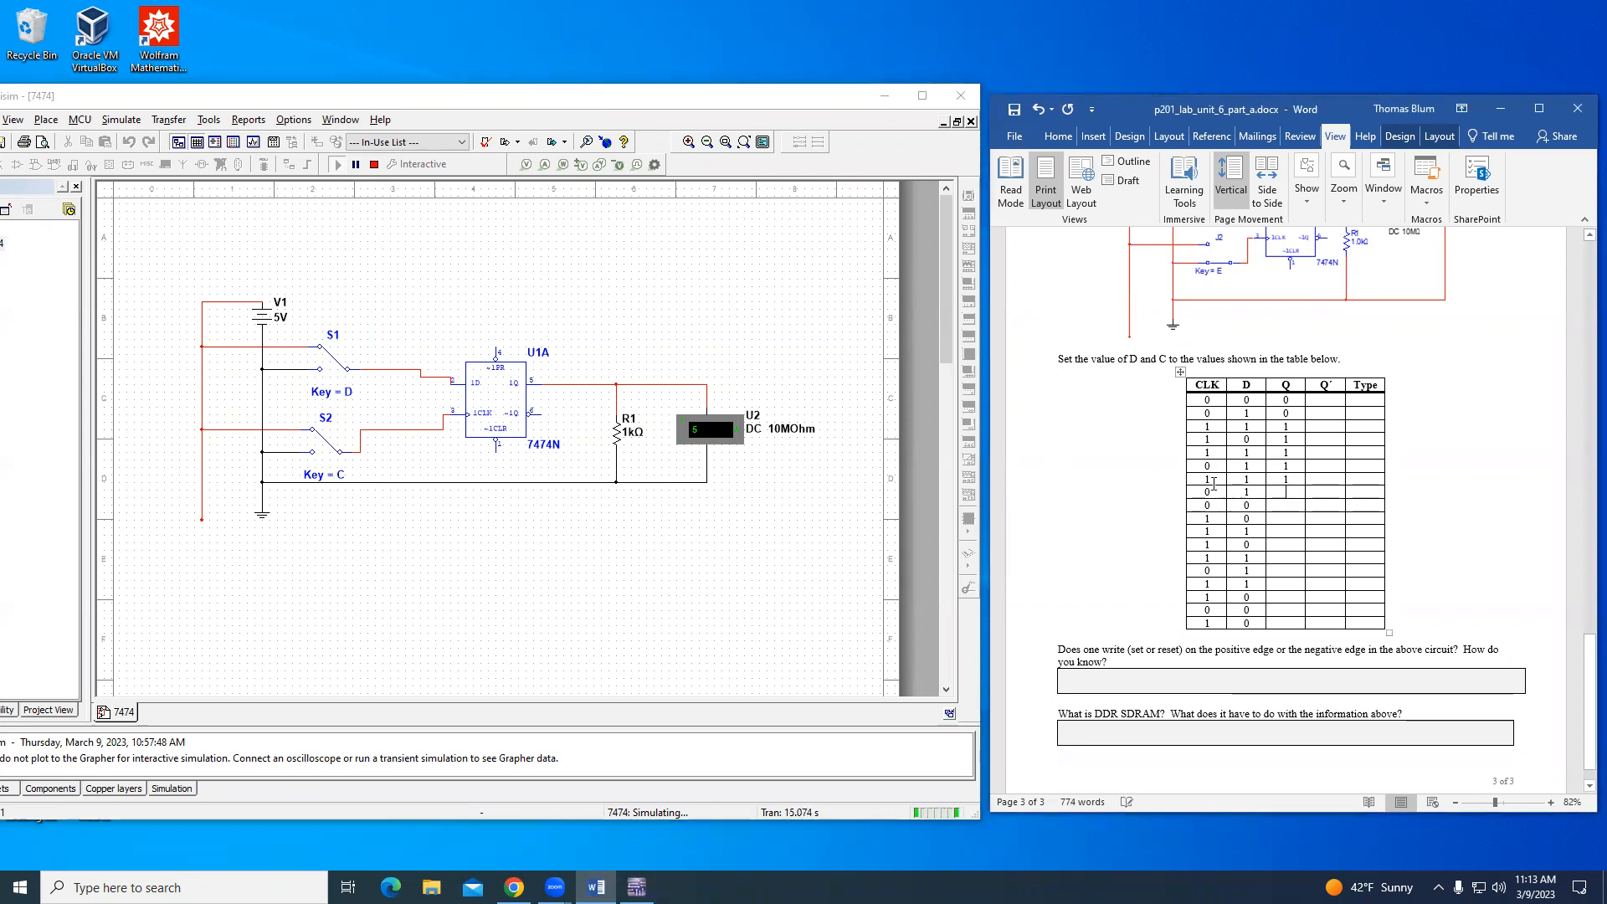
- Switch the clock input back to 0 with D at 1 and record Q as 1 in the eighth table row
{"action": "left_click", "coordinate": [716, 566]}
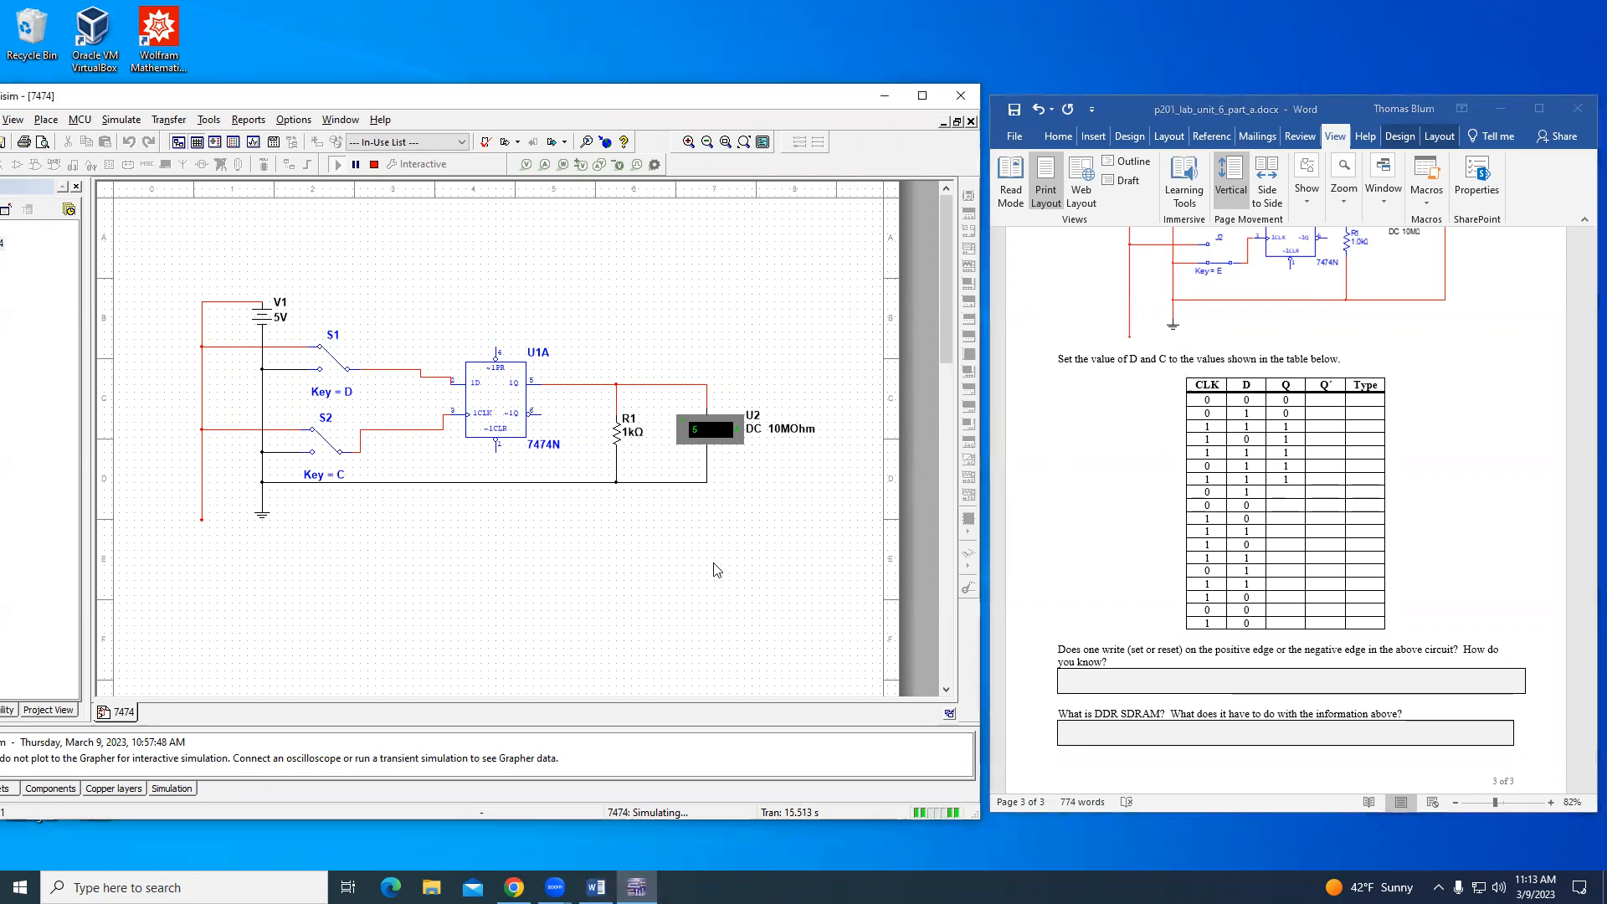
{"action": "key", "text": "c"}
{"action": "left_click", "coordinate": [1294, 500]}
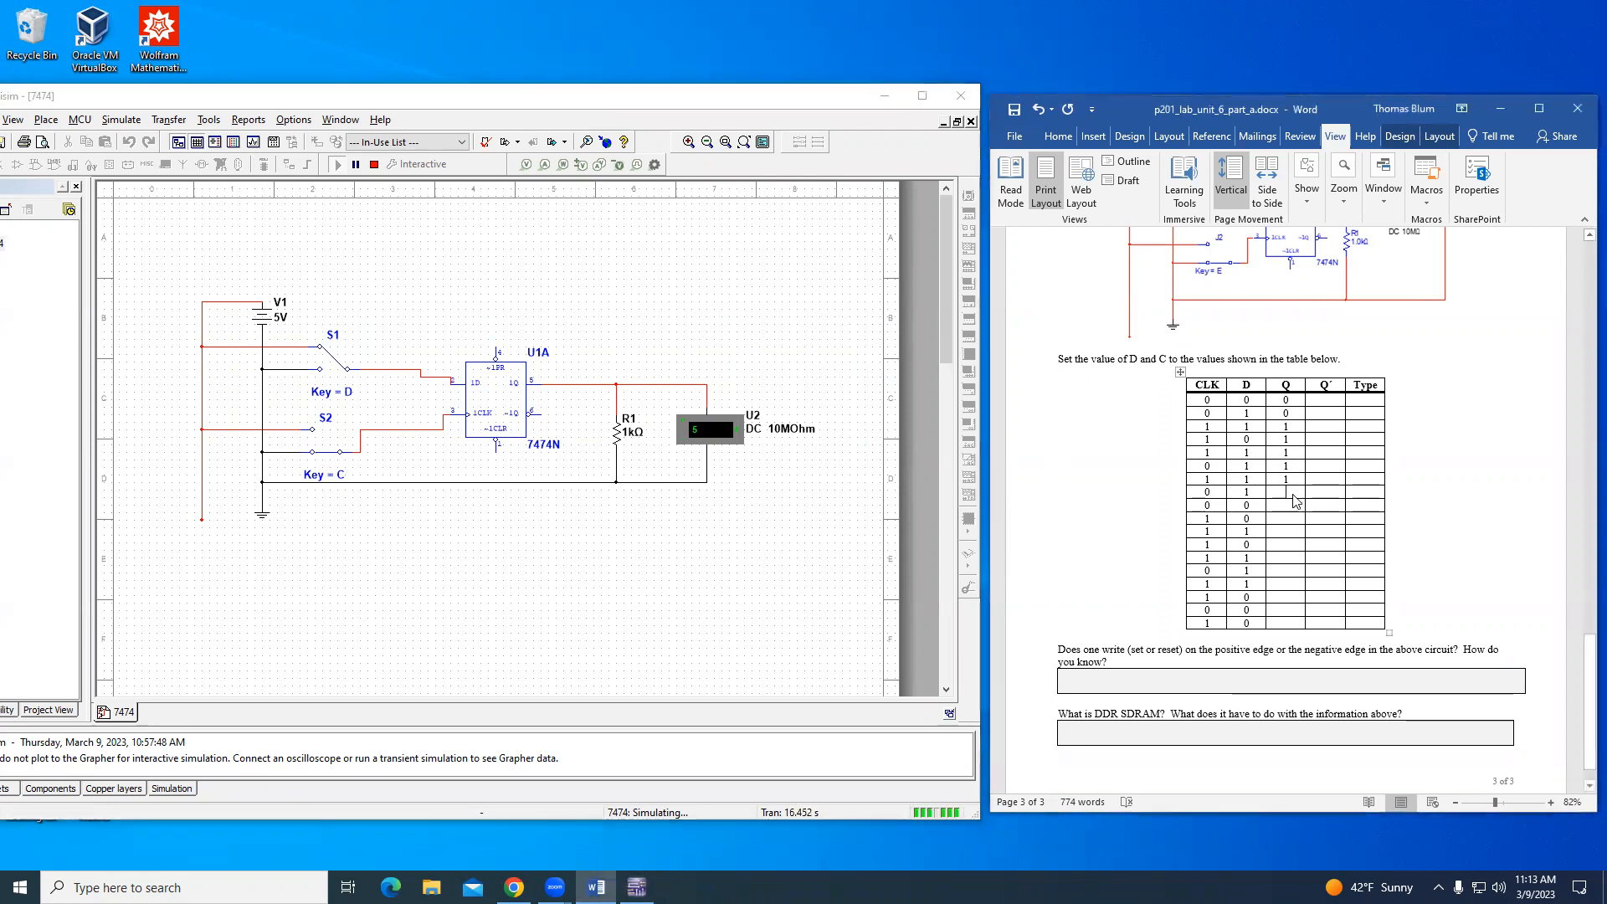
{"action": "type", "text": "1"}
{"action": "key", "text": "Down"}
- Switch D to 0 with the clock at 0 and record Q as 1 in the ninth table row
{"action": "left_click", "coordinate": [674, 579]}
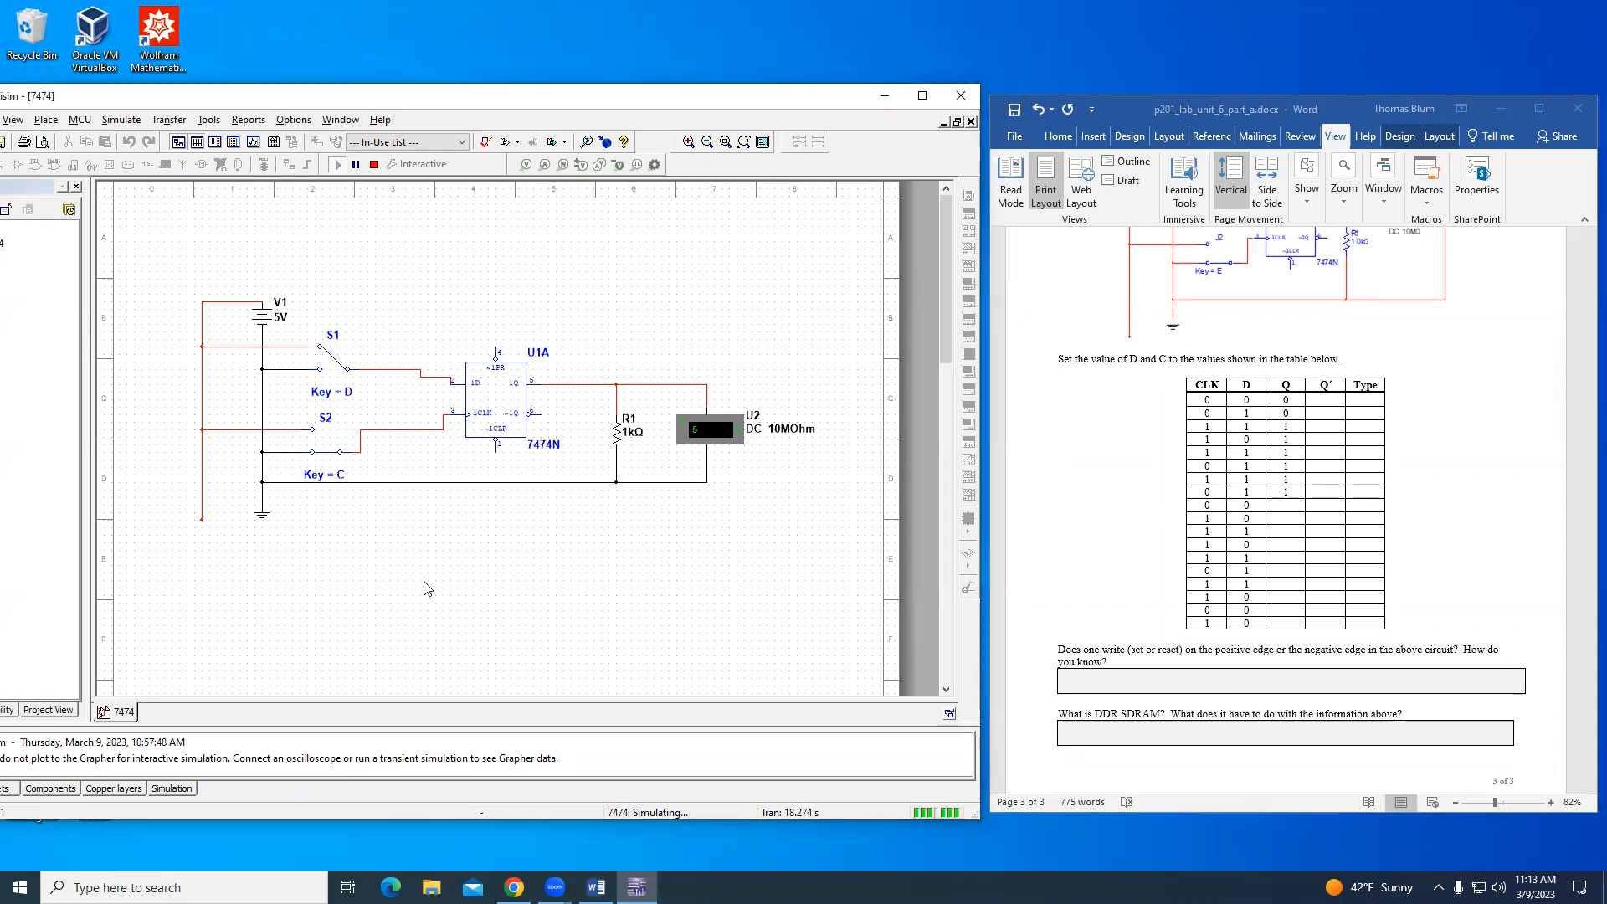
{"action": "key", "text": "d"}
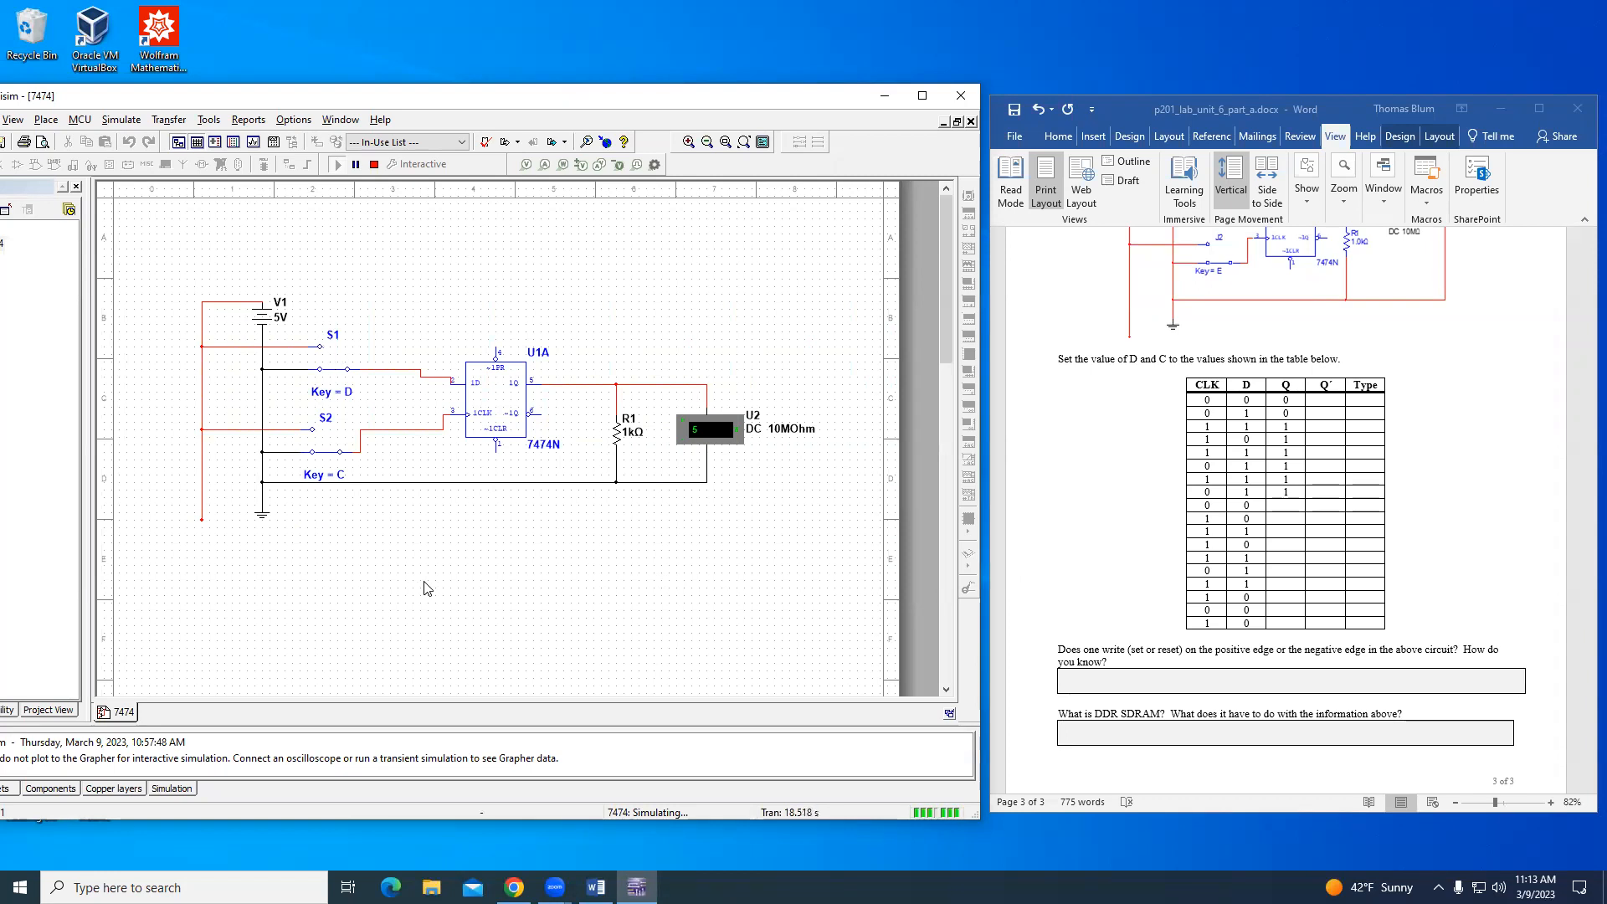
{"action": "left_click", "coordinate": [1288, 518]}
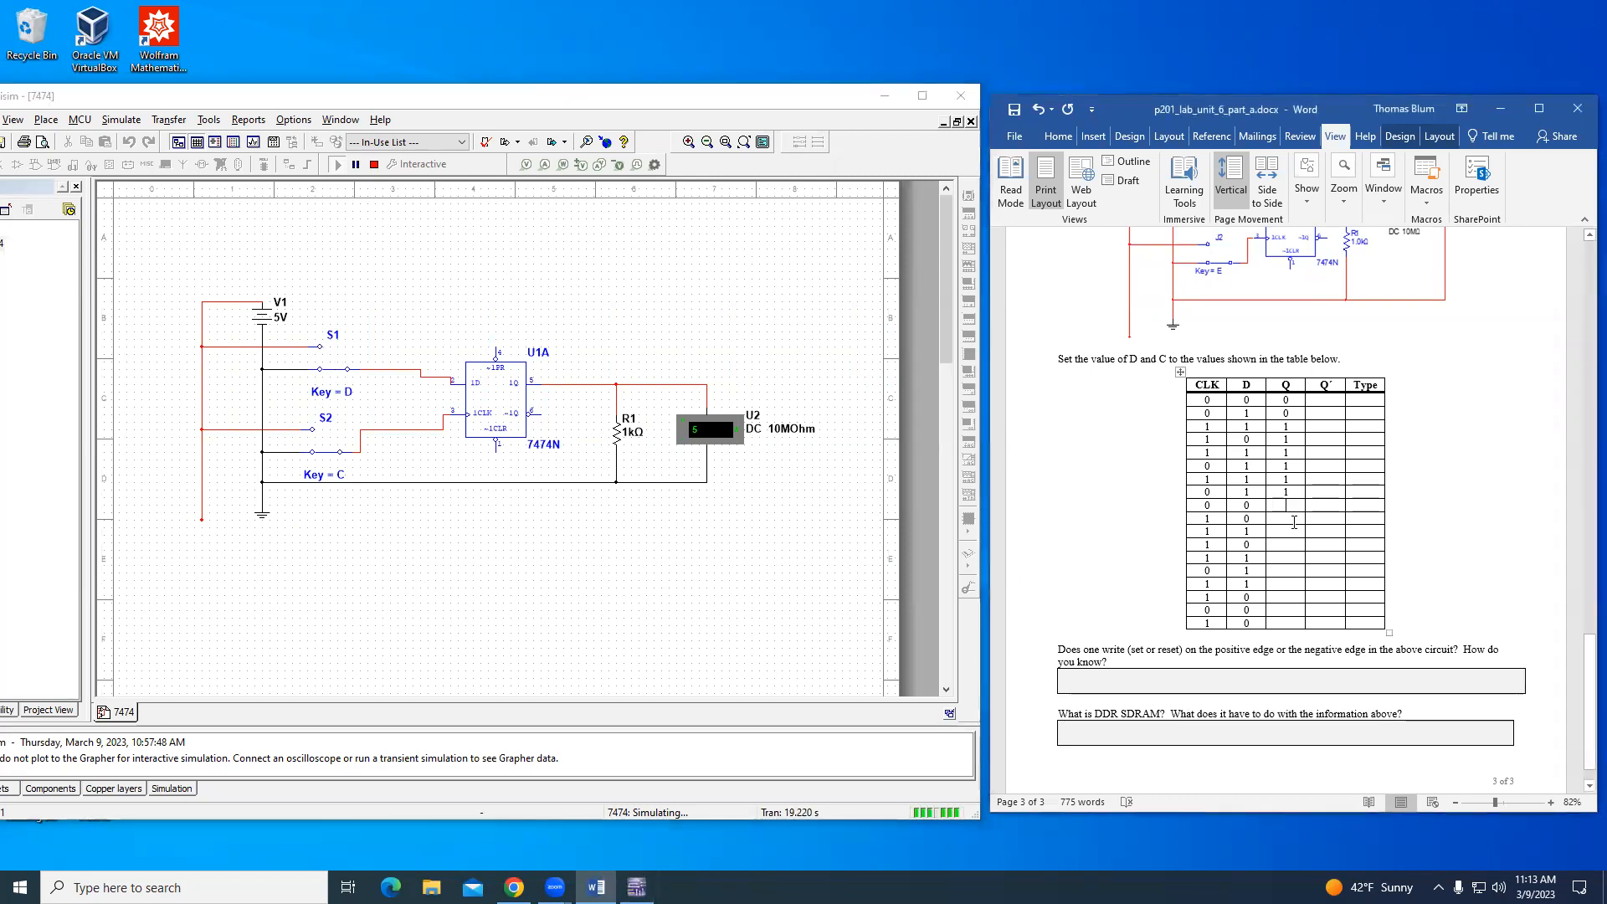
{"action": "type", "text": "1"}
{"action": "key", "text": "Down"}
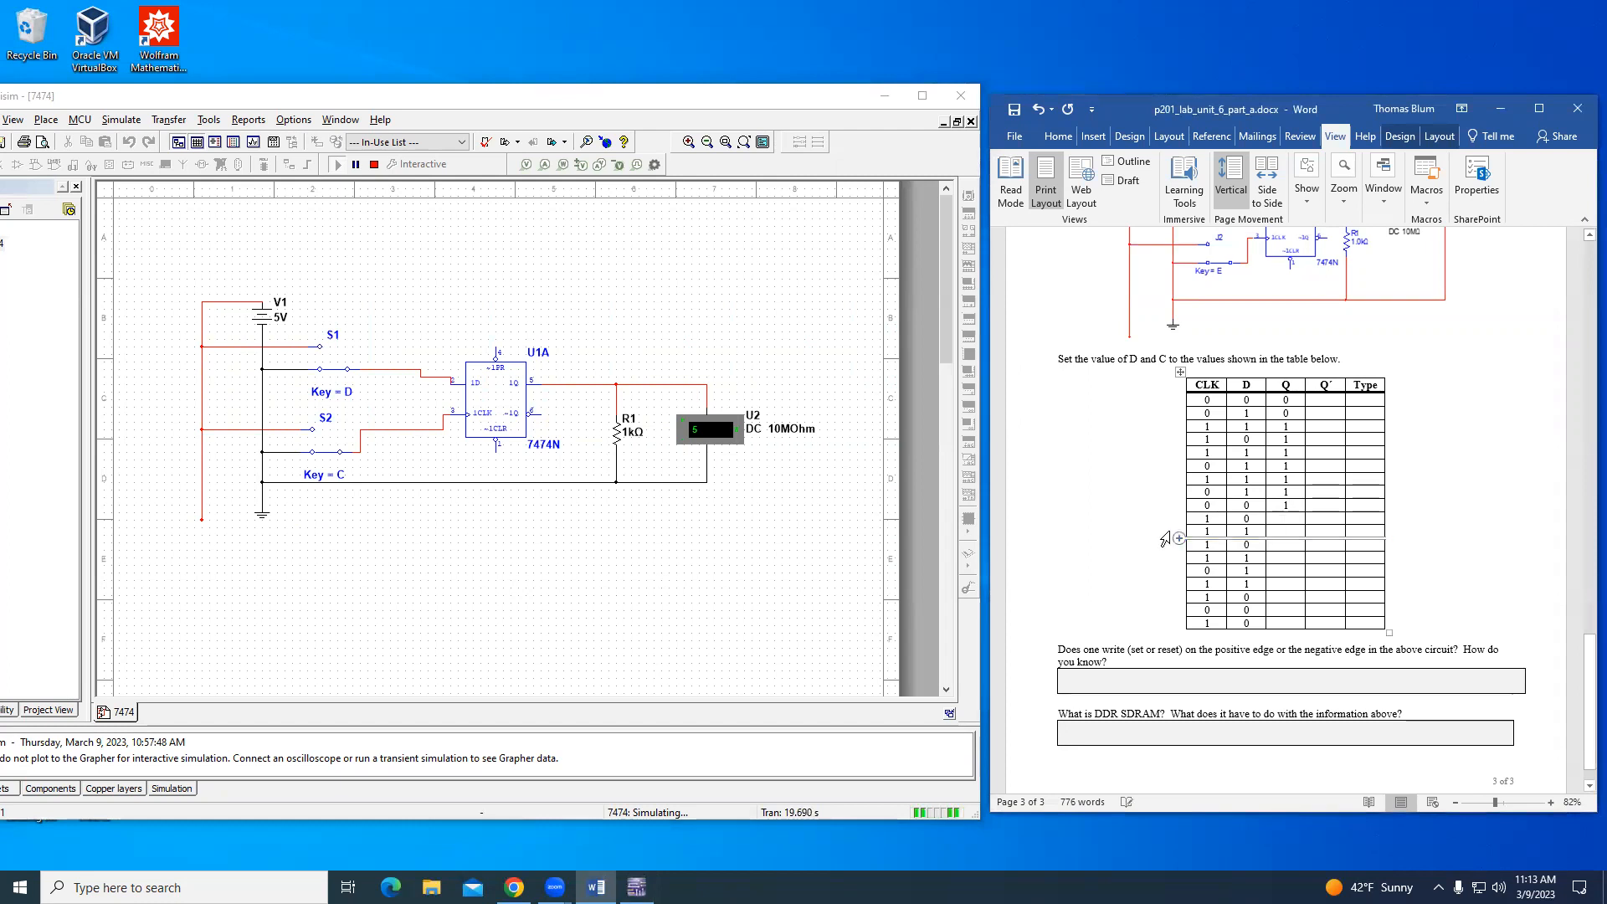
- Switch the clock input to 1 with D at 0 and record Q as 0 in the tenth table row
{"action": "left_click", "coordinate": [608, 618]}
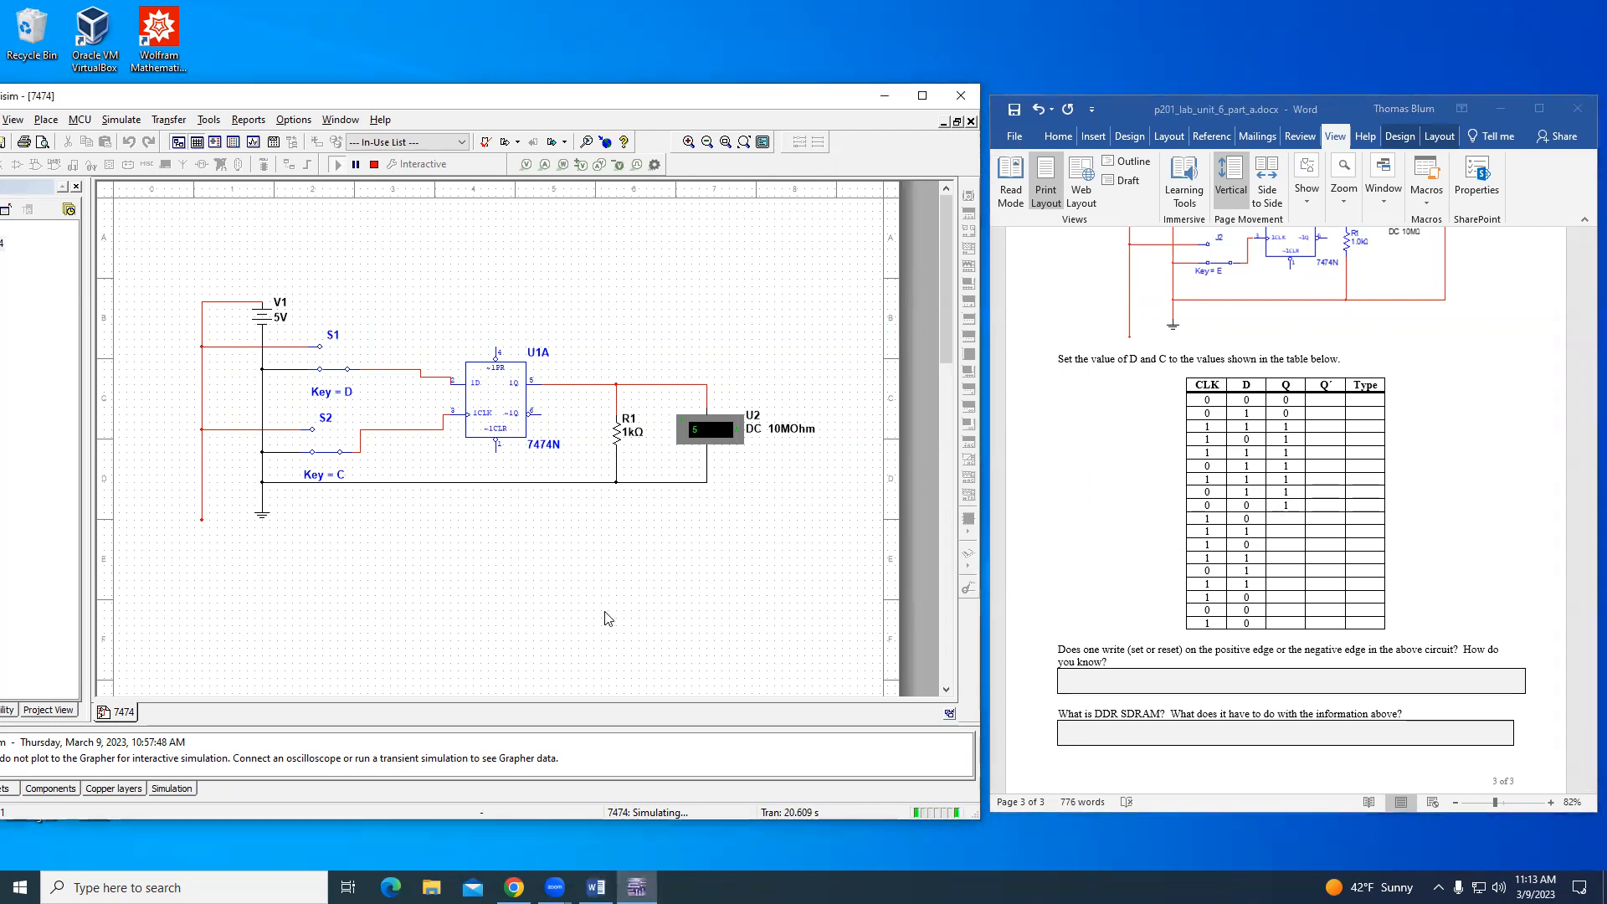
{"action": "key", "text": "c"}
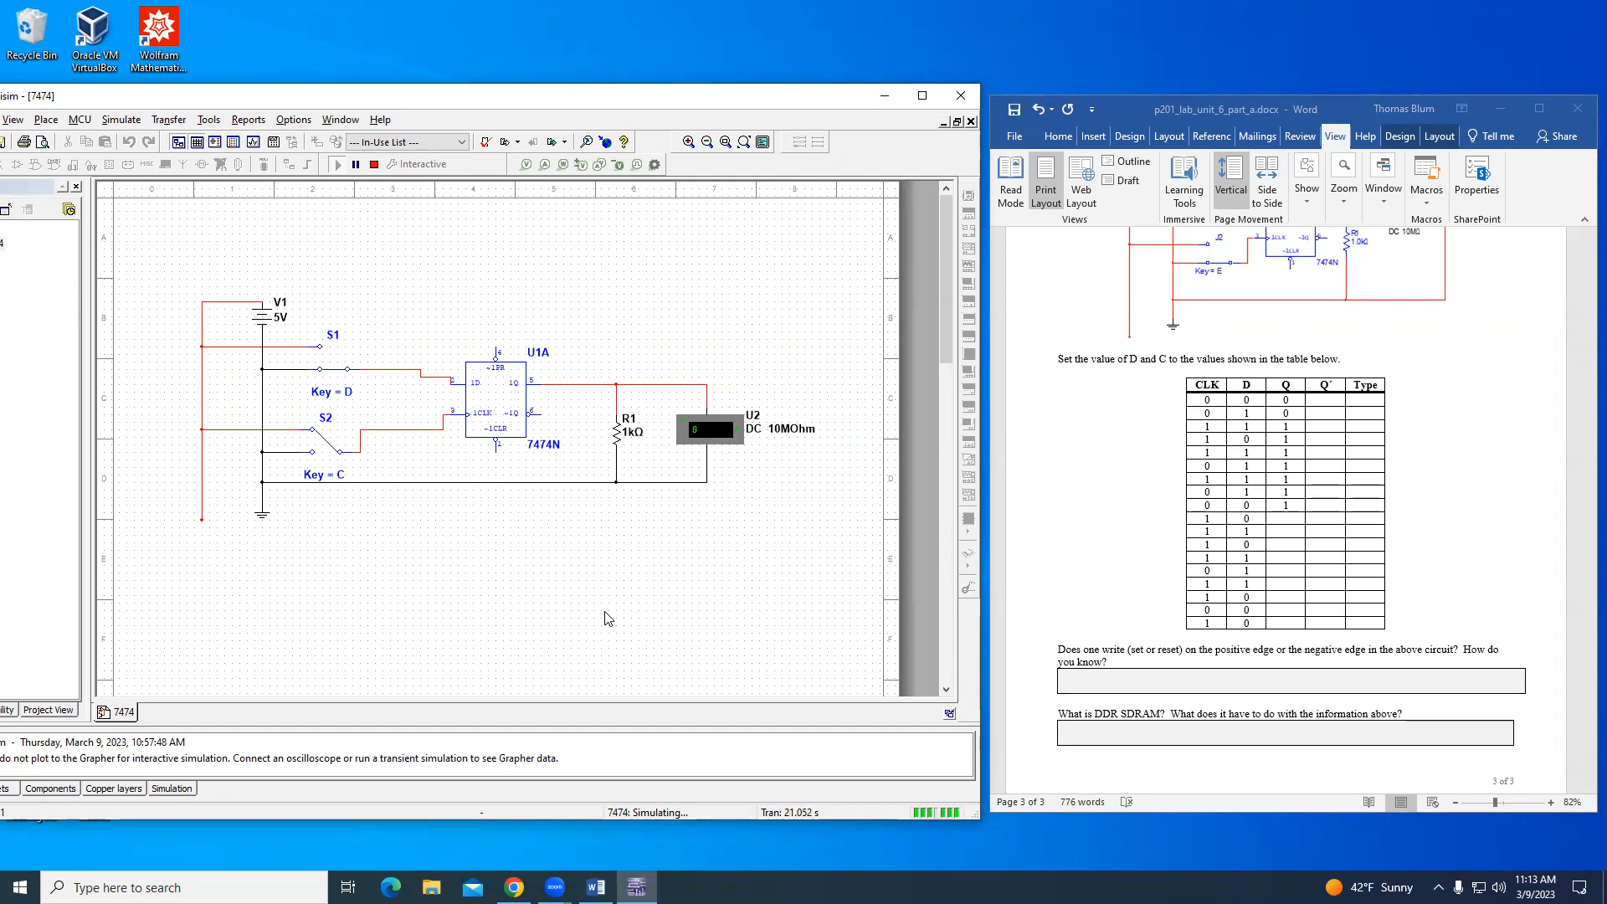
{"action": "left_click", "coordinate": [1294, 518]}
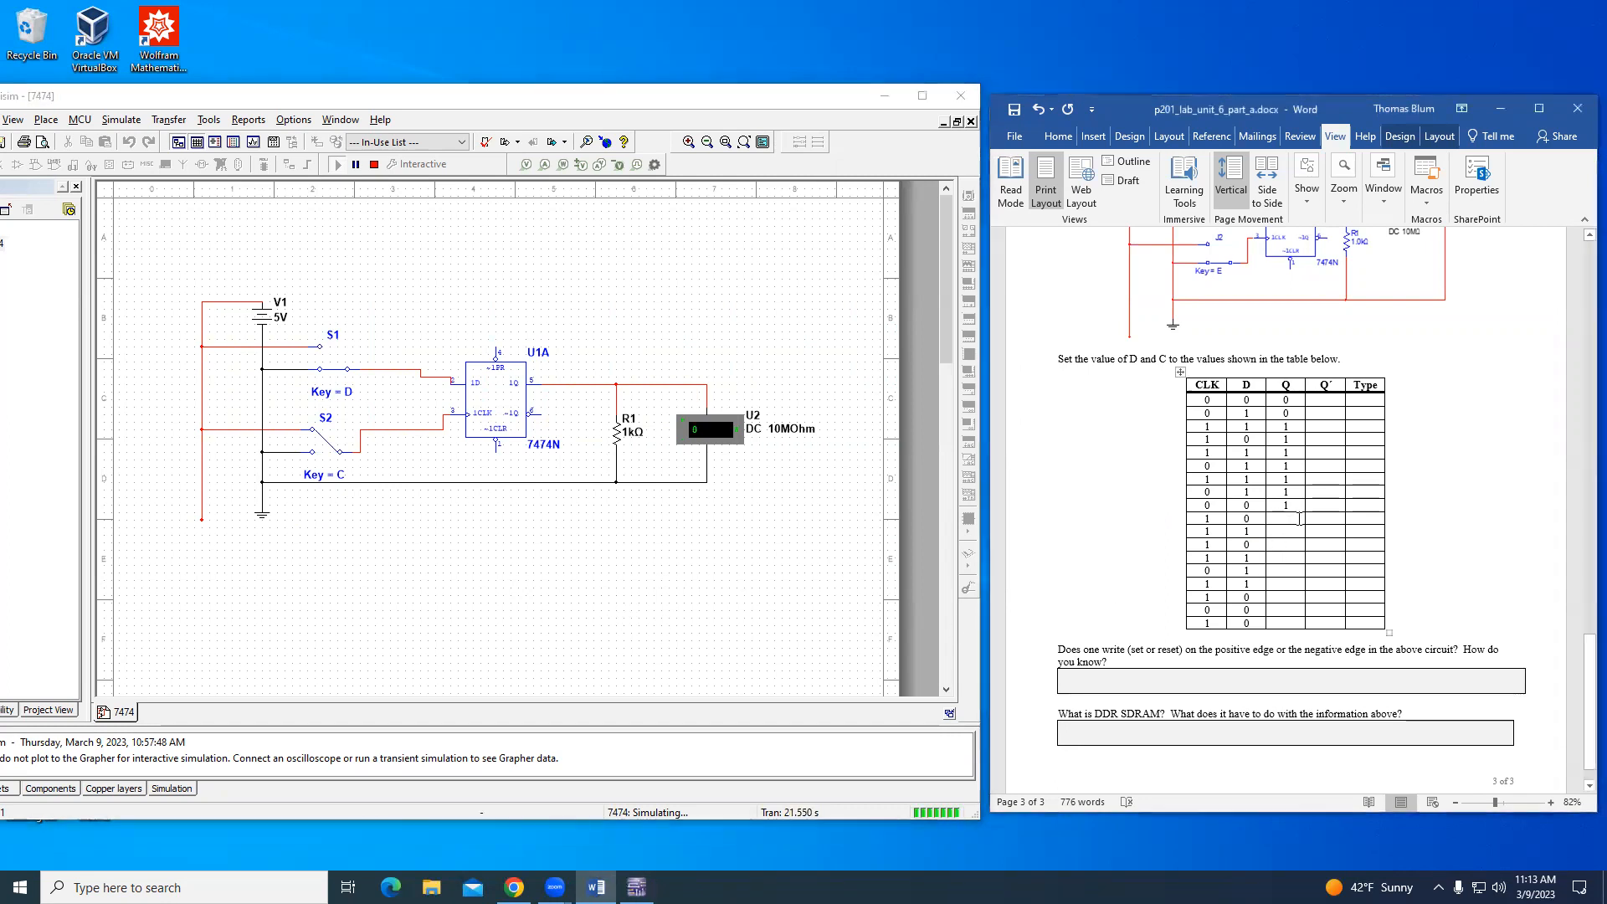
{"action": "type", "text": "0"}
- Switch D to 1 with the clock at 1 and record Q as 0 in the eleventh table row
{"action": "left_click", "coordinate": [693, 562]}
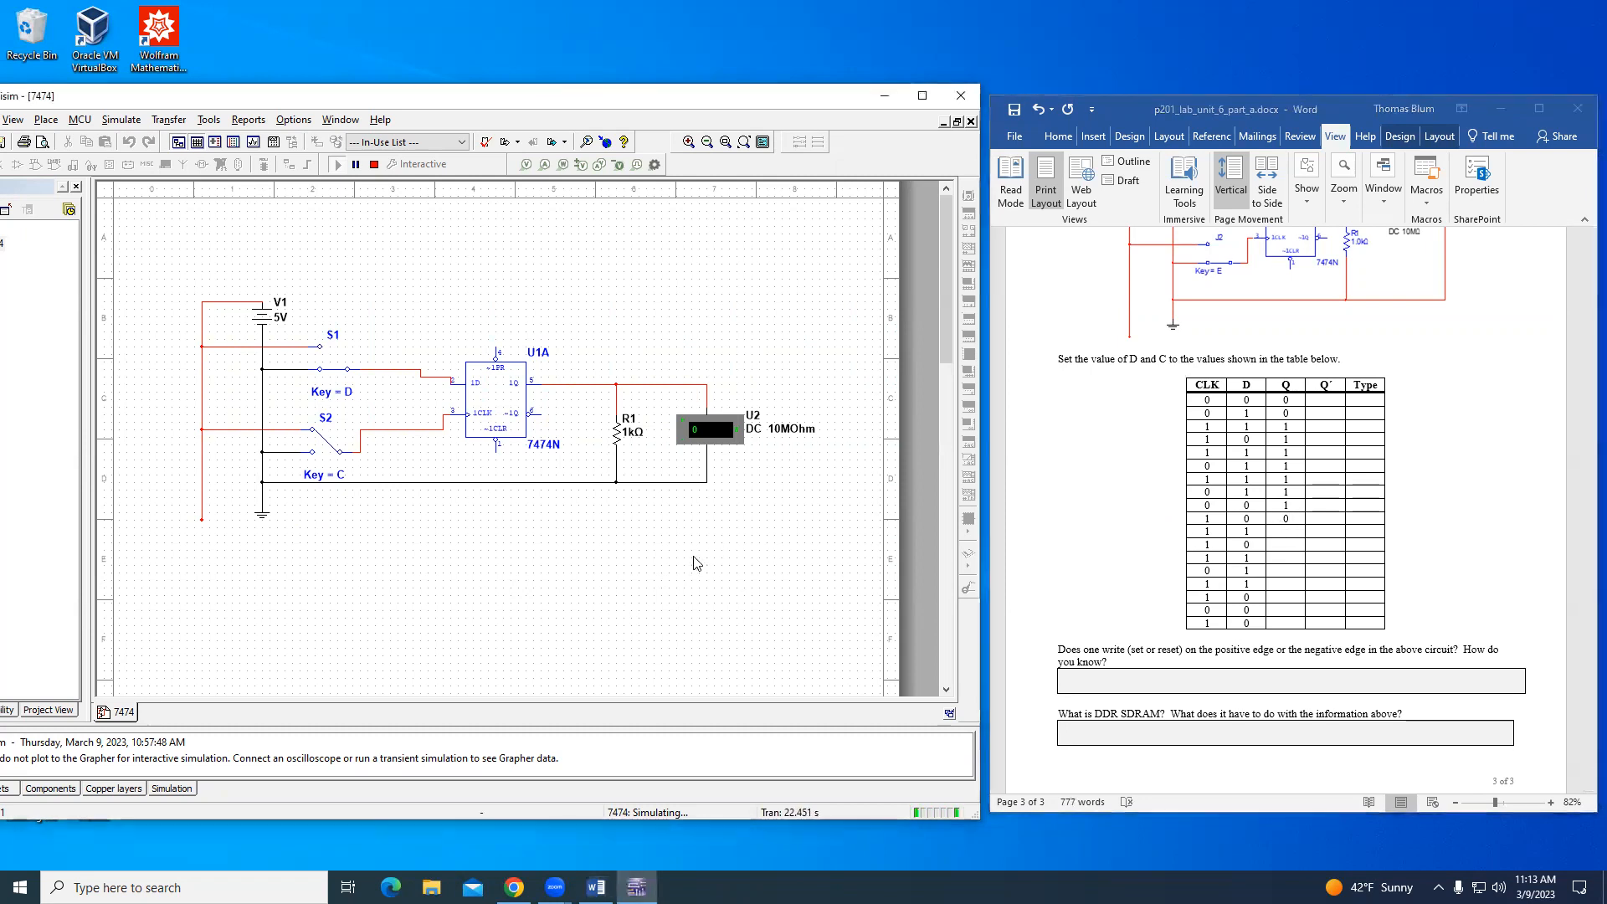
{"action": "key", "text": "d"}
{"action": "left_click", "coordinate": [1290, 535]}
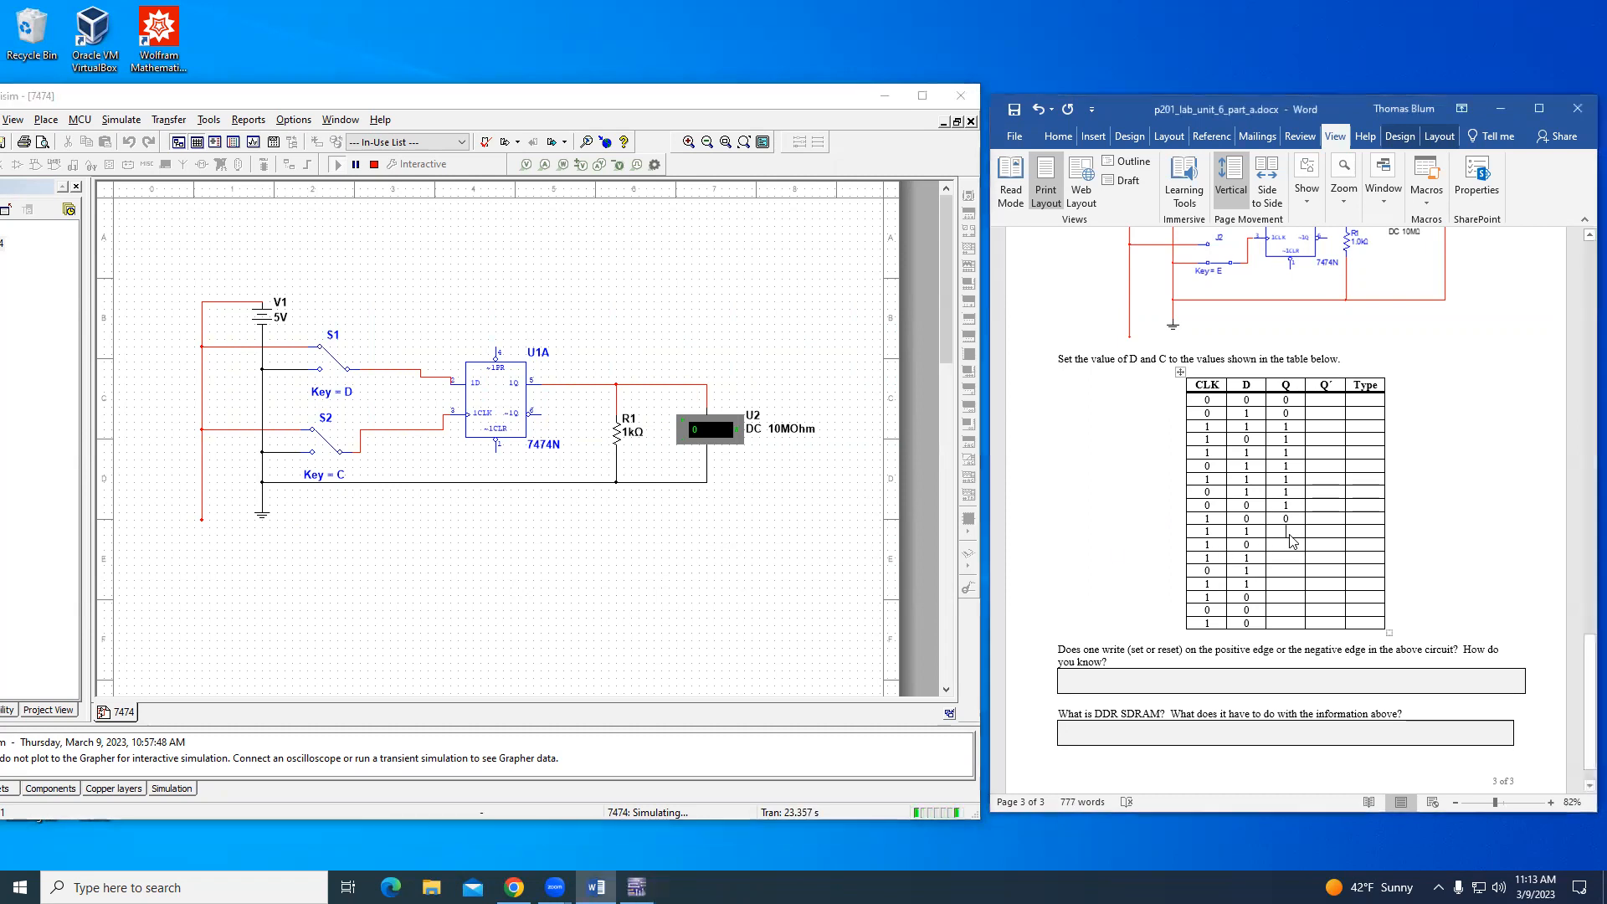
{"action": "type", "text": "0"}
- Switch D to 0 with the clock at 1 and record Q as 0 in the twelfth table row
{"action": "left_click", "coordinate": [700, 592]}
{"action": "key", "text": "d"}
{"action": "left_click", "coordinate": [1288, 546]}
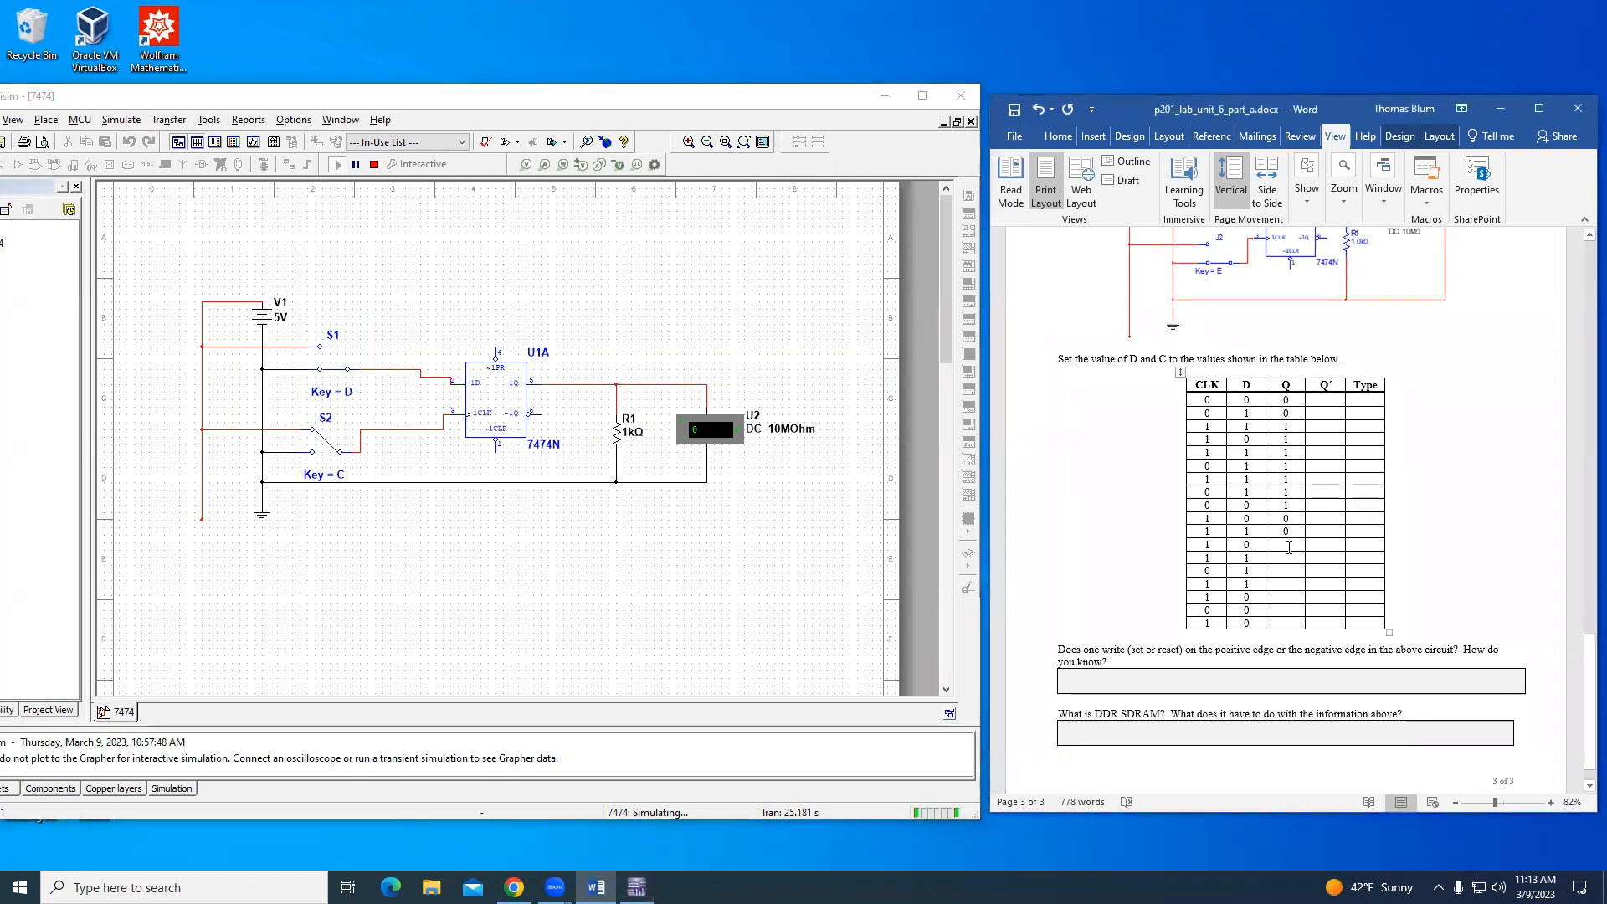
{"action": "type", "text": "0"}
{"action": "key", "text": "Down"}
- Switch D to 1 with the clock at 1 and record Q as 0 in the thirteenth table row
{"action": "left_click", "coordinate": [761, 575]}
{"action": "key", "text": "d"}
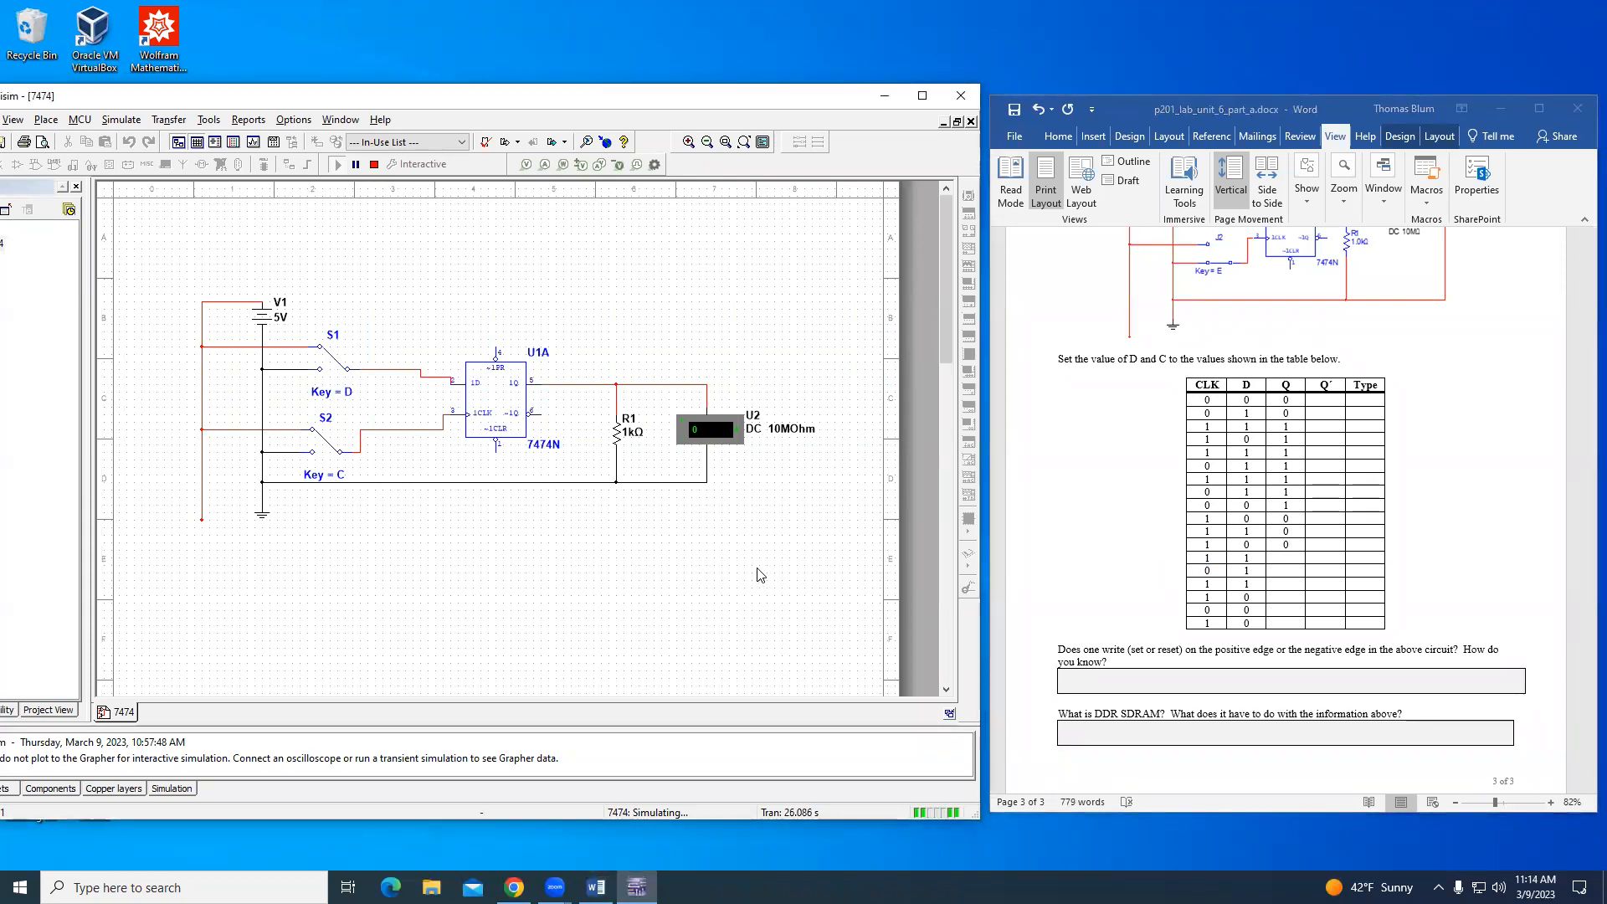
{"action": "left_click", "coordinate": [1289, 559]}
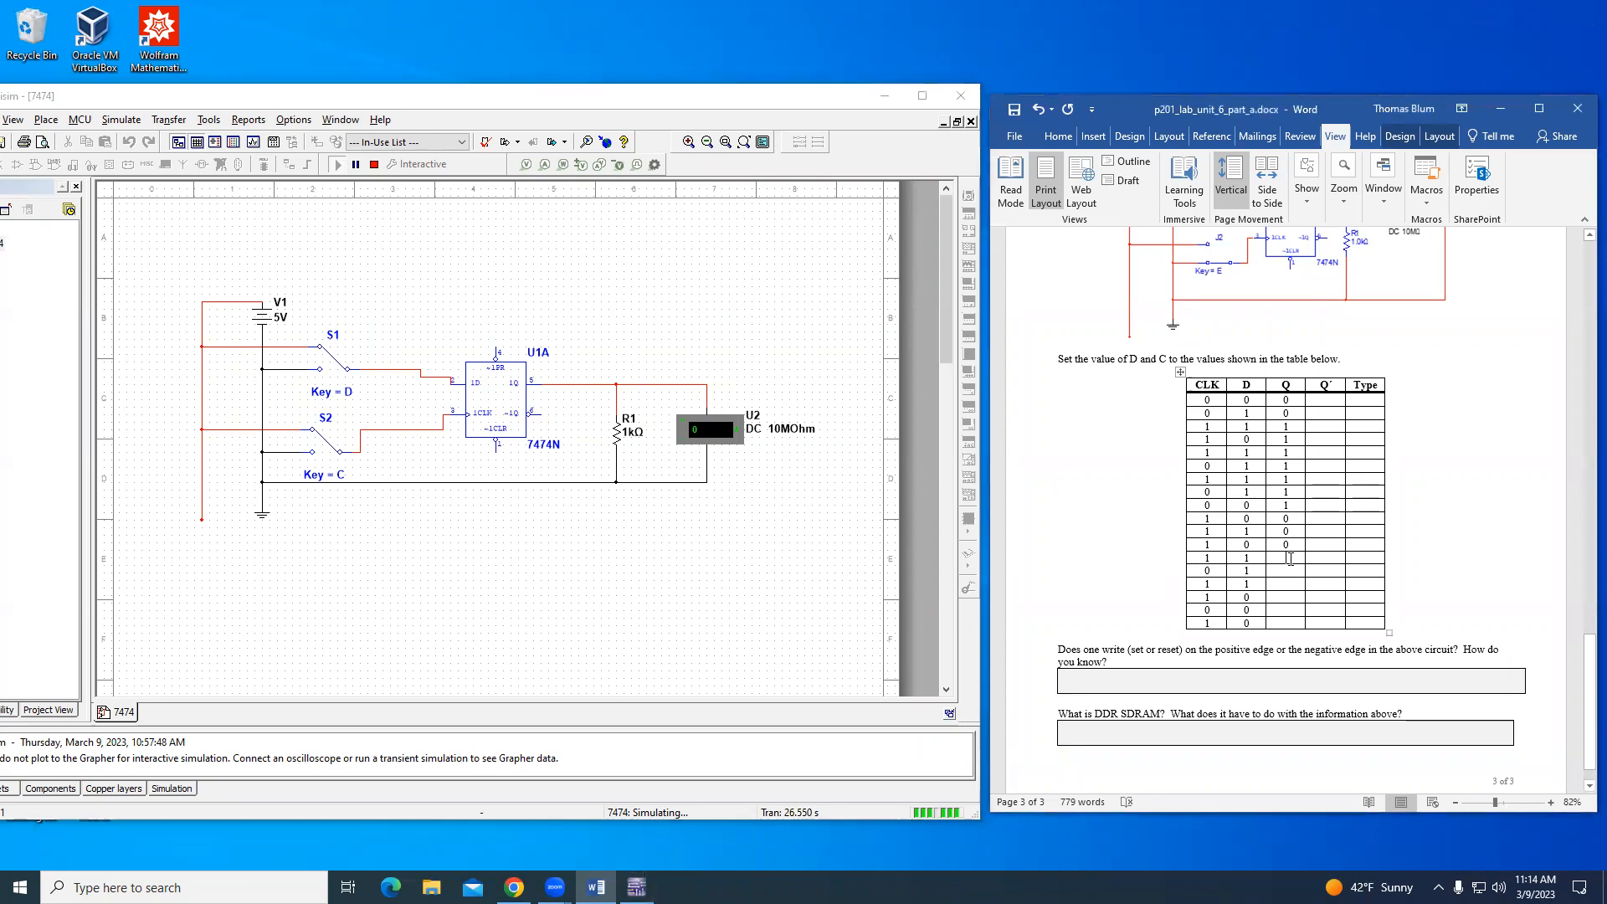
{"action": "type", "text": "0"}
- Switch the clock to 0 with D at 1 and record Q as 0 in the fourteenth table row
{"action": "left_click", "coordinate": [703, 591]}
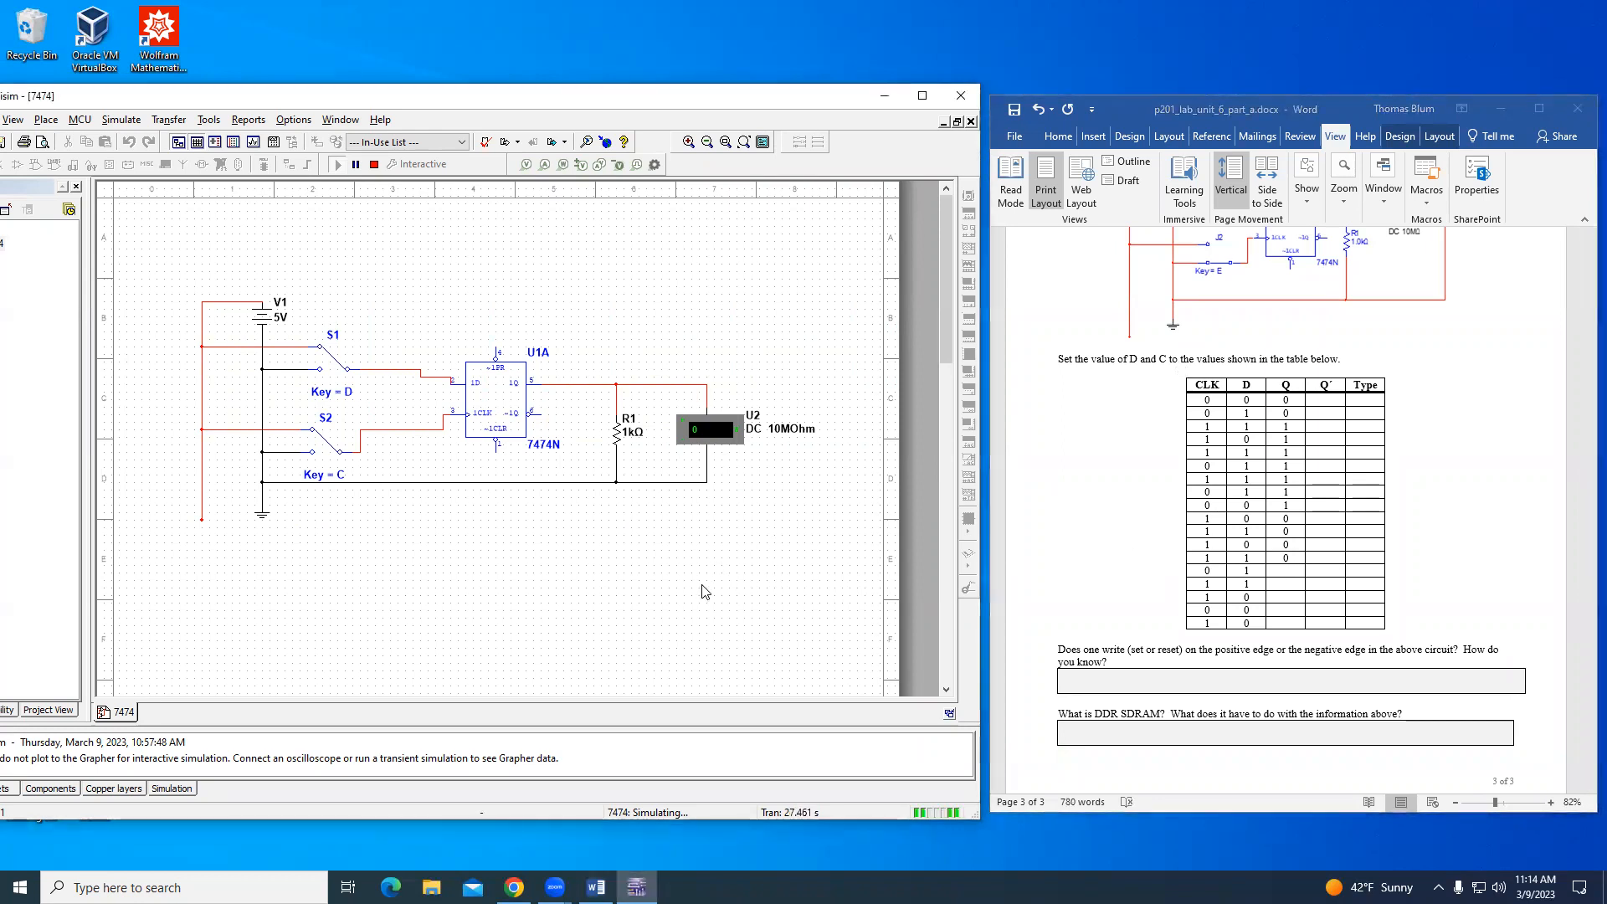
{"action": "key", "text": "c"}
{"action": "left_click", "coordinate": [1288, 574]}
{"action": "type", "text": "0"}
{"action": "left_click", "coordinate": [1288, 588]}
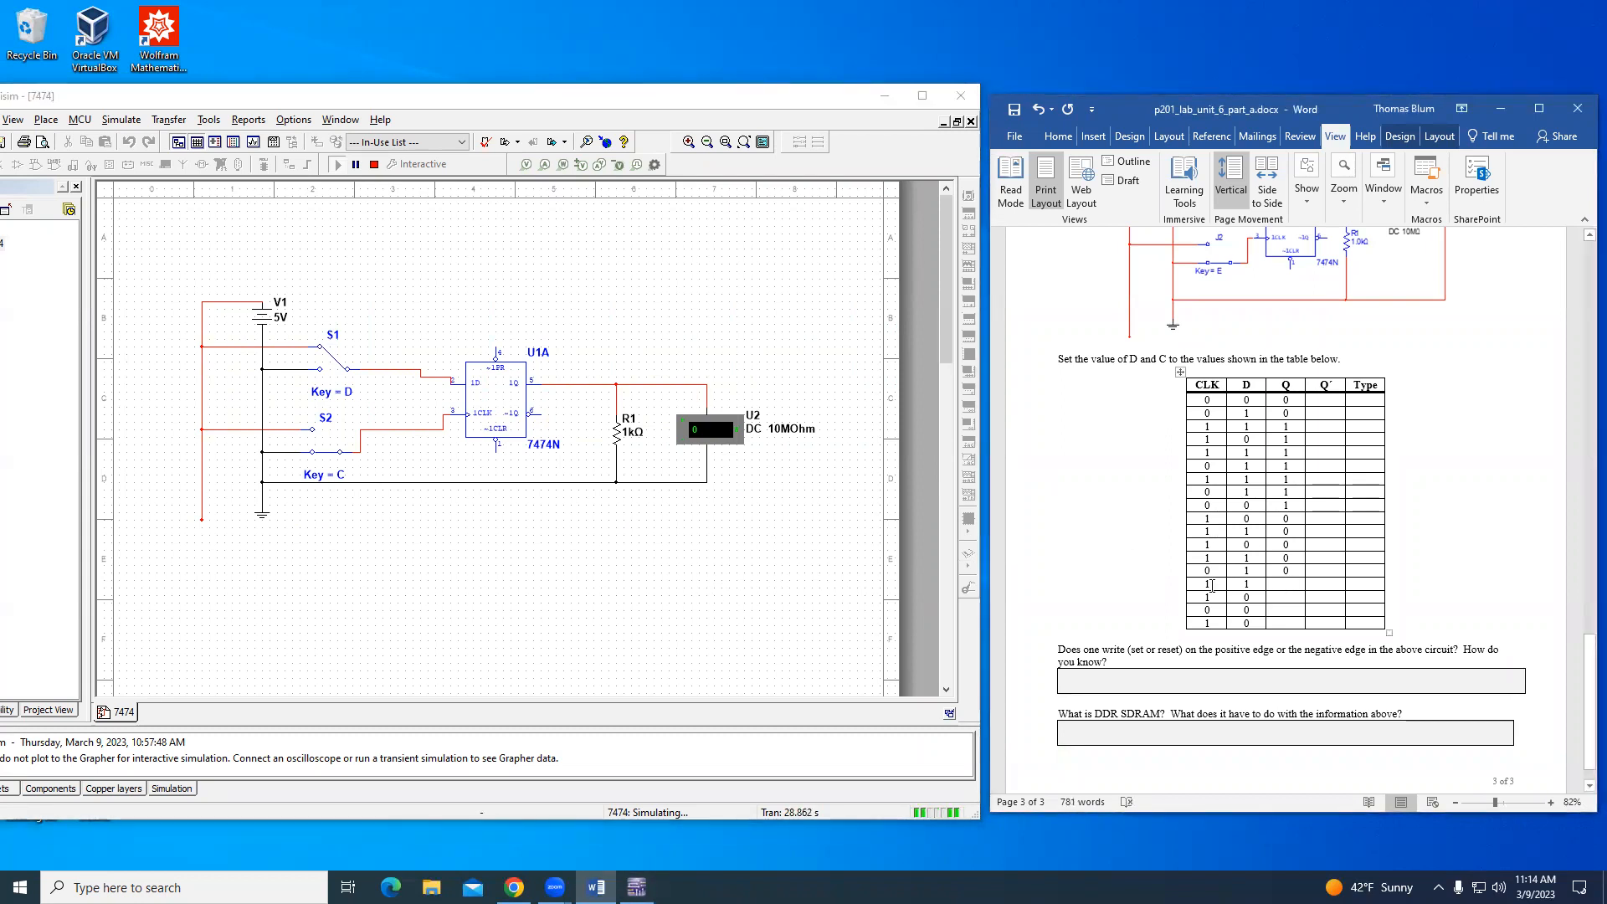
- Switch the clock to 1 with D at 1 and record Q as 1 in the fifteenth table row
{"action": "left_click", "coordinate": [564, 593]}
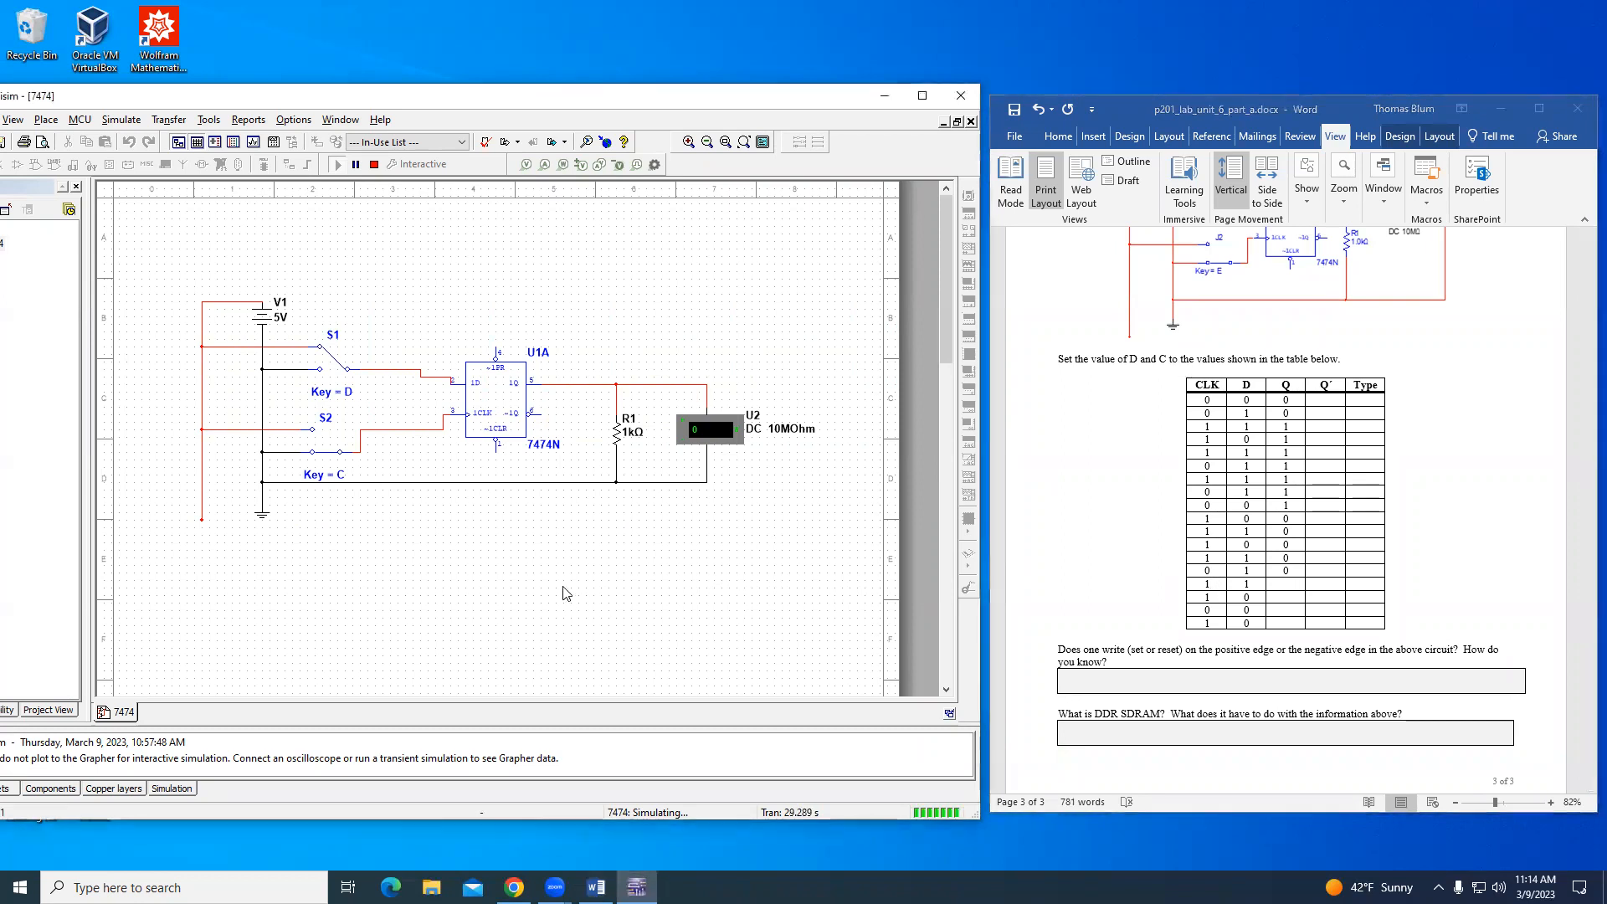
{"action": "key", "text": "c"}
{"action": "left_click", "coordinate": [1287, 586]}
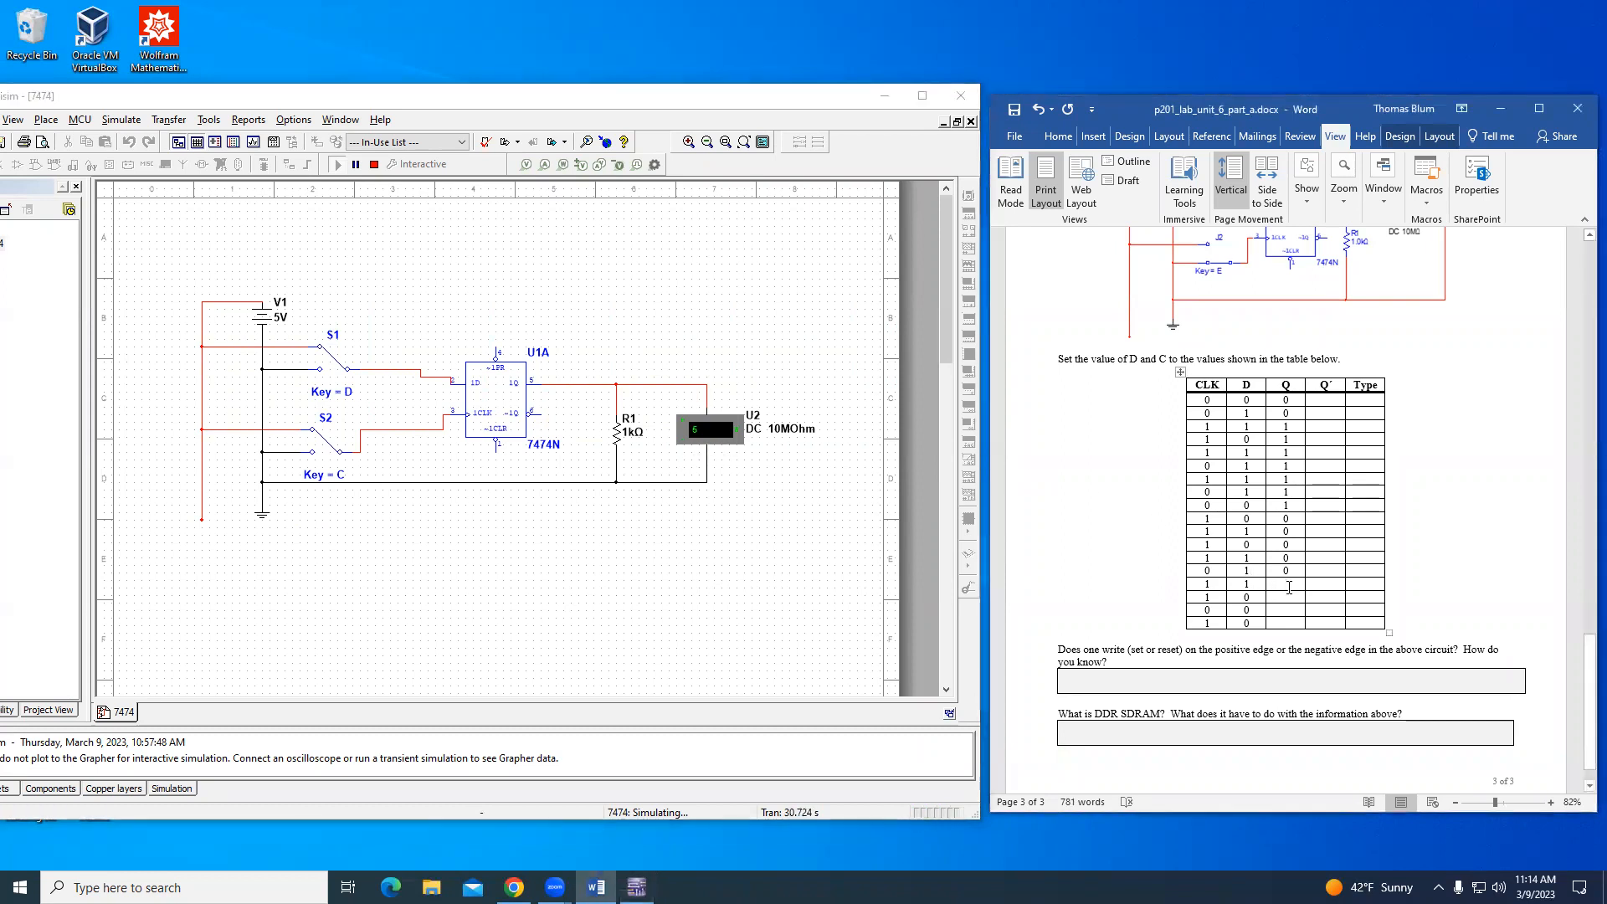
{"action": "type", "text": "1"}
- Switch D to 0 with the clock at 1 and record Q as 1 in the sixteenth table row
{"action": "left_click", "coordinate": [657, 599]}
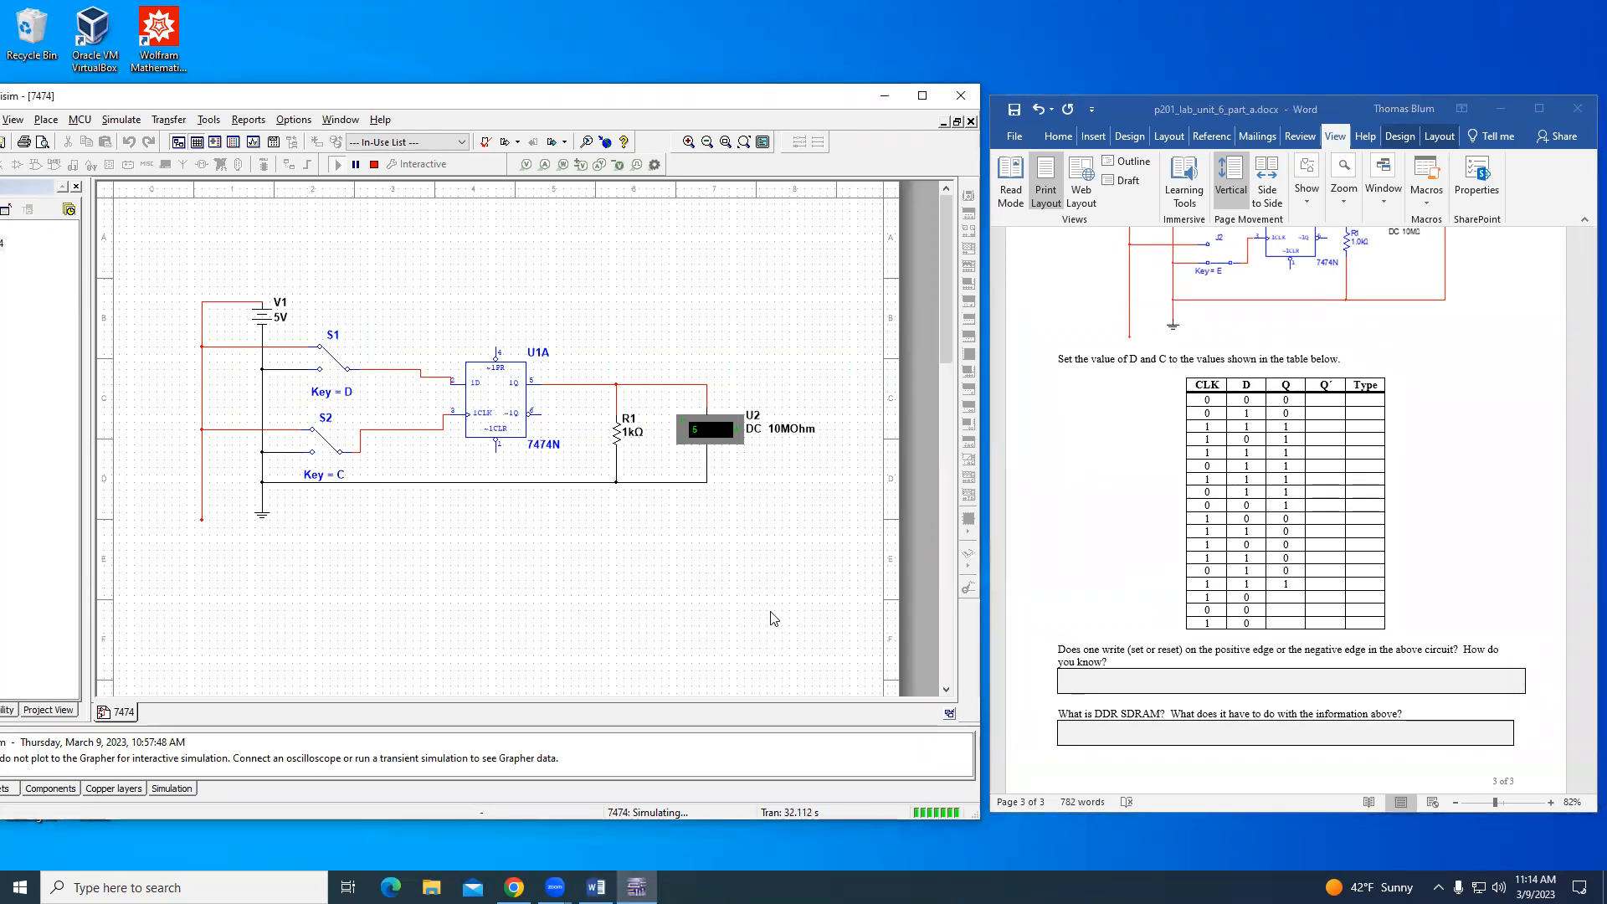
{"action": "key", "text": "d"}
{"action": "left_click", "coordinate": [1297, 604]}
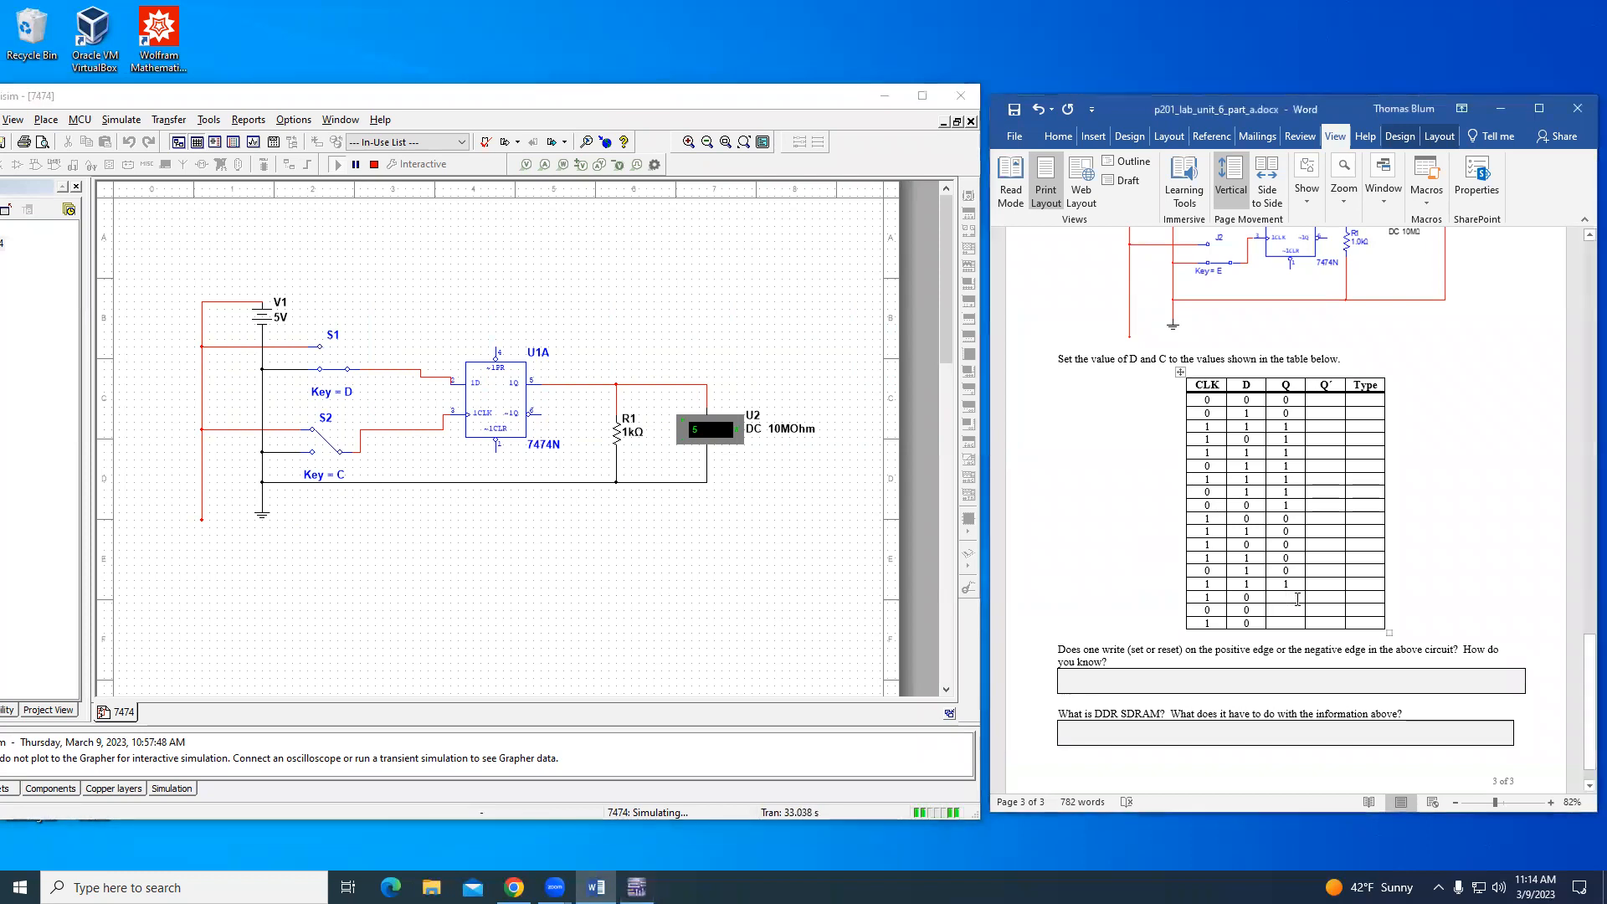
{"action": "type", "text": "1"}
- Switch the clock to 0 with D at 0 and record Q as 1 in the seventeenth table row
{"action": "left_click", "coordinate": [724, 611]}
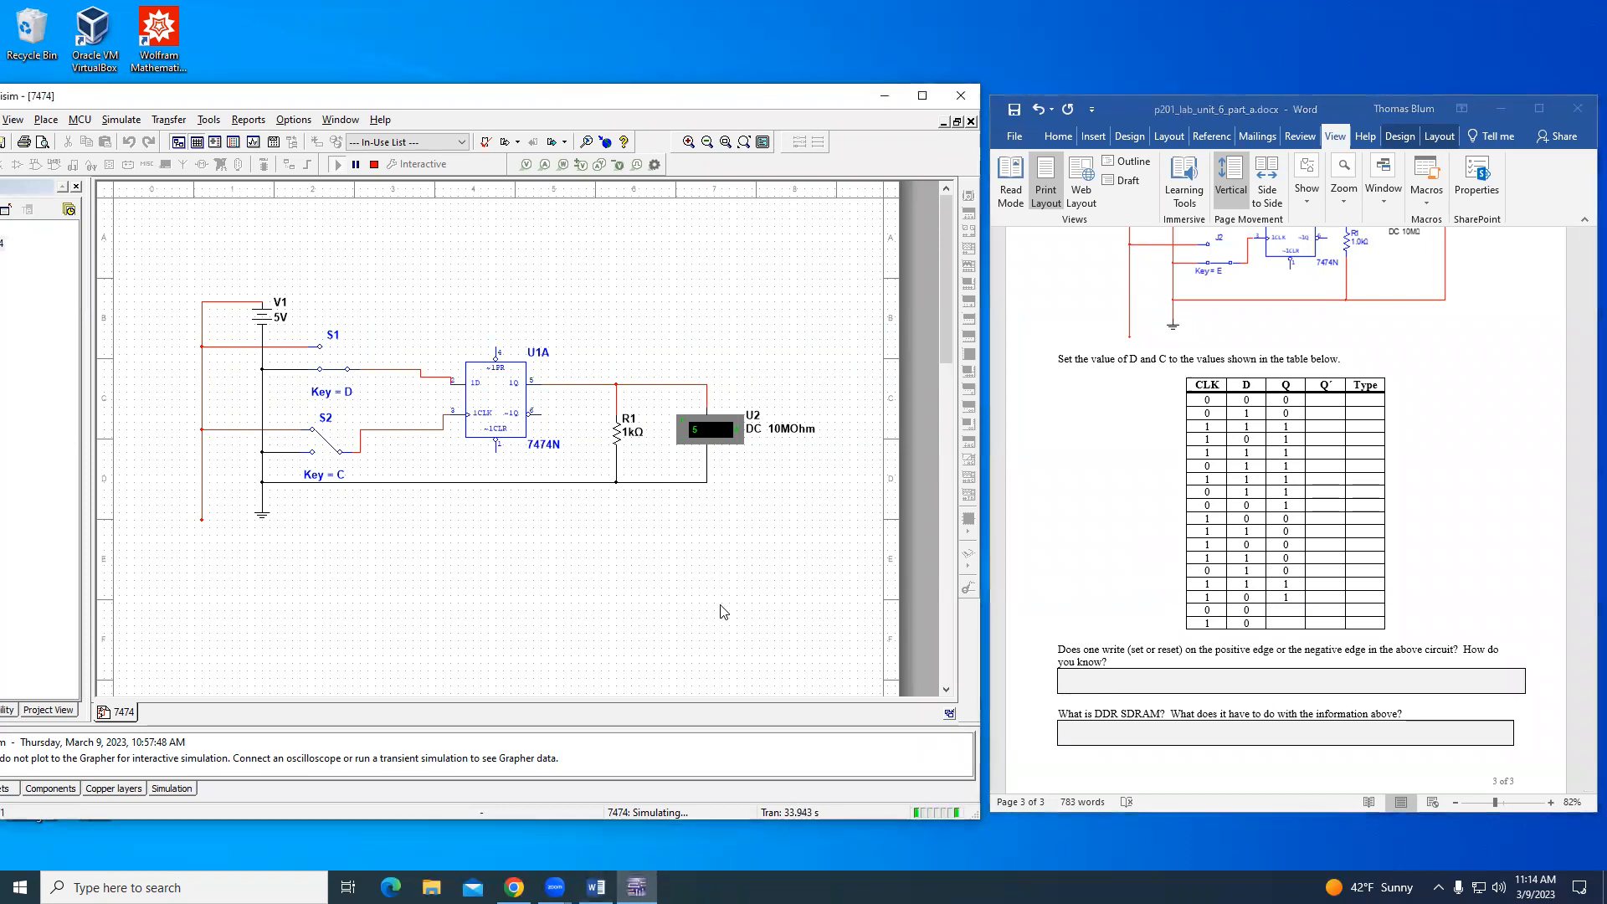
{"action": "key", "text": "c"}
{"action": "left_click", "coordinate": [1283, 611]}
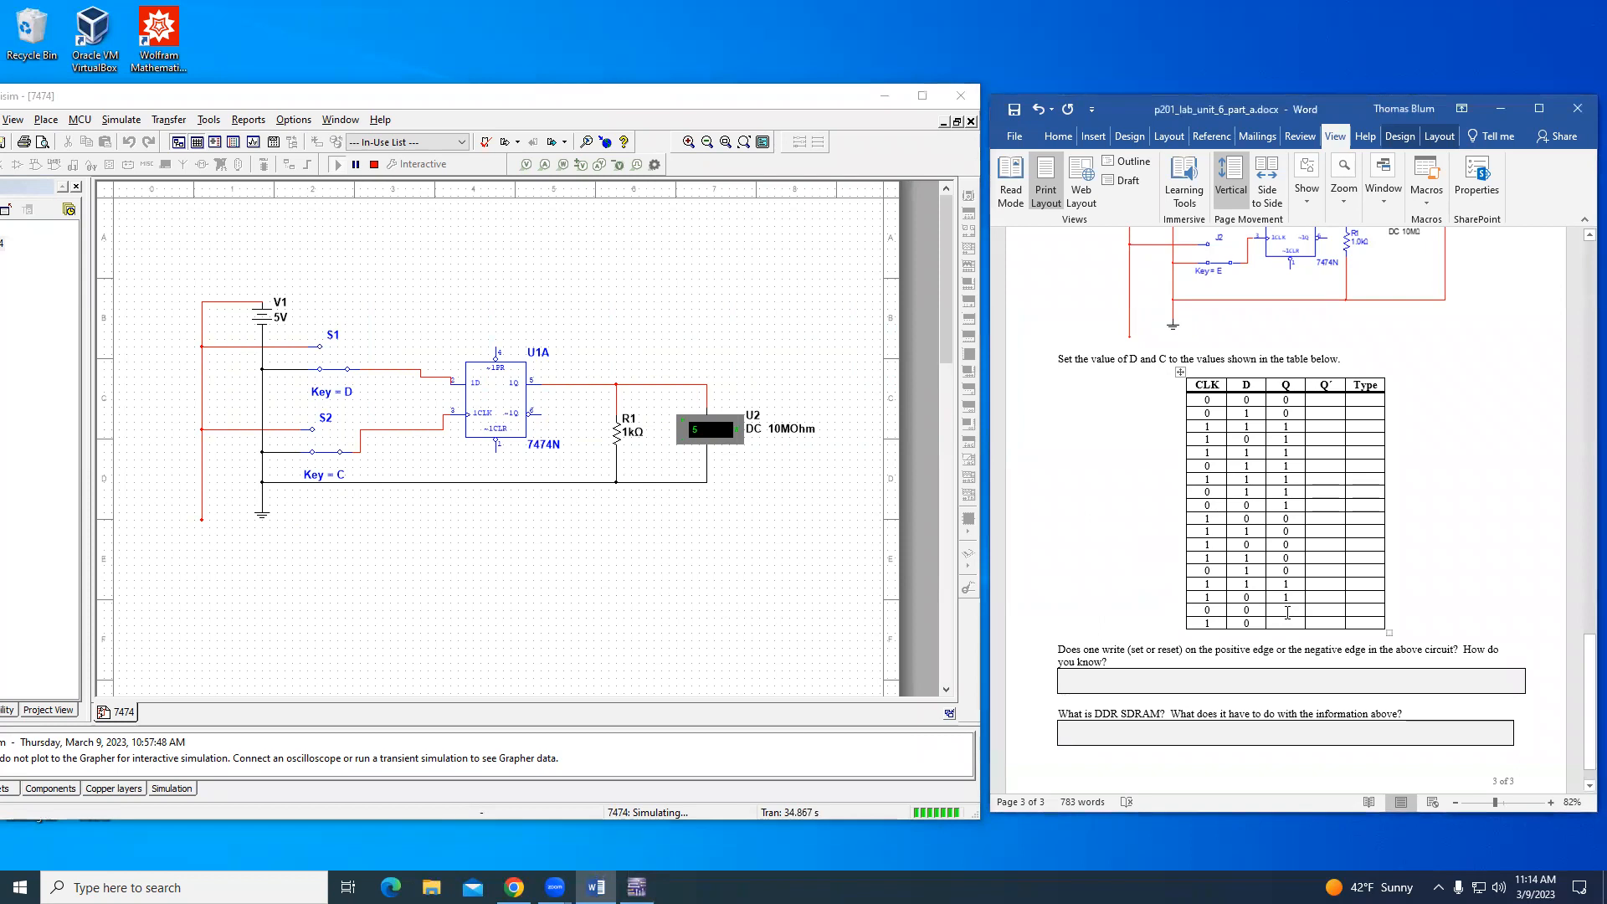
{"action": "type", "text": "1"}
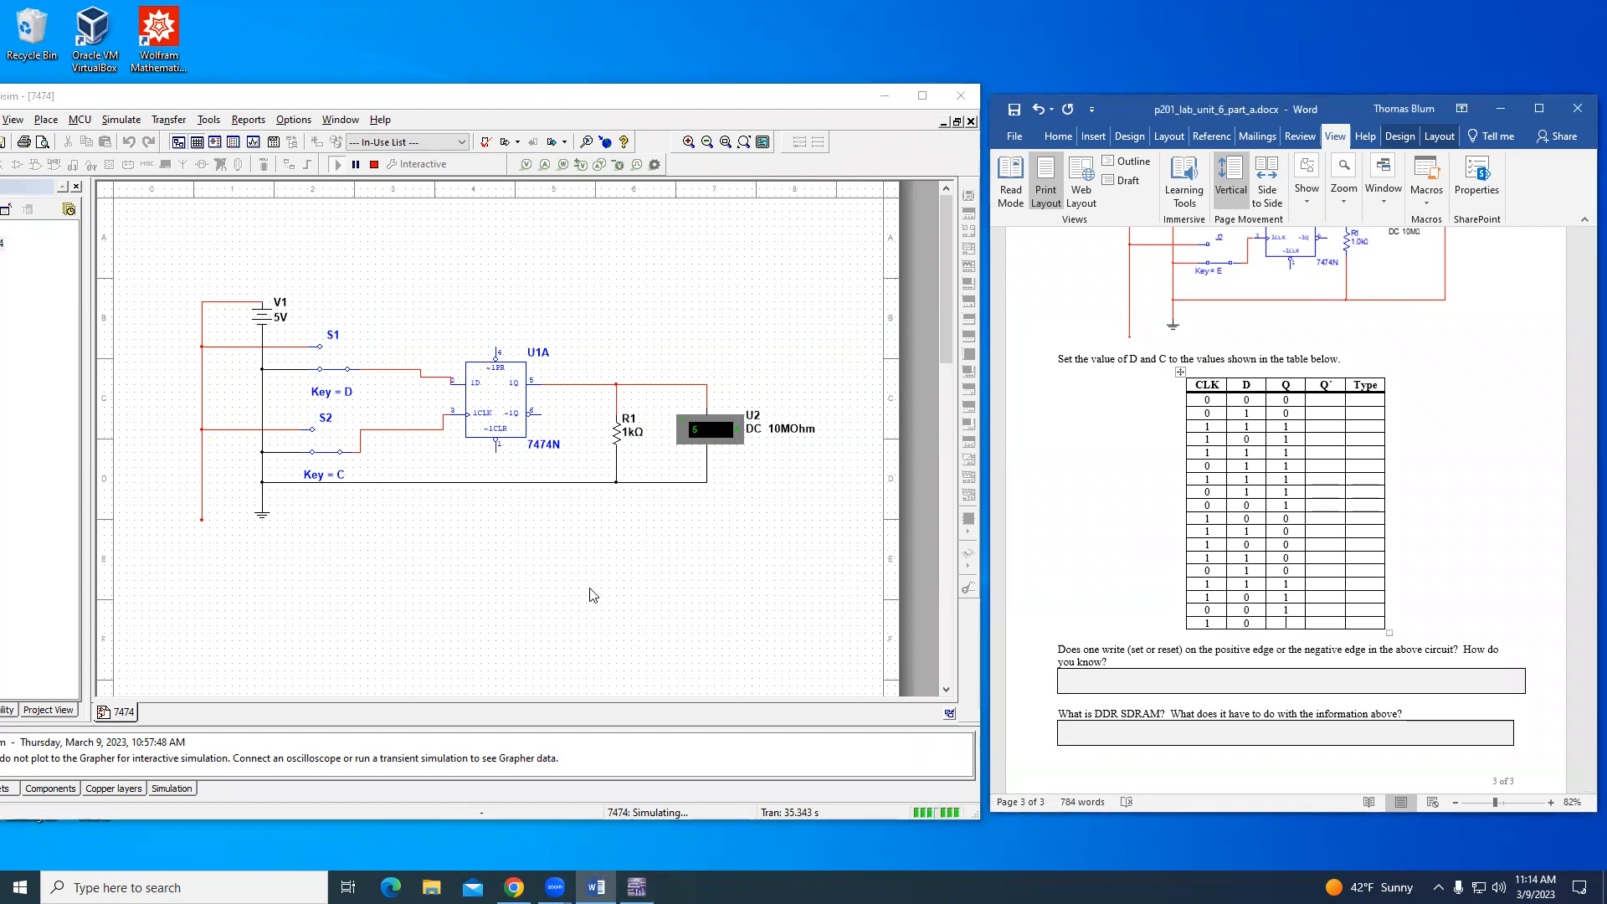
- Switch the clock to 1 with D at 0 and record Q as 0 in the last table row
{"action": "left_click", "coordinate": [381, 566]}
{"action": "key", "text": "c"}
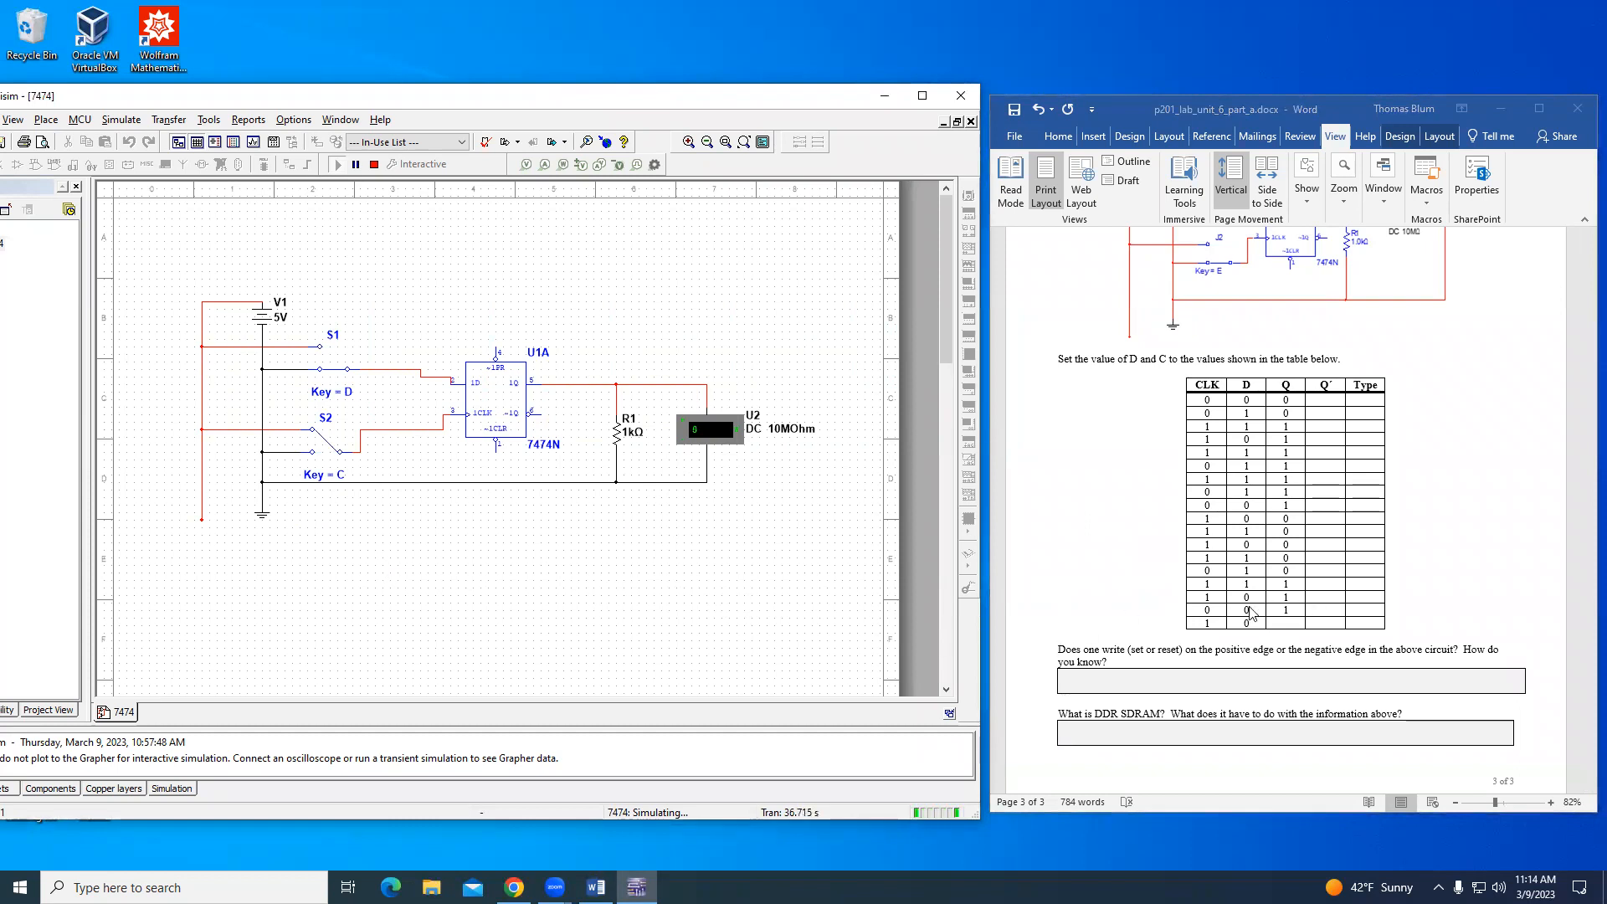
{"action": "left_click", "coordinate": [1289, 623]}
{"action": "type", "text": "0"}
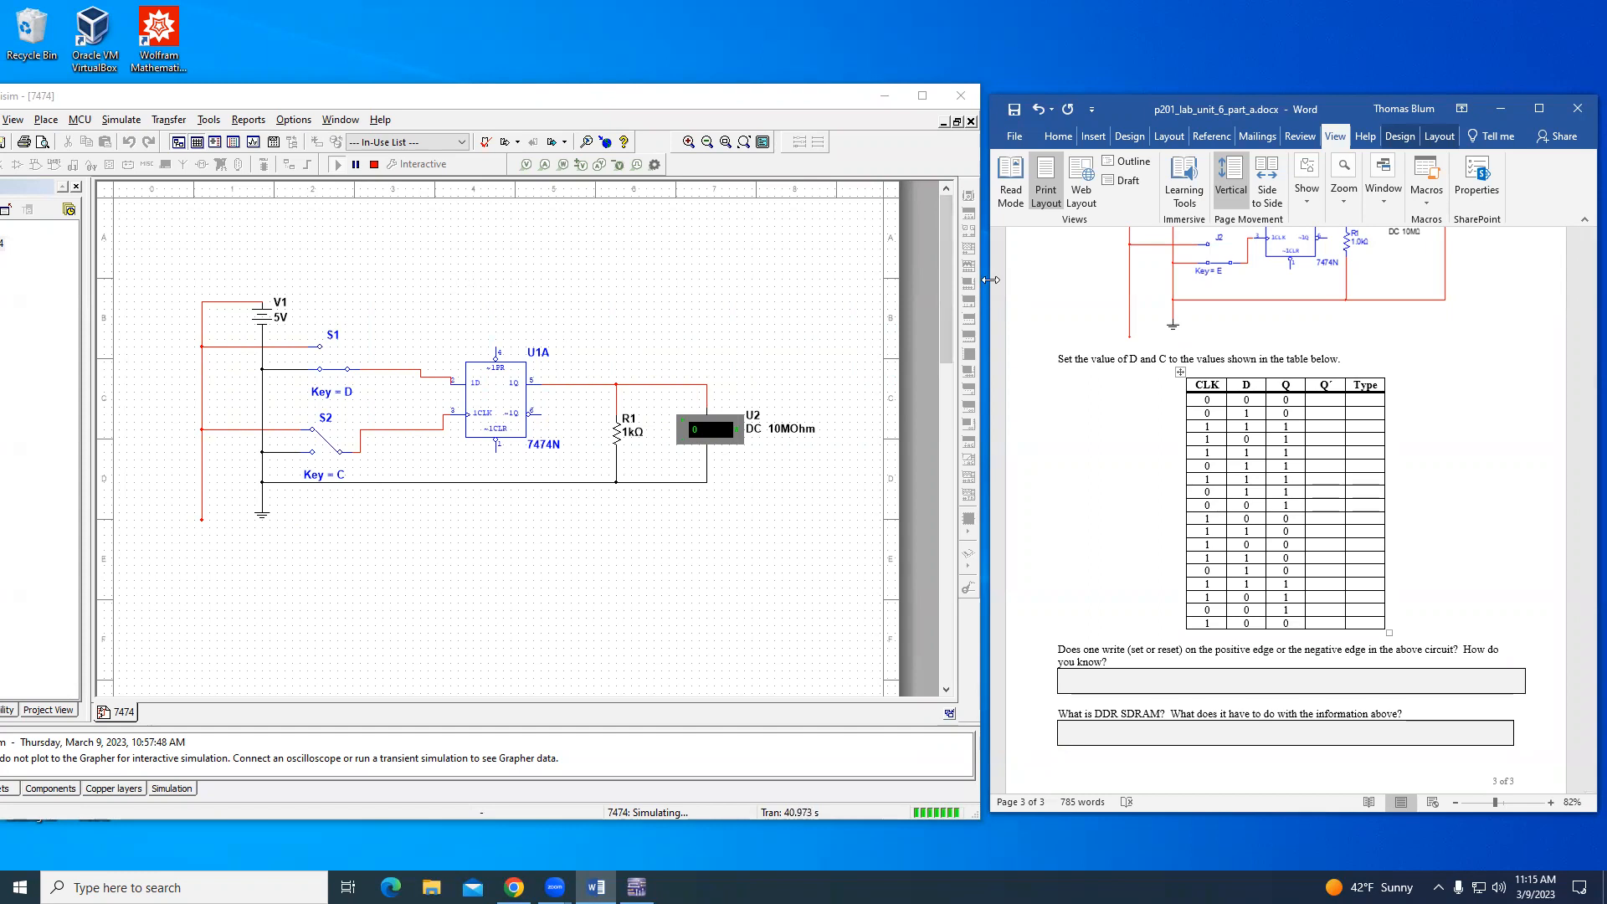
- Widen the report window and fill the Q´ column downwards with two 1s, seven 0s, five 1s, three 0s and a final 1
{"action": "left_click_drag", "start_coordinate": [990, 280], "coordinate": [629, 280]}
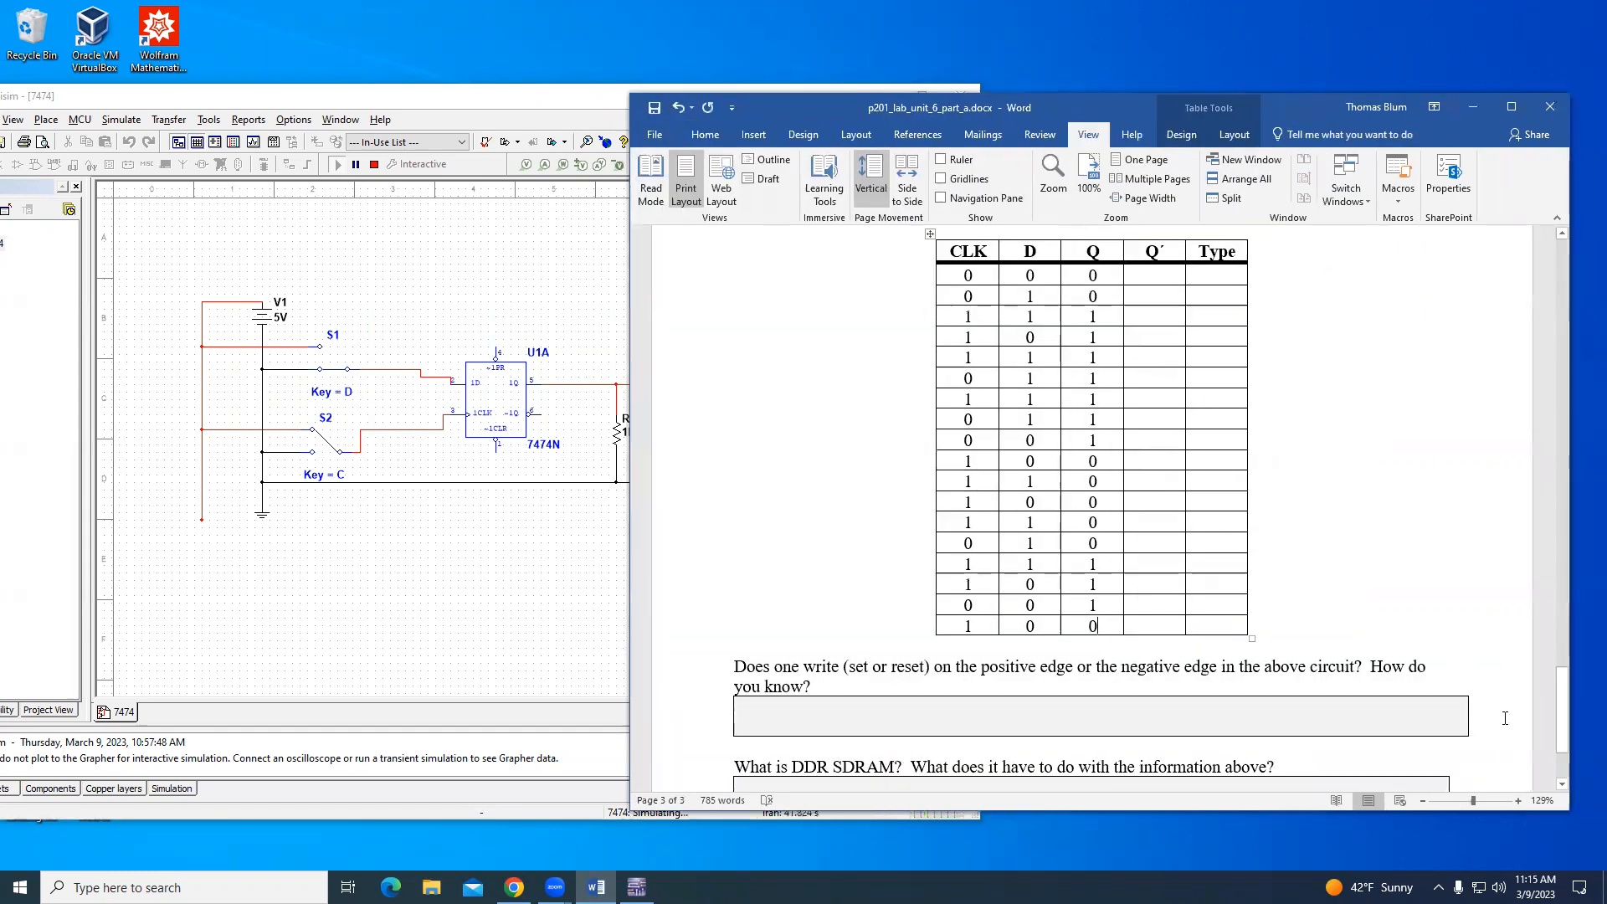
{"action": "scroll", "coordinate": [1504, 709], "scroll_direction": "up", "scroll_amount": 2}
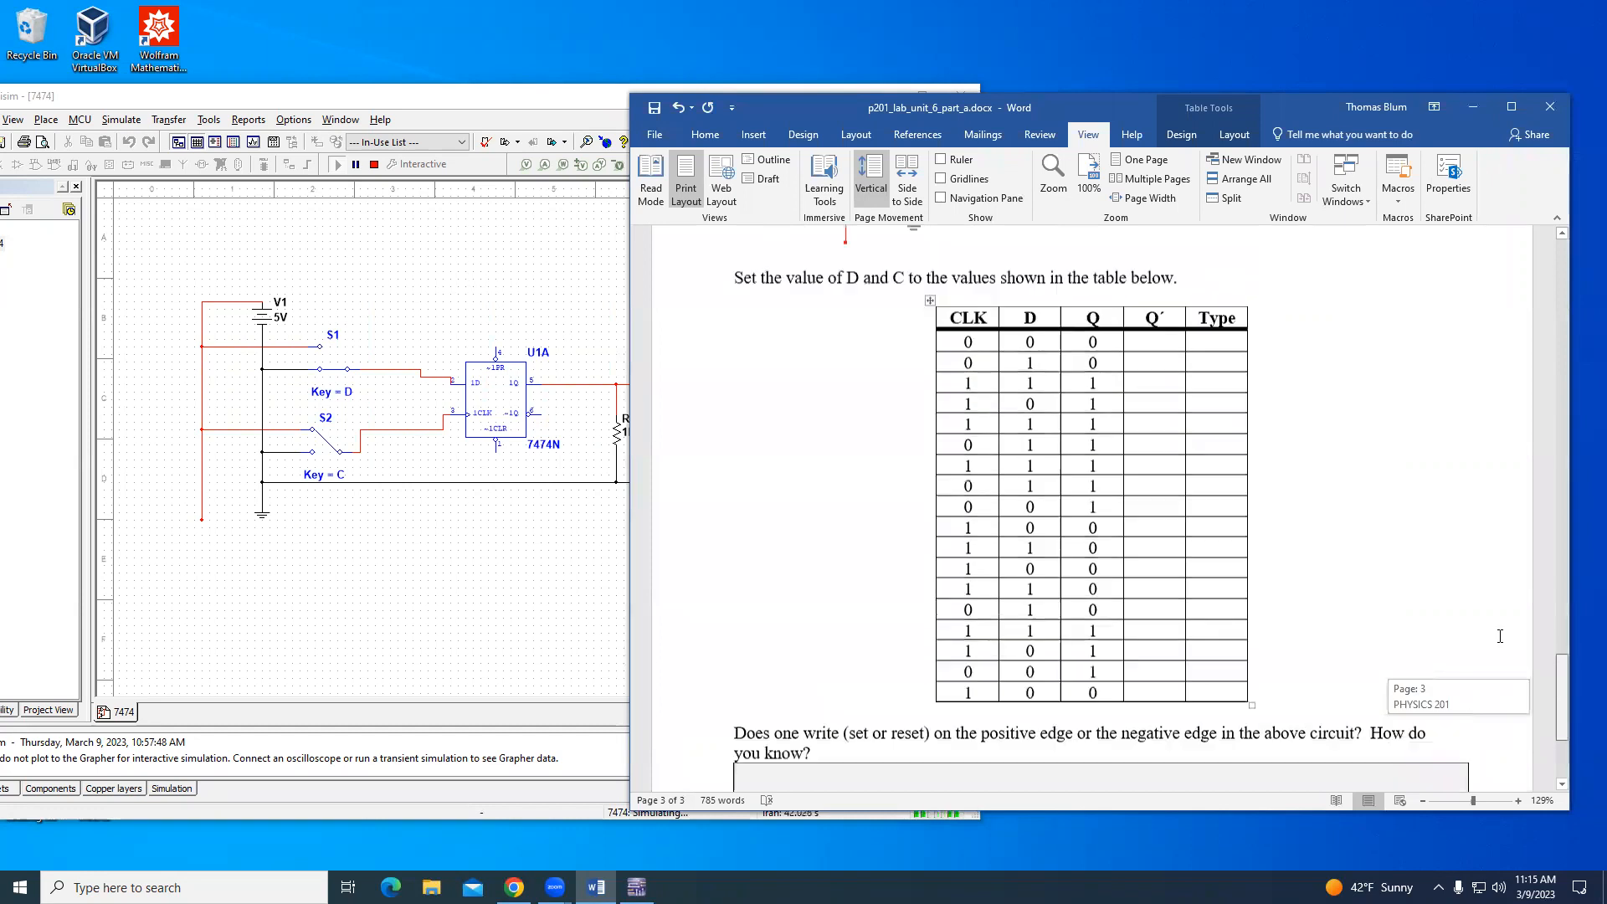
{"action": "left_click", "coordinate": [1157, 369]}
{"action": "type", "text": "1"}
{"action": "key", "text": "Down"}
{"action": "type", "text": "1"}
{"action": "key", "text": "Down"}
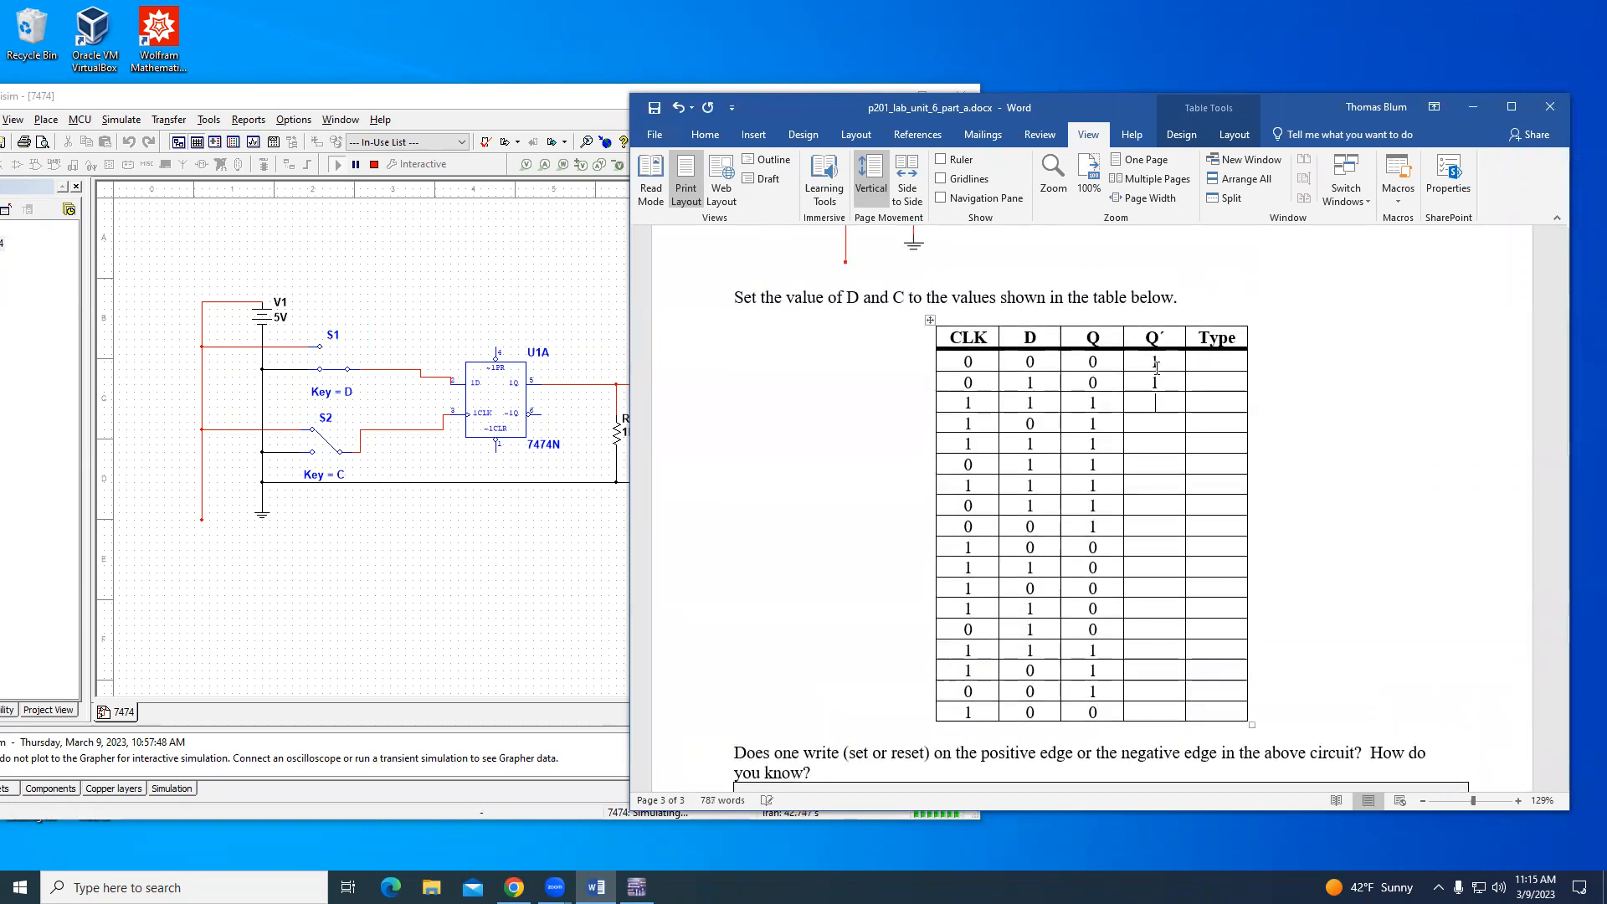
{"action": "type", "text": "0"}
{"action": "key", "text": "Down"}
{"action": "key", "text": "0"}
{"action": "key", "text": "Down"}
{"action": "key", "text": "0"}
{"action": "key", "text": "Down"}
{"action": "key", "text": "0"}
{"action": "key", "text": "Down"}
{"action": "key", "text": "0"}
{"action": "key", "text": "Down"}
{"action": "key", "text": "0"}
{"action": "key", "text": "Down"}
{"action": "type", "text": "0"}
{"action": "key", "text": "Down"}
{"action": "type", "text": "1"}
{"action": "key", "text": "Down"}
{"action": "type", "text": "1"}
{"action": "key", "text": "Down"}
{"action": "type", "text": "1"}
{"action": "key", "text": "Down"}
{"action": "type", "text": "1"}
{"action": "key", "text": "Down"}
{"action": "type", "text": "1"}
{"action": "key", "text": "Down"}
{"action": "type", "text": "0"}
{"action": "key", "text": "Down"}
{"action": "type", "text": "0"}
{"action": "key", "text": "Down"}
{"action": "type", "text": "0"}
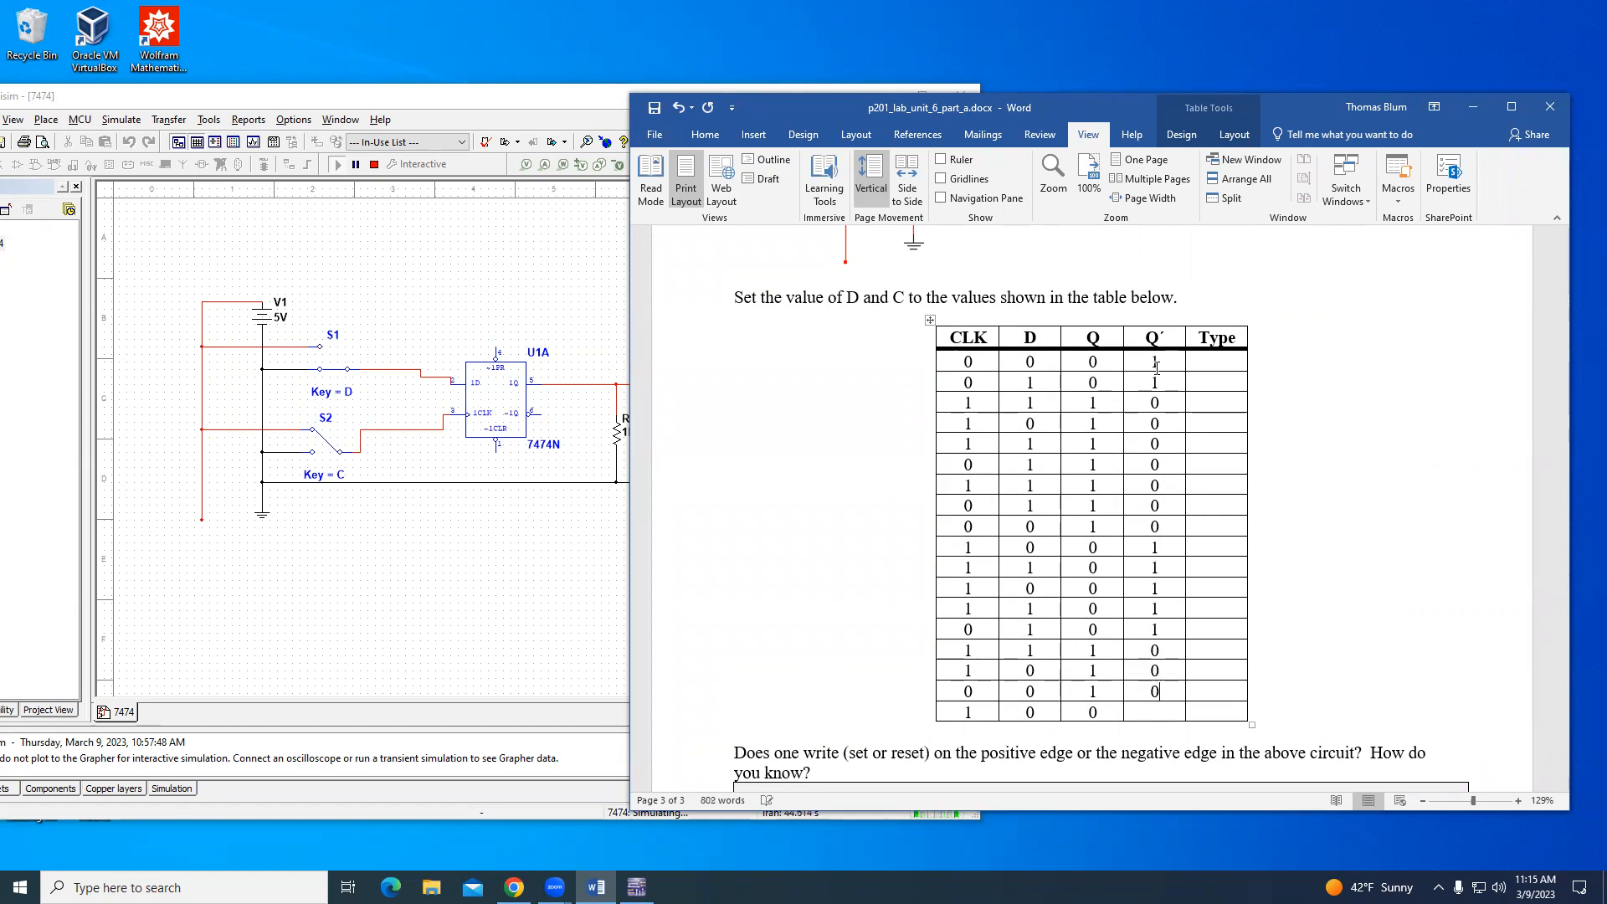
{"action": "type", "text": "1"}
- Enter "set" as the Type of the third table row and "reset" as the Type of the tenth row
{"action": "double_click", "coordinate": [1106, 400]}
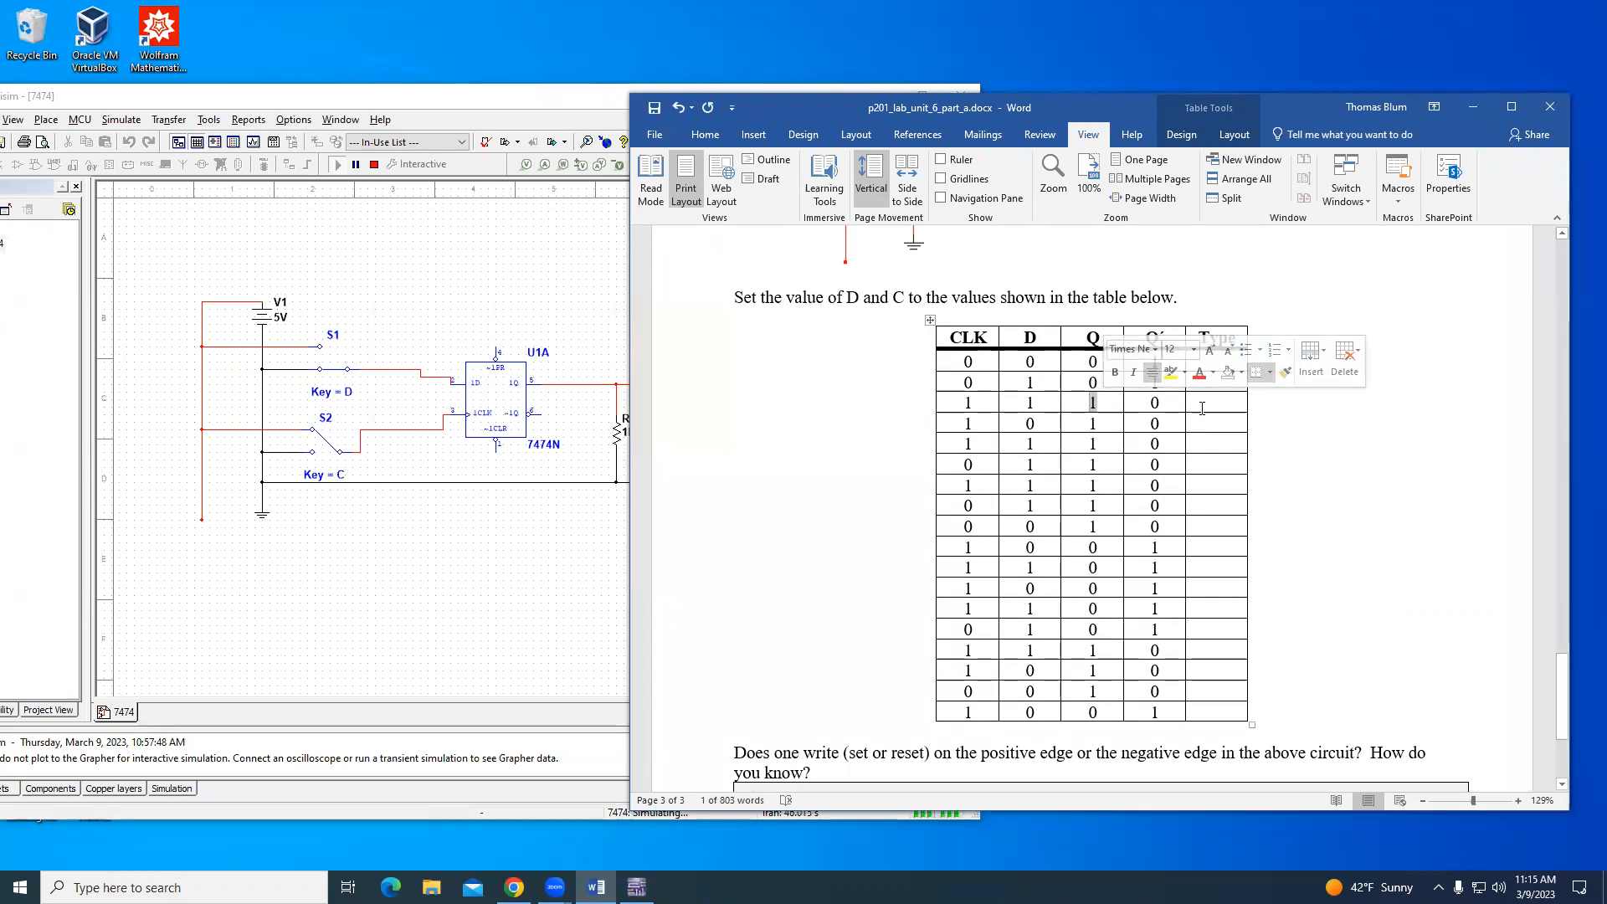
{"action": "left_click", "coordinate": [1289, 431]}
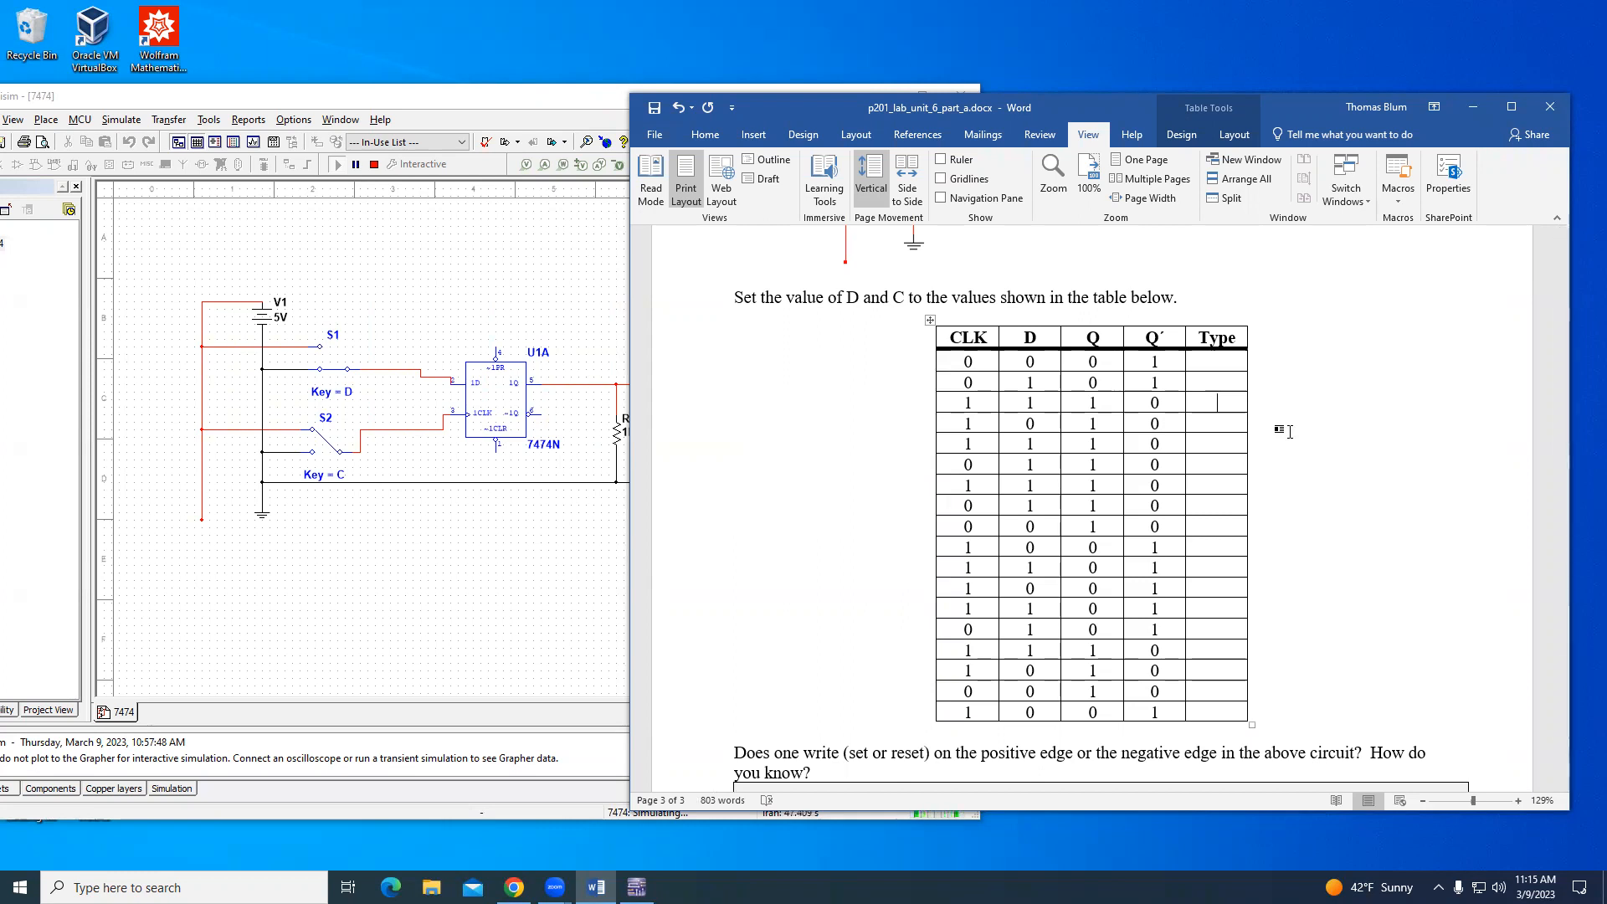
{"action": "type", "text": "set"}
{"action": "double_click", "coordinate": [1093, 403]}
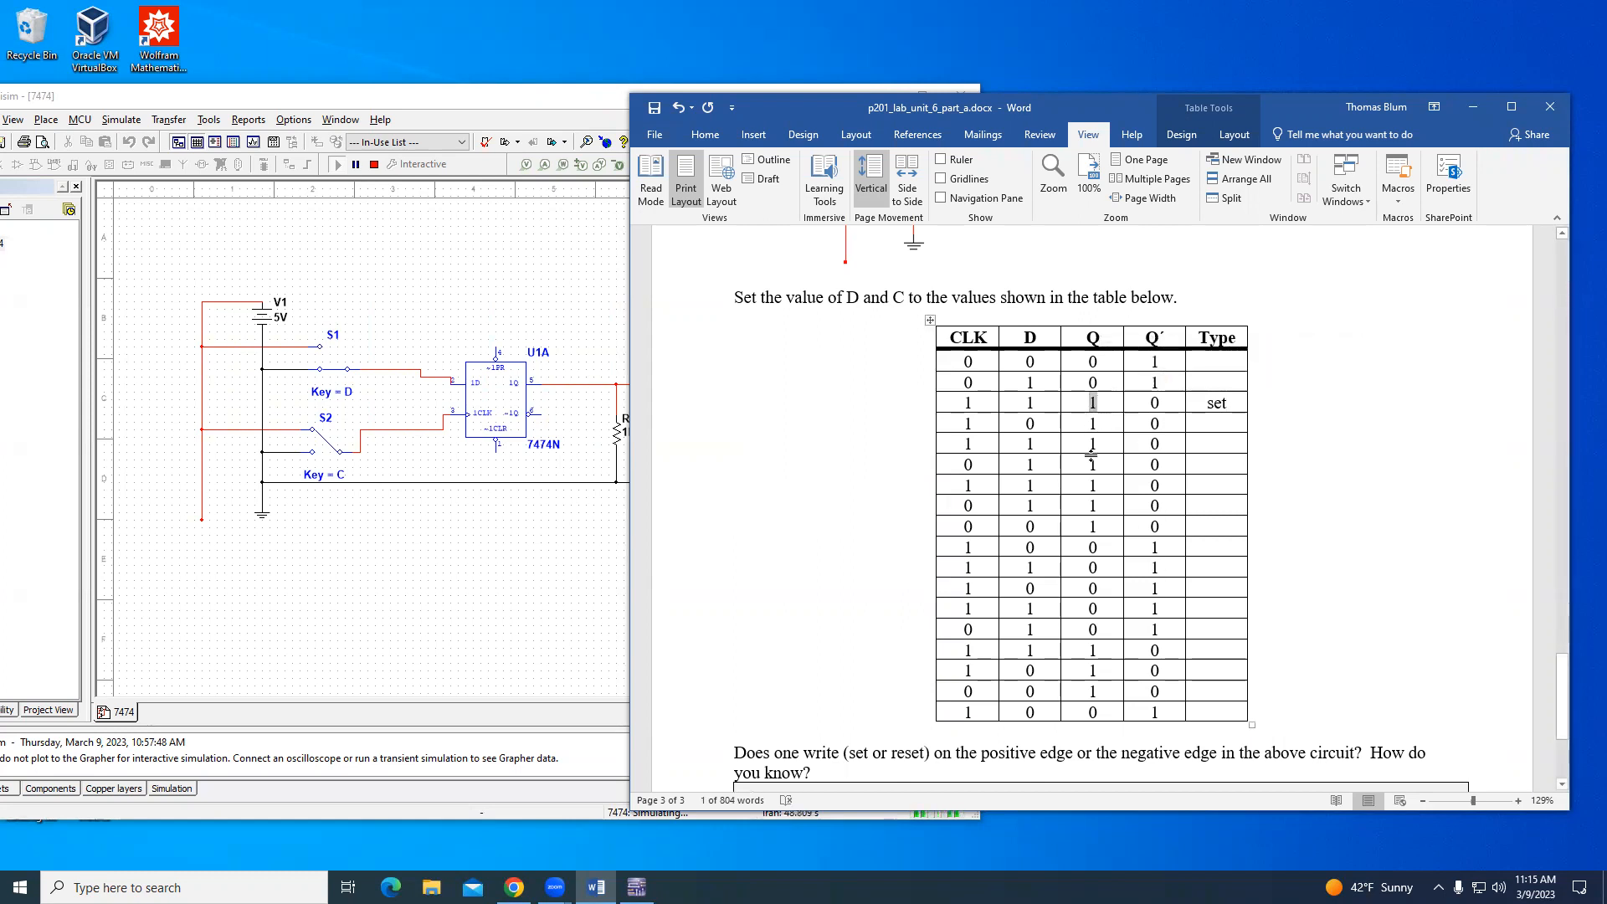
{"action": "left_click_drag", "start_coordinate": [1087, 547], "coordinate": [1096, 546]}
{"action": "left_click", "coordinate": [1210, 548]}
{"action": "type", "text": "reset"}
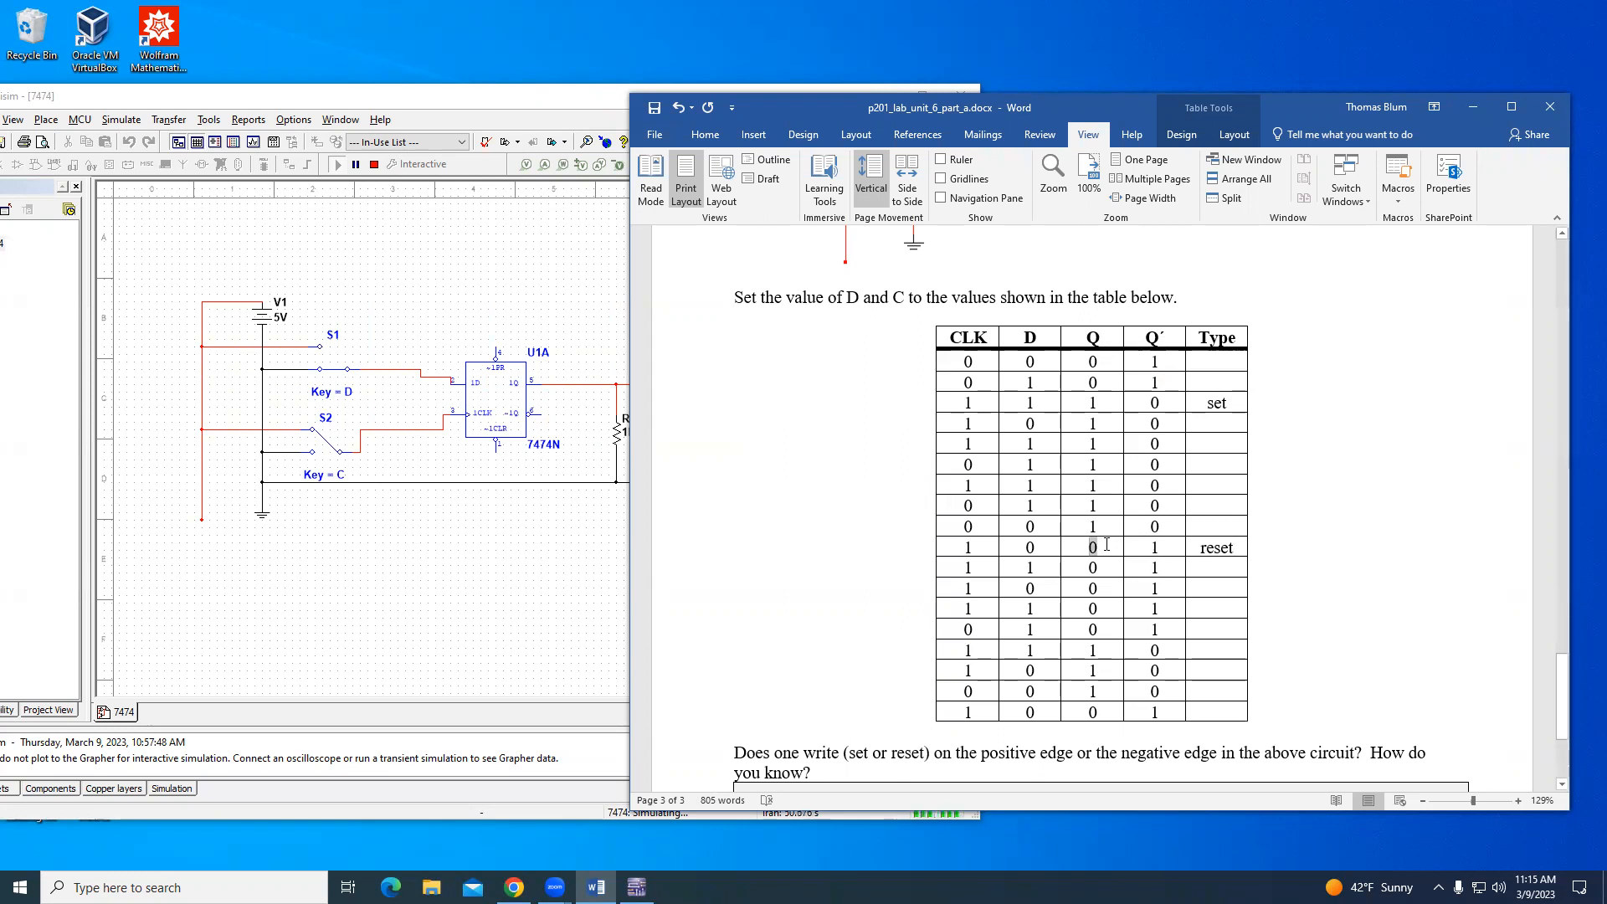
- Enter "set" as the Type of the fifteenth table row and "reset" as the Type of the last row
{"action": "double_click", "coordinate": [1092, 649]}
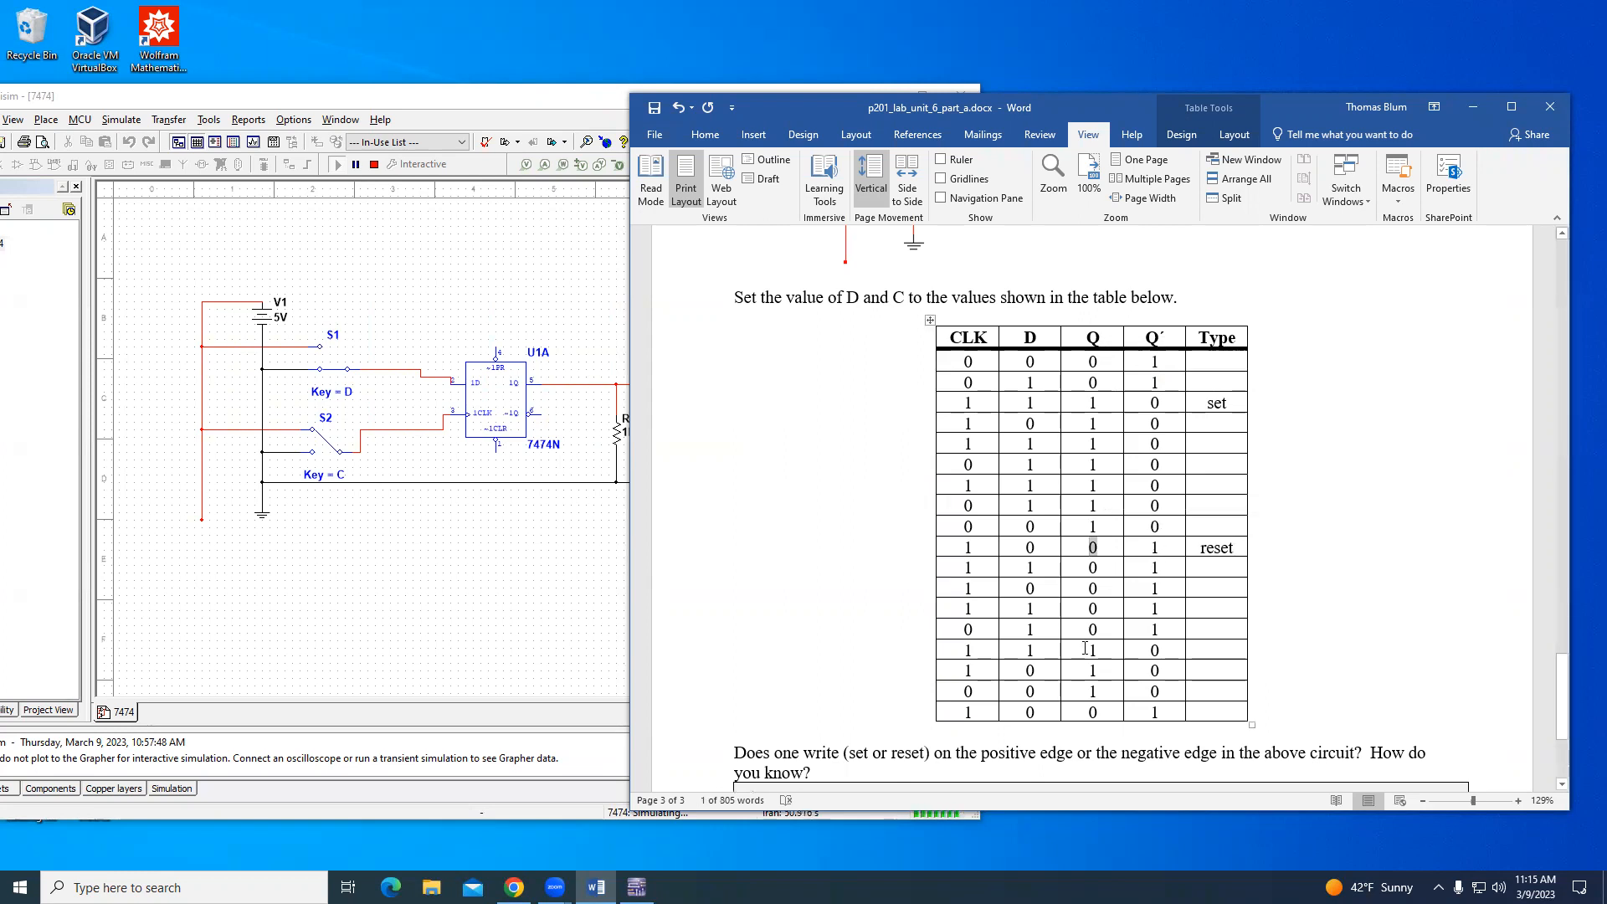
{"action": "left_click", "coordinate": [1222, 651]}
{"action": "type", "text": "set"}
{"action": "left_click", "coordinate": [1096, 711]}
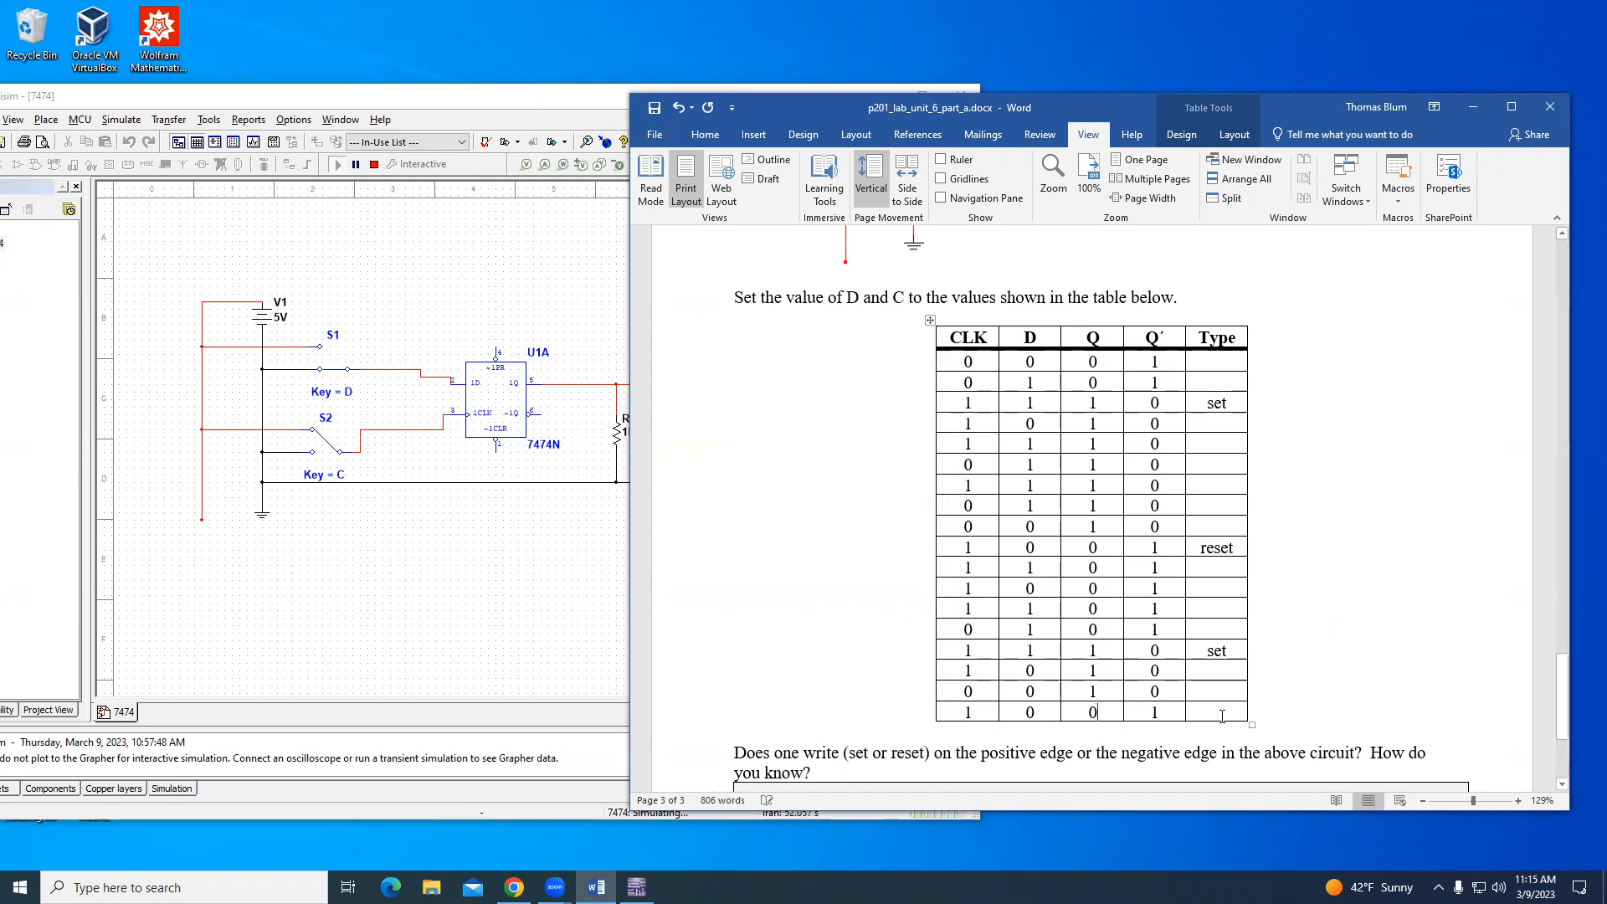
{"action": "left_click", "coordinate": [1215, 711]}
{"action": "type", "text": "reset"}
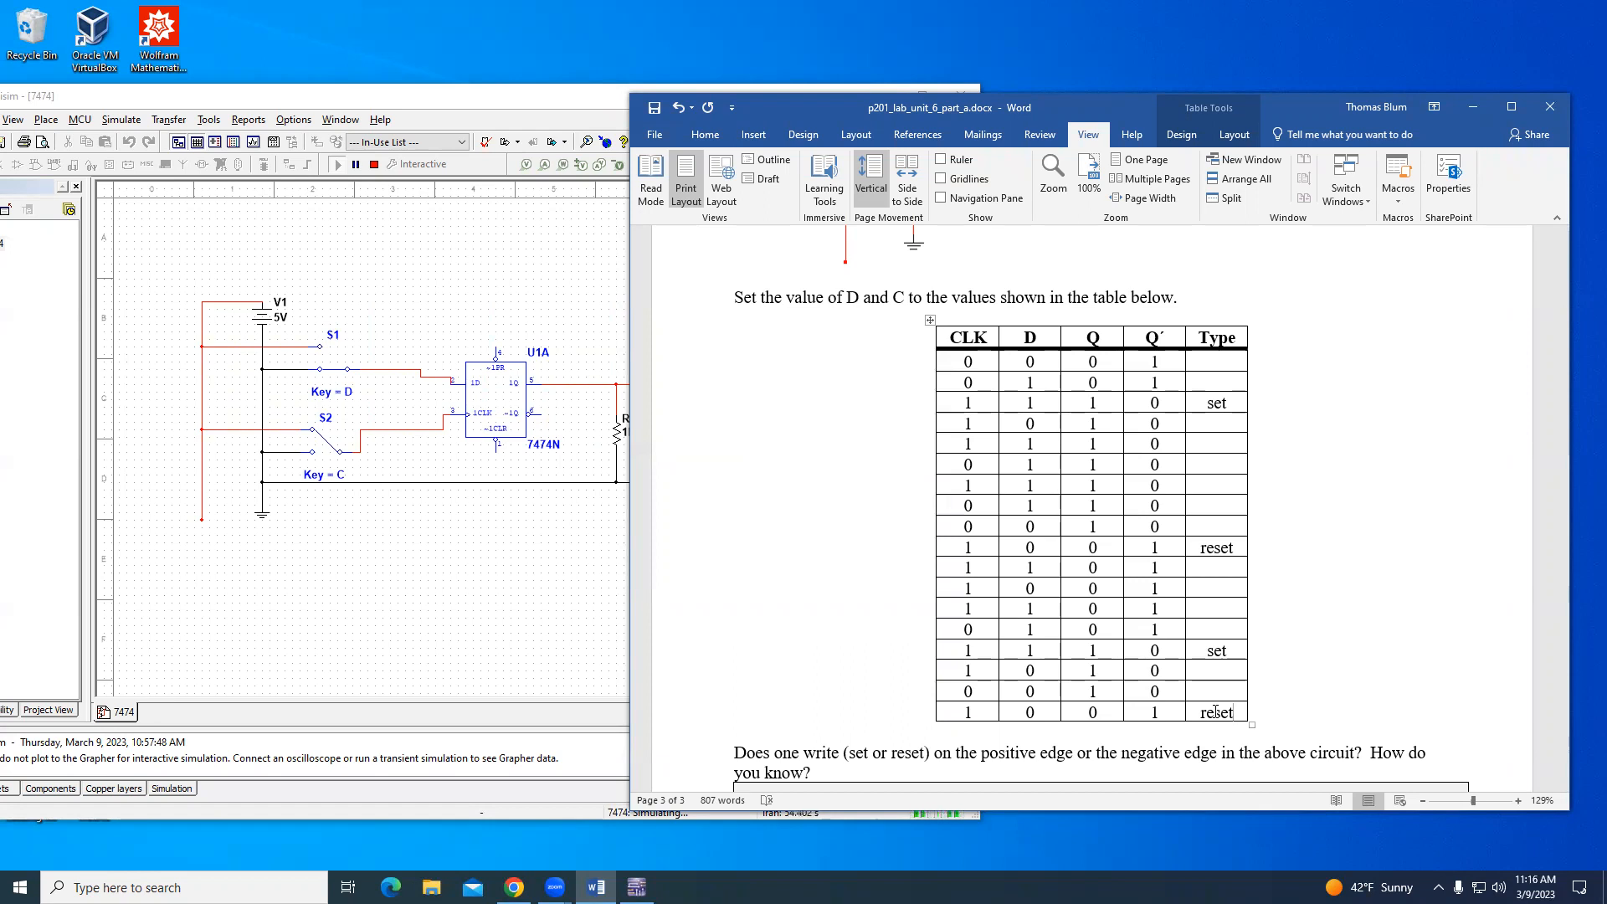
{"action": "left_click_drag", "start_coordinate": [959, 401], "coordinate": [972, 403]}
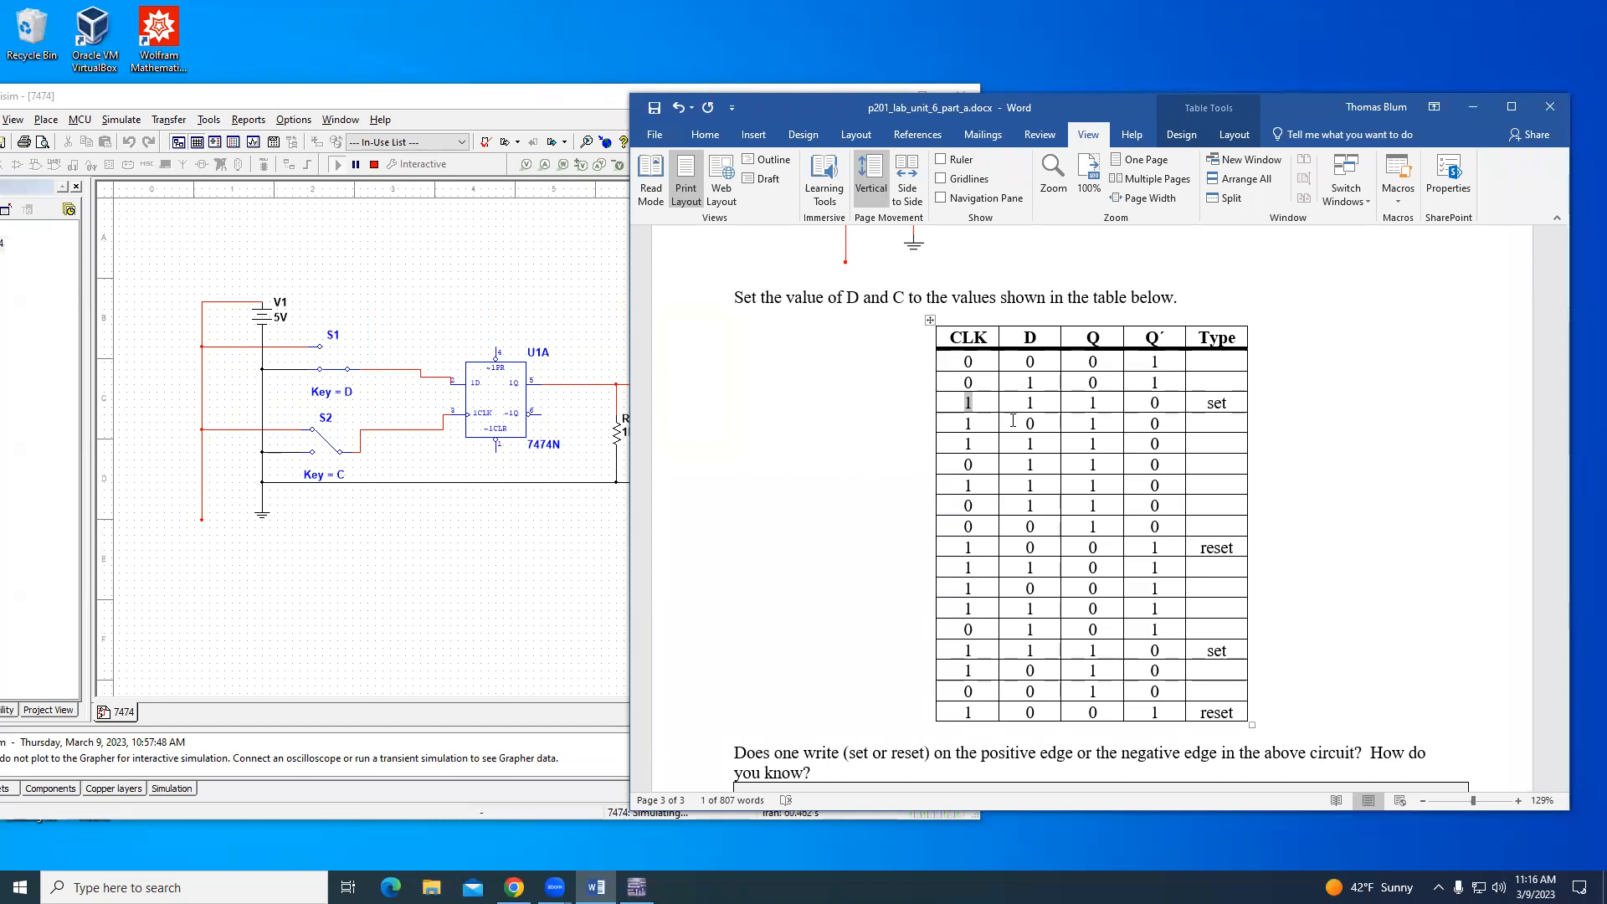
{"action": "left_click_drag", "start_coordinate": [959, 420], "coordinate": [1082, 429]}
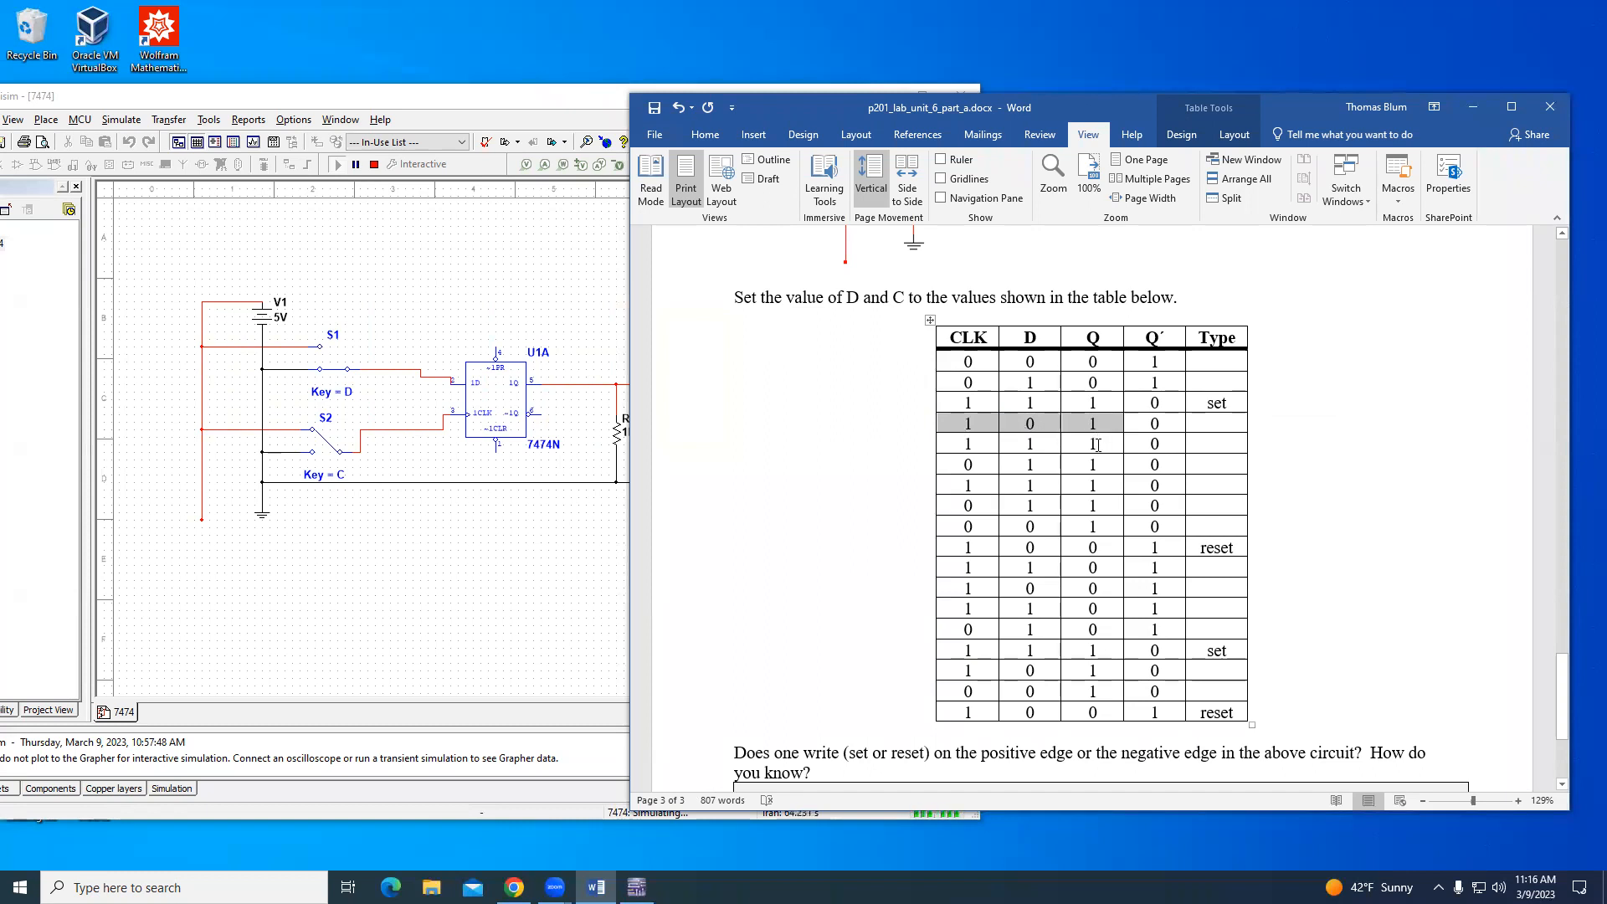
- Shade the whole third table row, the first "set" row, light orange
{"action": "left_click_drag", "start_coordinate": [1113, 400], "coordinate": [1230, 403]}
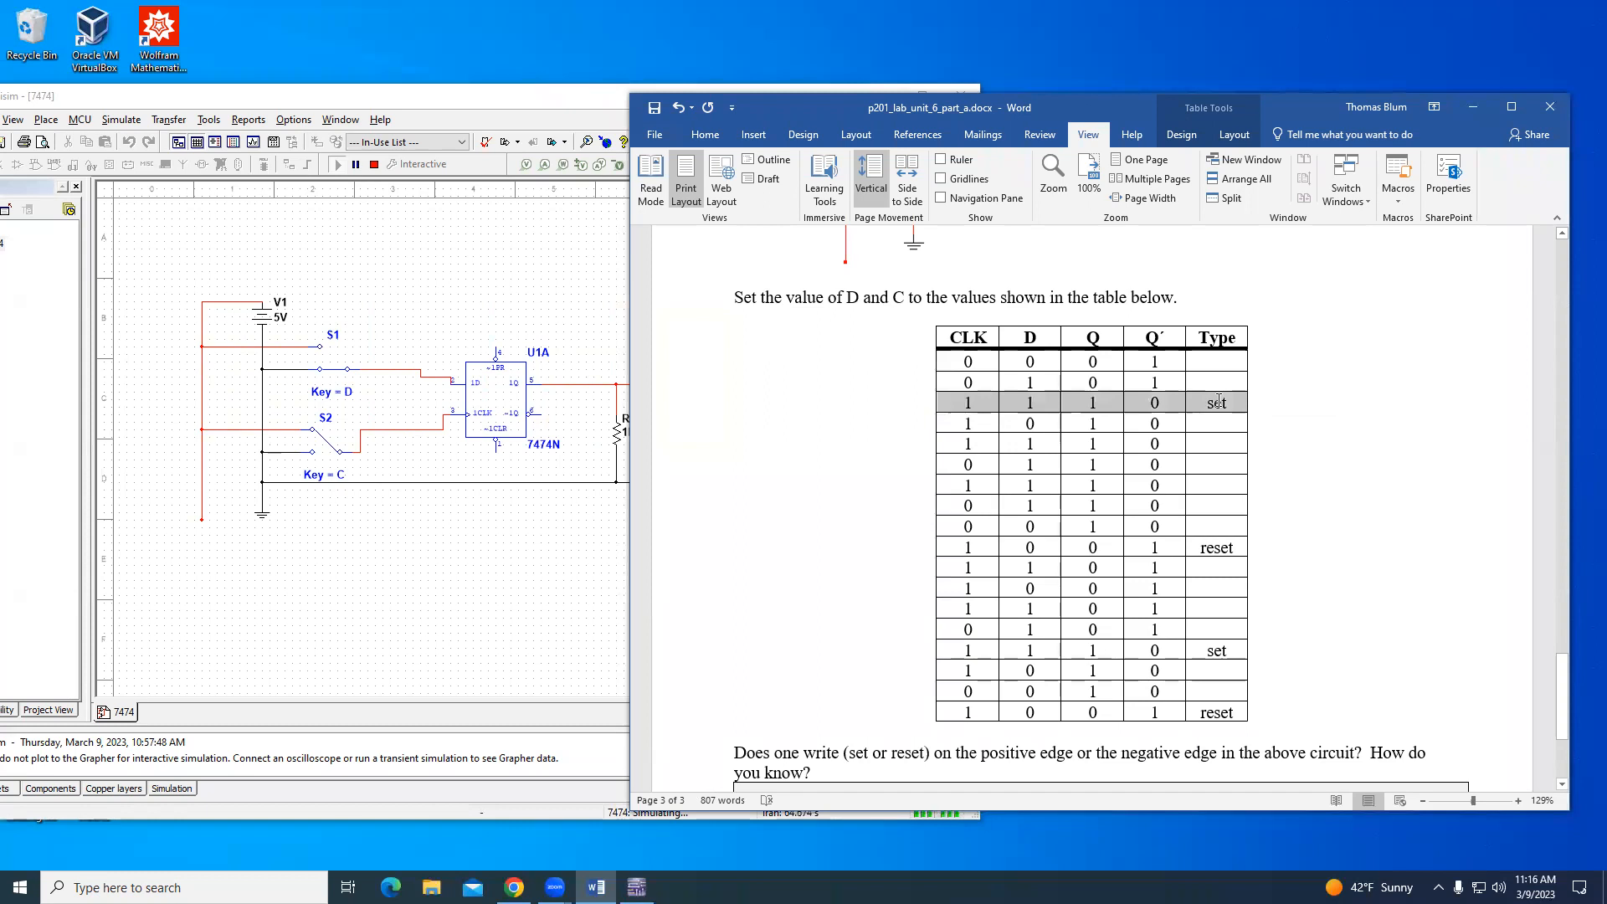
{"action": "left_click", "coordinate": [705, 134]}
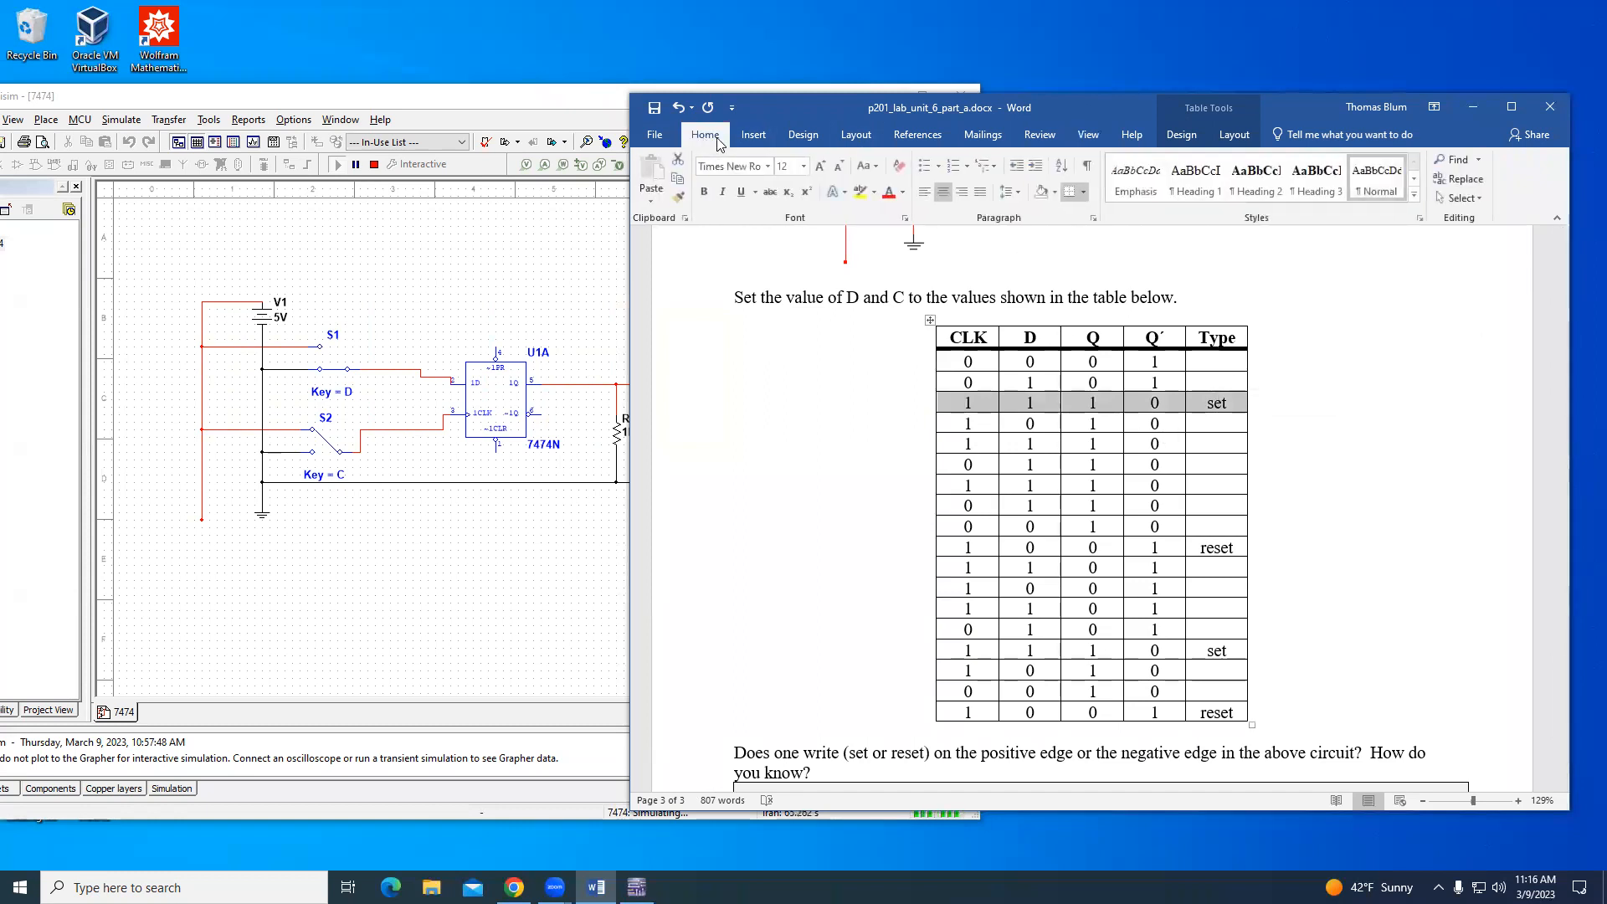
{"action": "left_click", "coordinate": [1054, 194]}
{"action": "left_click", "coordinate": [1114, 264]}
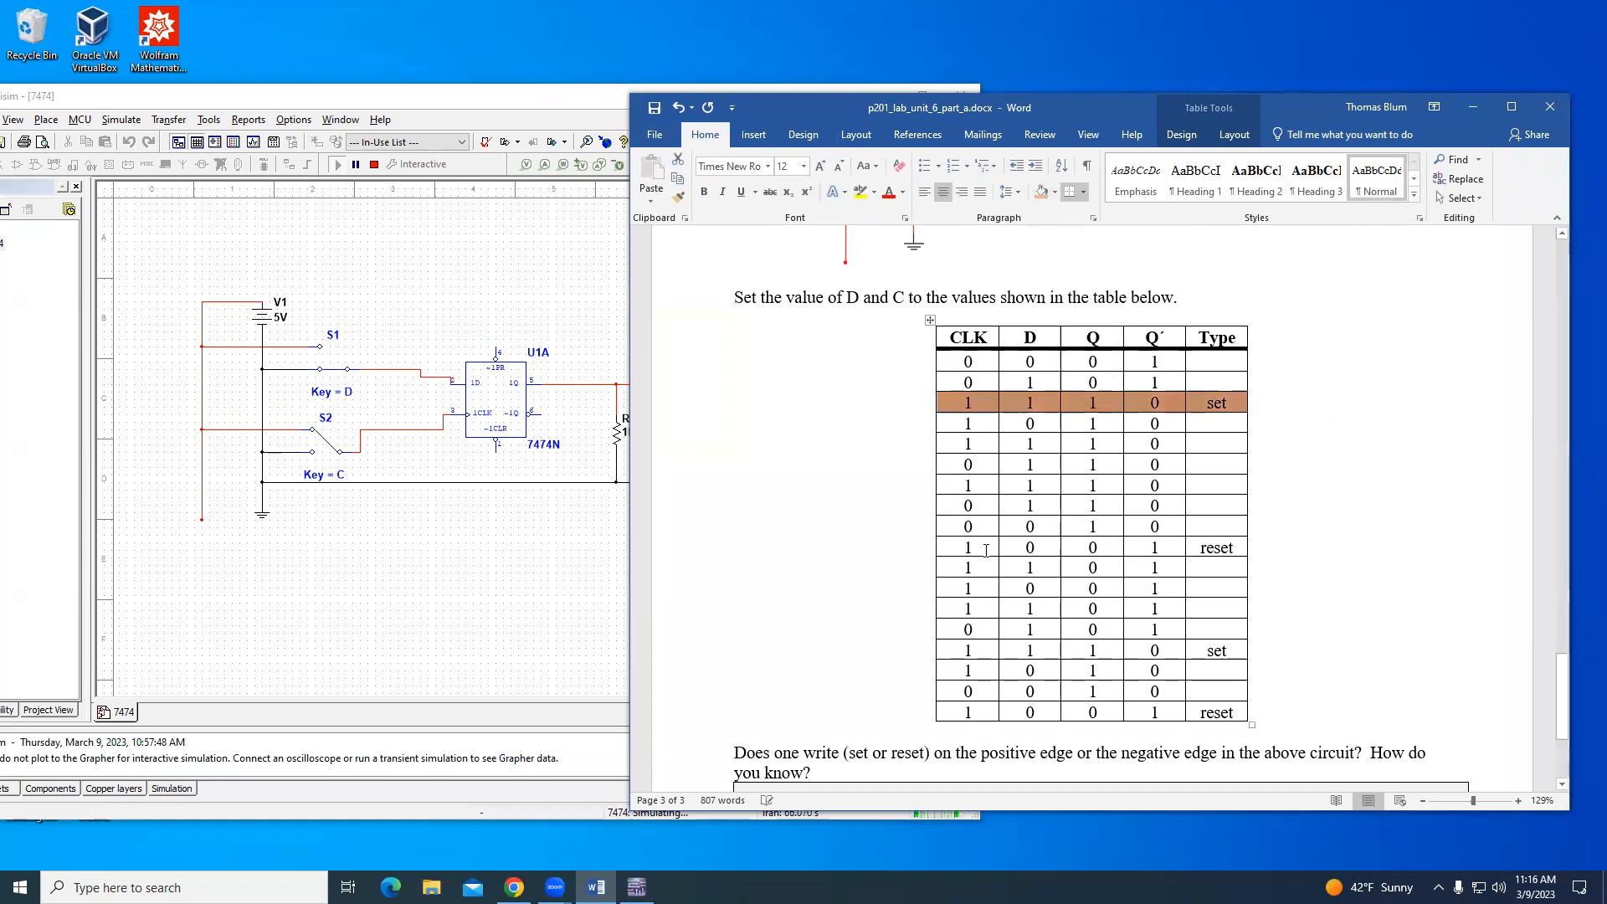
- Apply the same light orange shading to both "reset" rows and the second "set" row of the table
{"action": "left_click_drag", "start_coordinate": [961, 547], "coordinate": [1215, 548]}
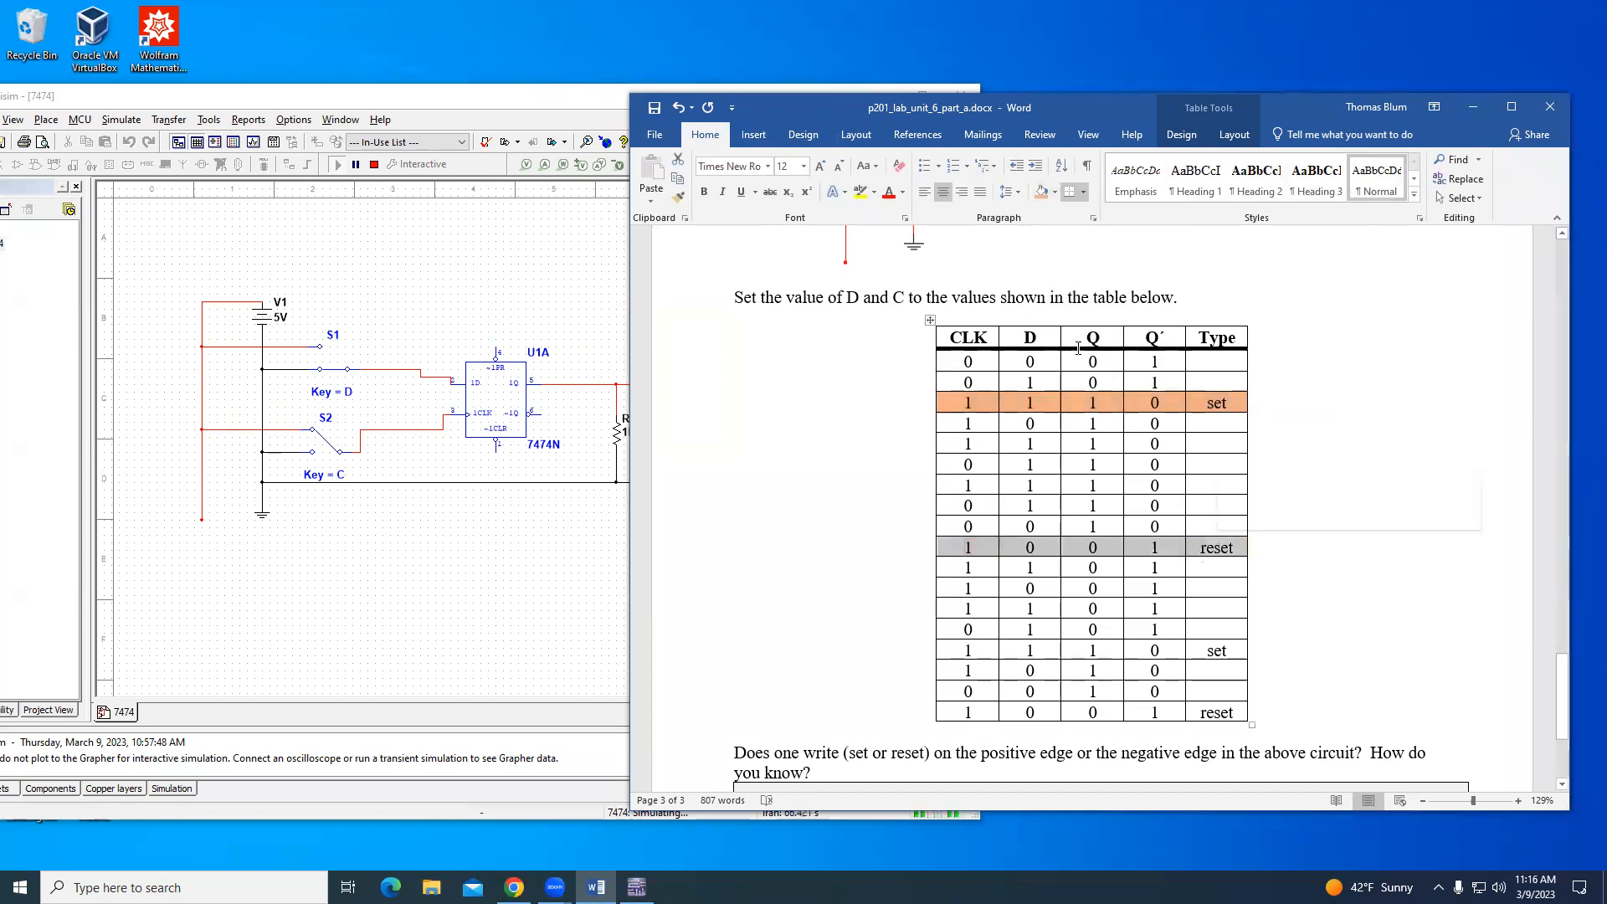
{"action": "left_click", "coordinate": [1040, 192]}
{"action": "left_click_drag", "start_coordinate": [962, 650], "coordinate": [1217, 646]}
{"action": "left_click", "coordinate": [1040, 192]}
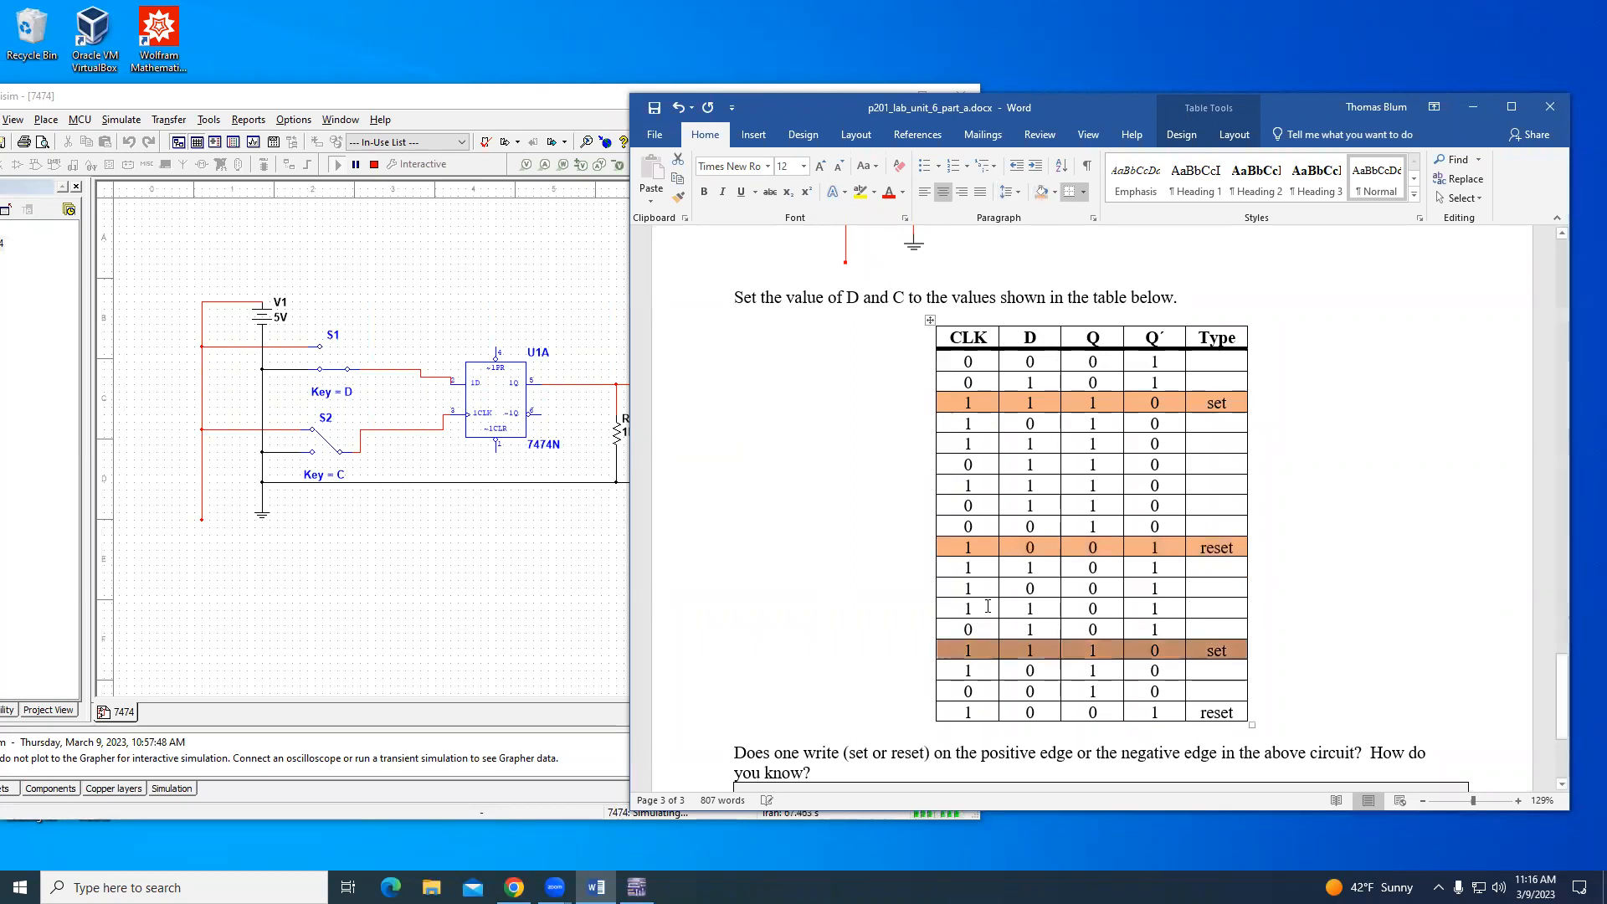
{"action": "left_click_drag", "start_coordinate": [955, 713], "coordinate": [1218, 712]}
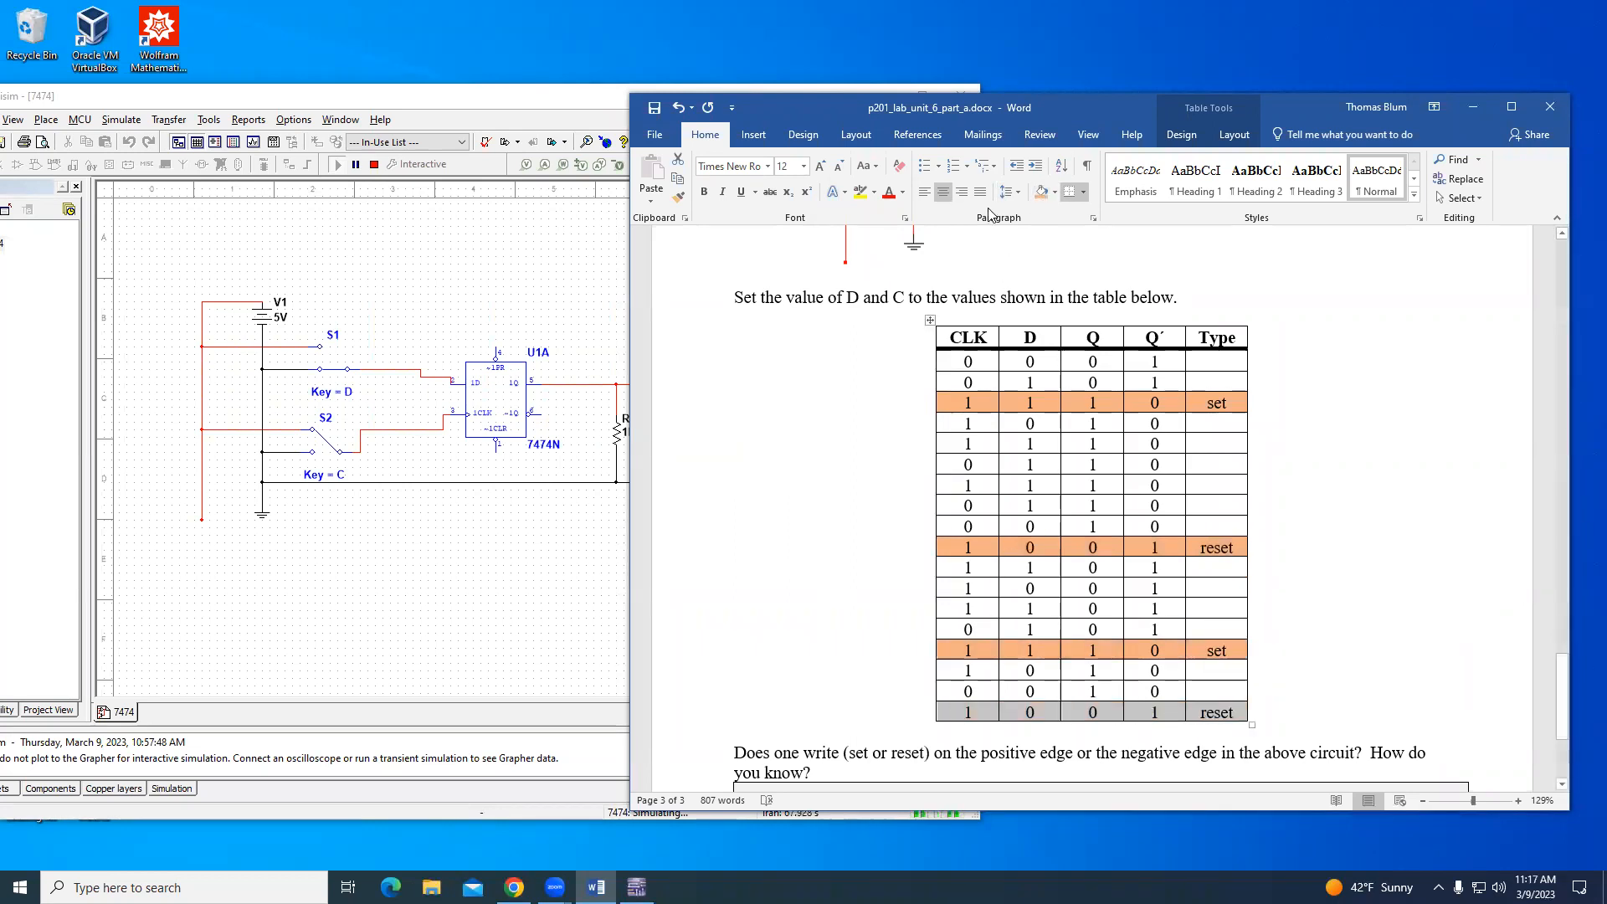
{"action": "left_click", "coordinate": [1040, 196]}
- Switch to Multisim, stop the running 7474 simulation and return to the Word report
{"action": "left_click", "coordinate": [563, 287]}
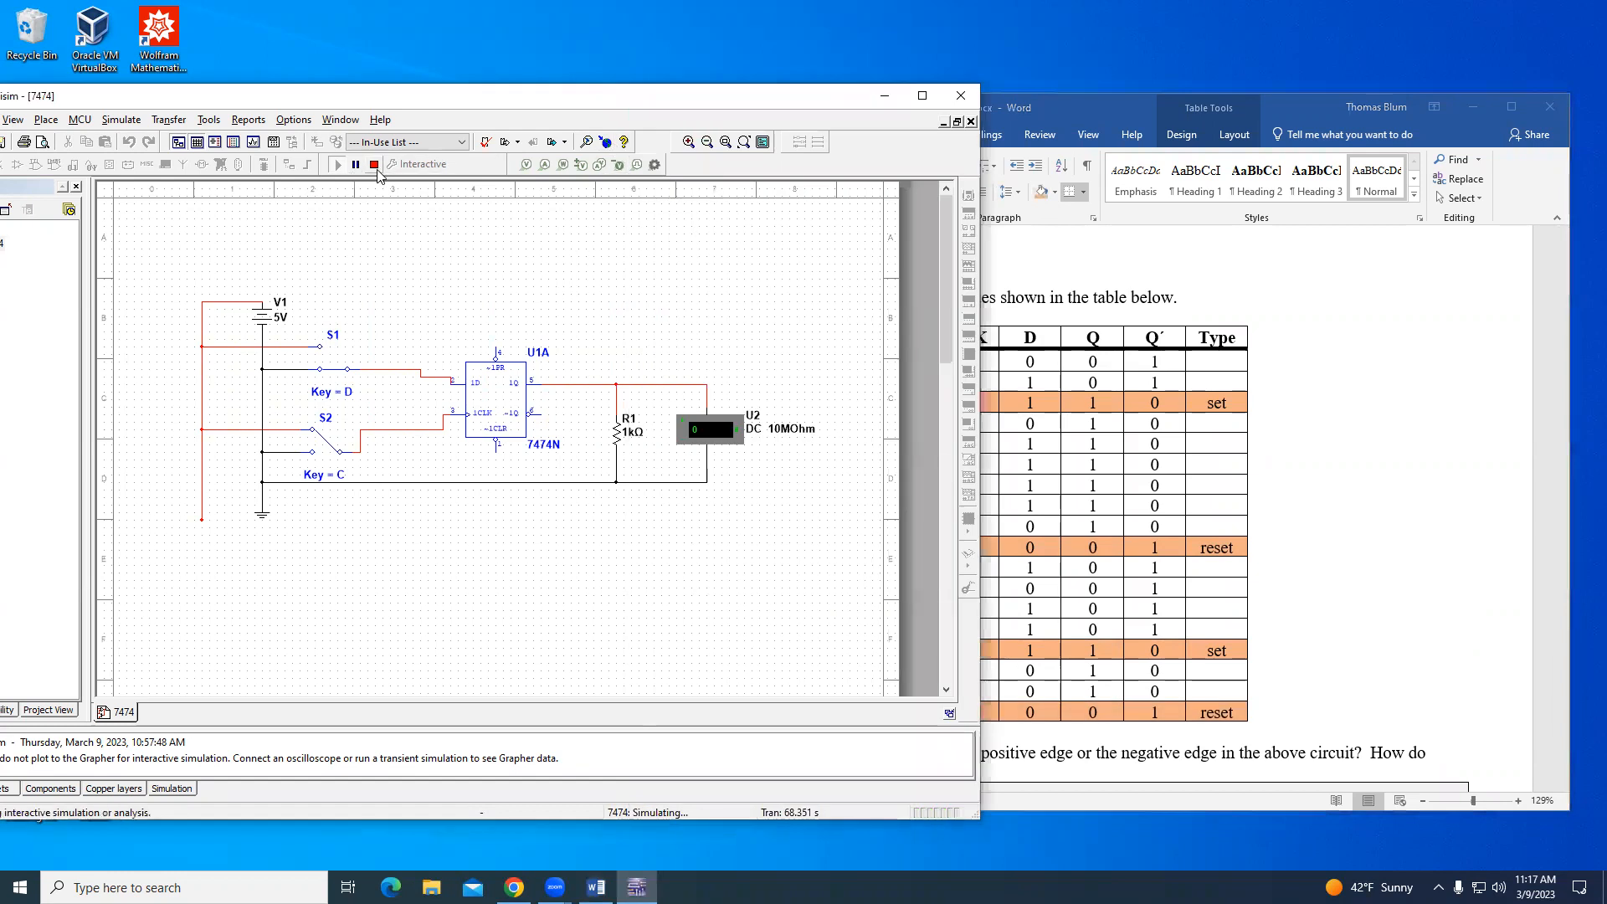
{"action": "left_click", "coordinate": [1288, 114]}
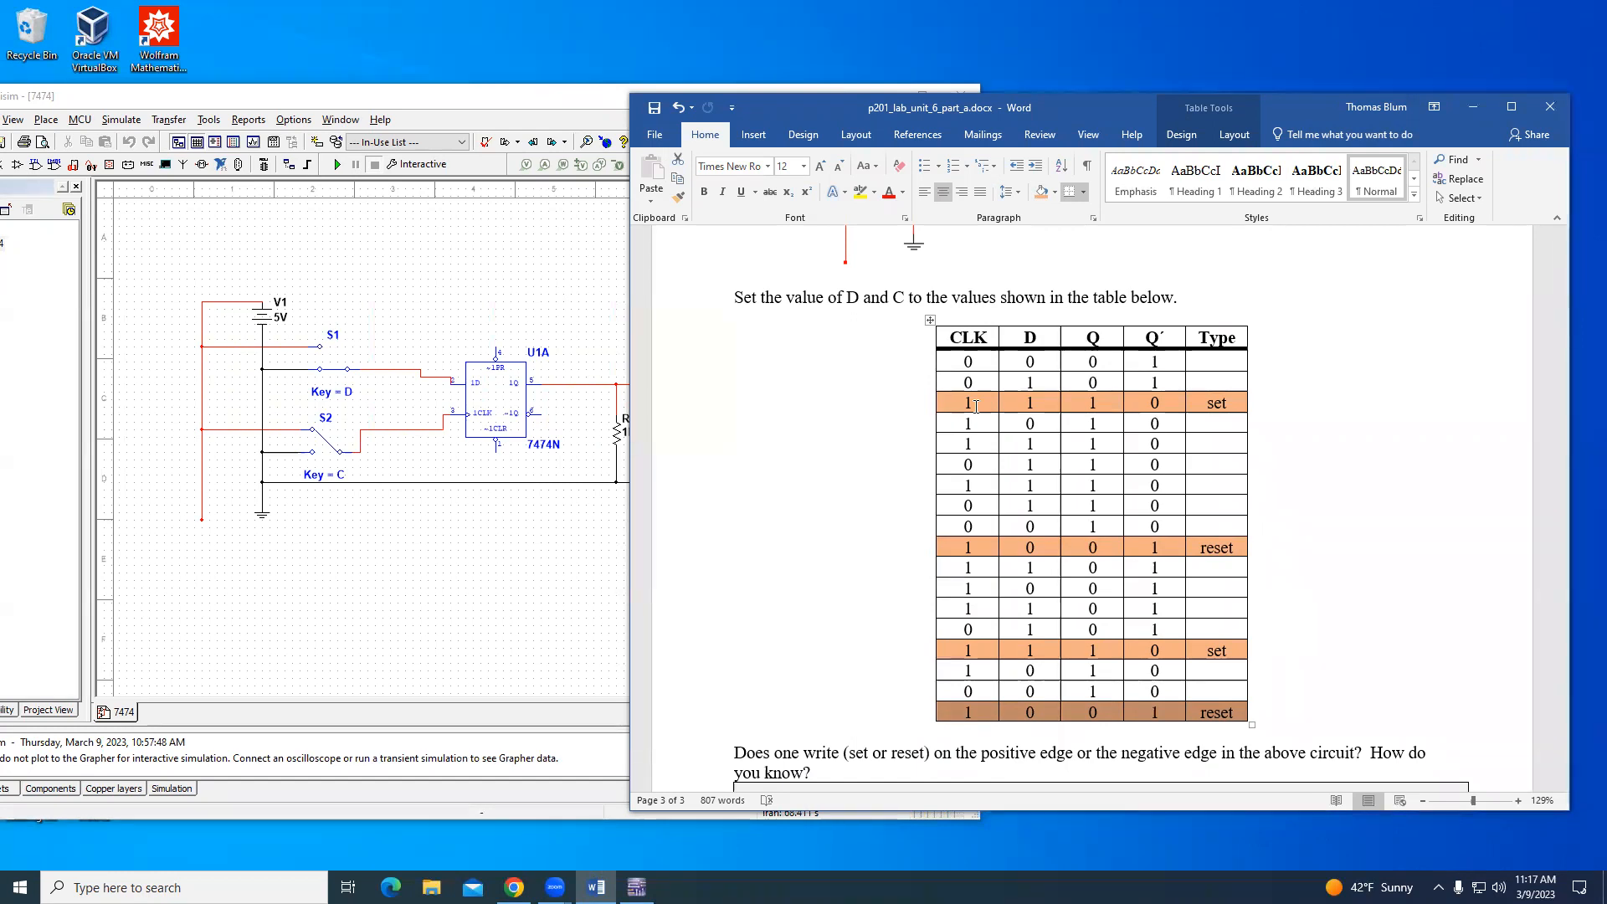
{"action": "left_click_drag", "start_coordinate": [967, 380], "coordinate": [1109, 375]}
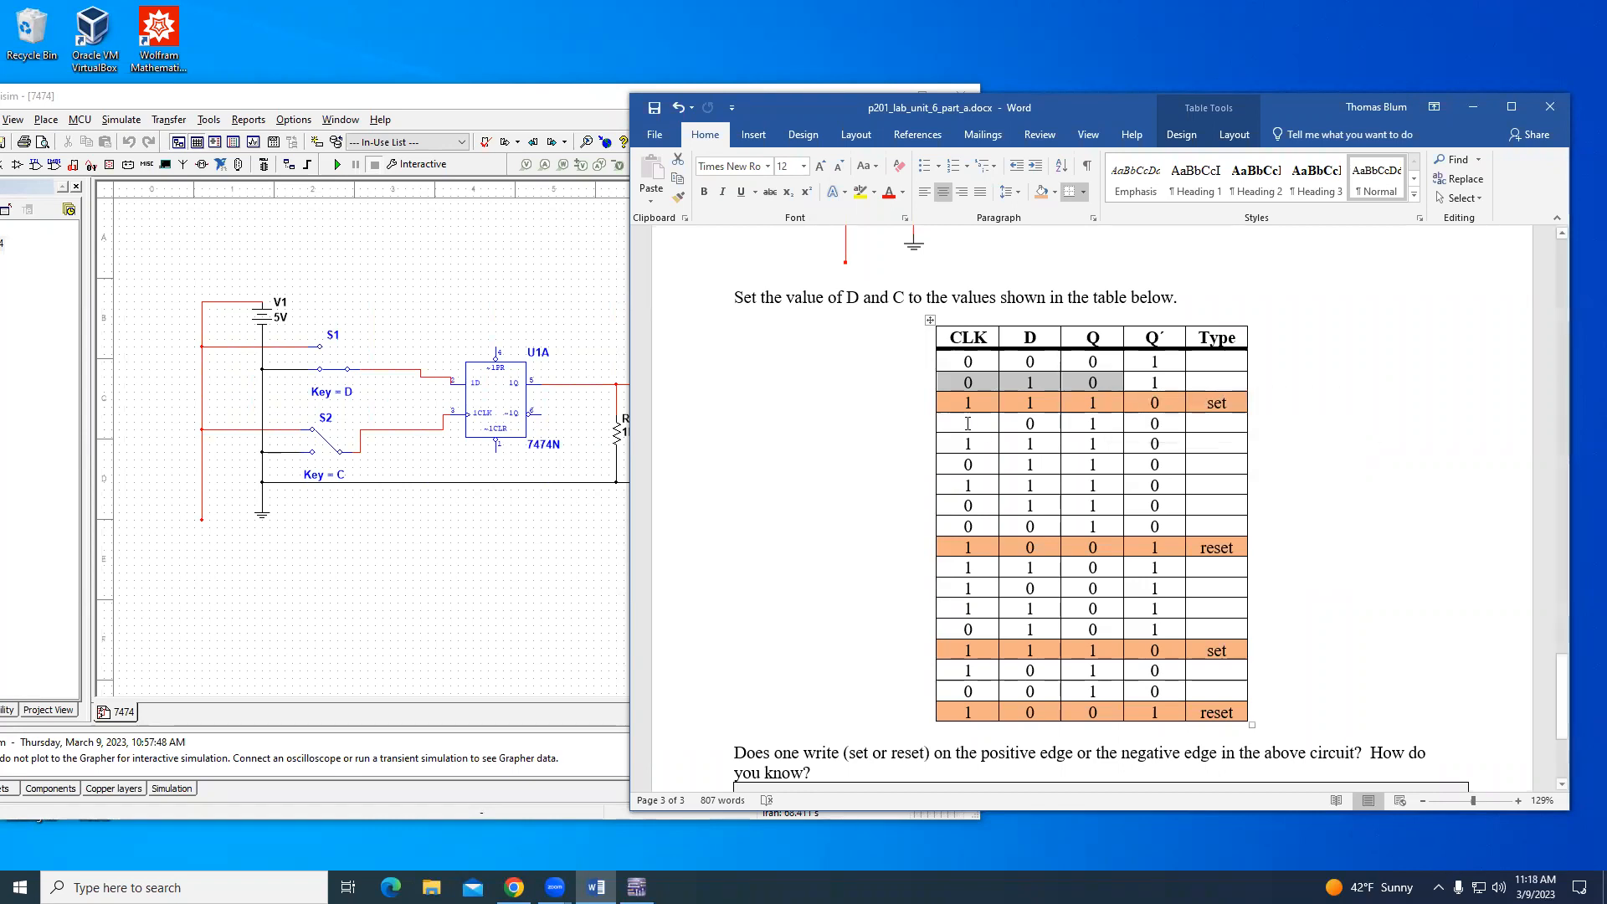
{"action": "left_click", "coordinate": [981, 381]}
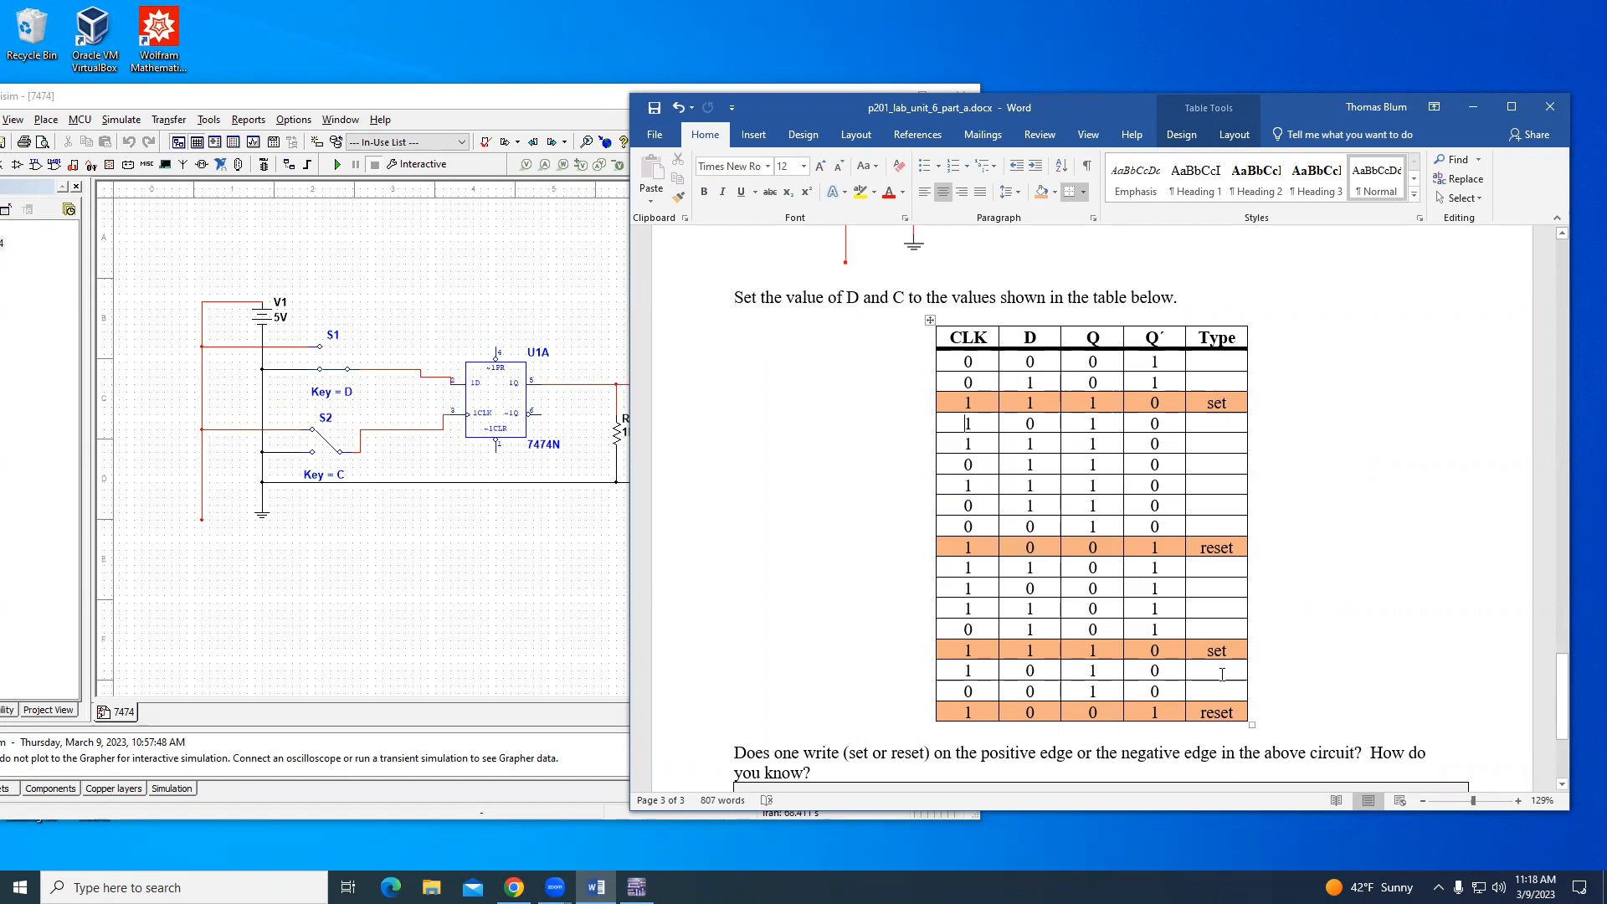
- Examine the CLK transitions before the set and reset rows, and the D and Q values of the fourteenth row
{"action": "left_click_drag", "start_coordinate": [983, 386], "coordinate": [986, 399]}
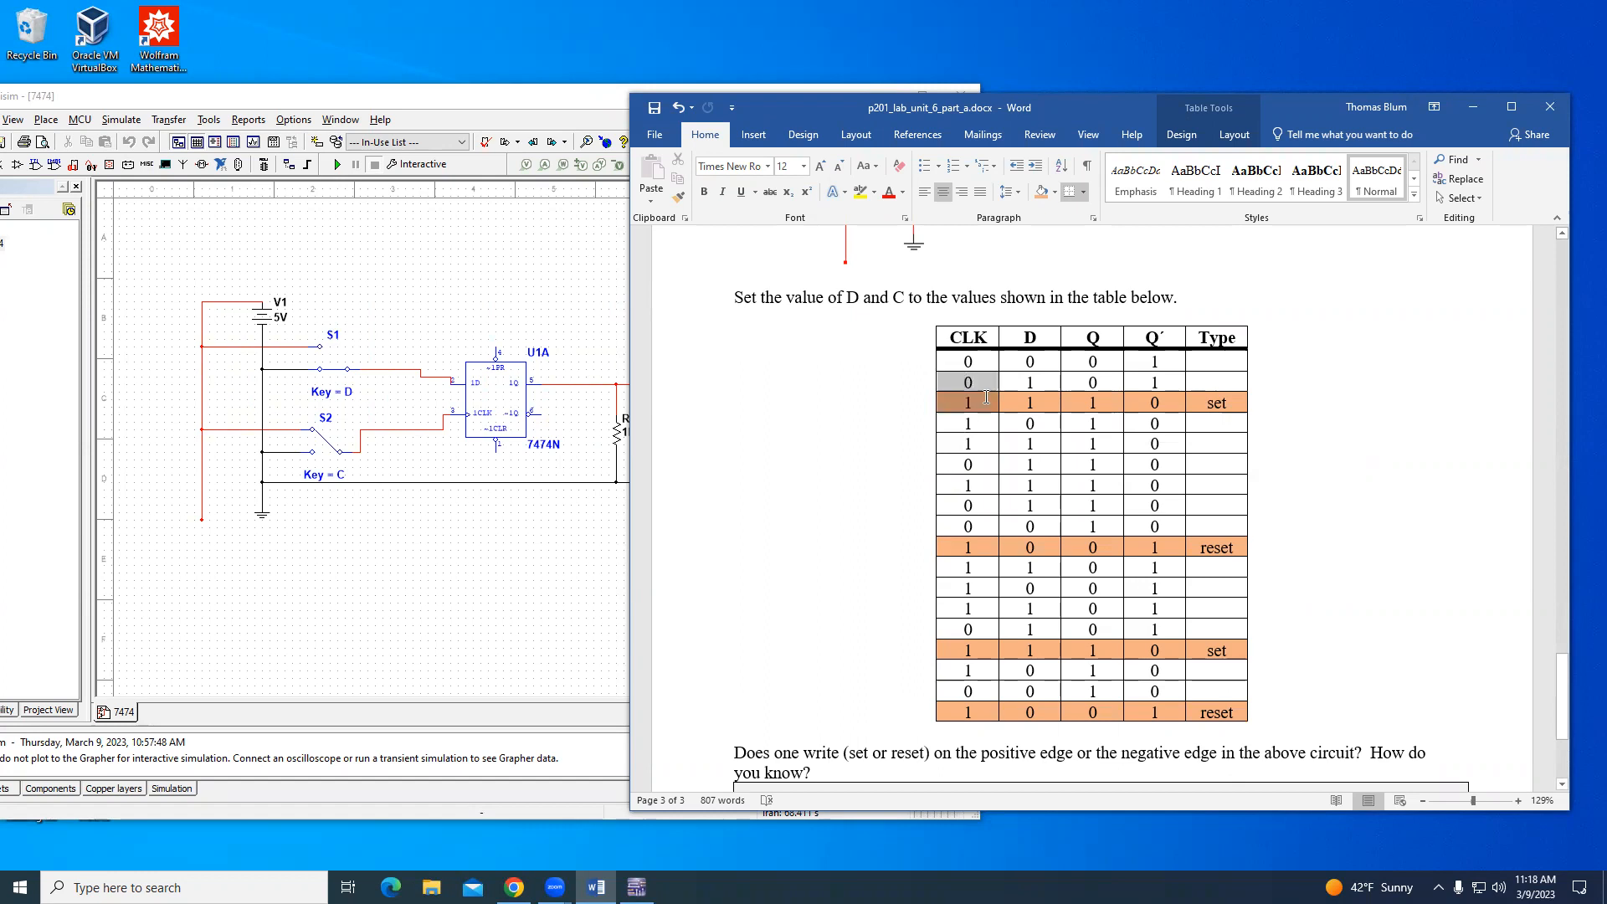
{"action": "left_click_drag", "start_coordinate": [965, 526], "coordinate": [968, 548]}
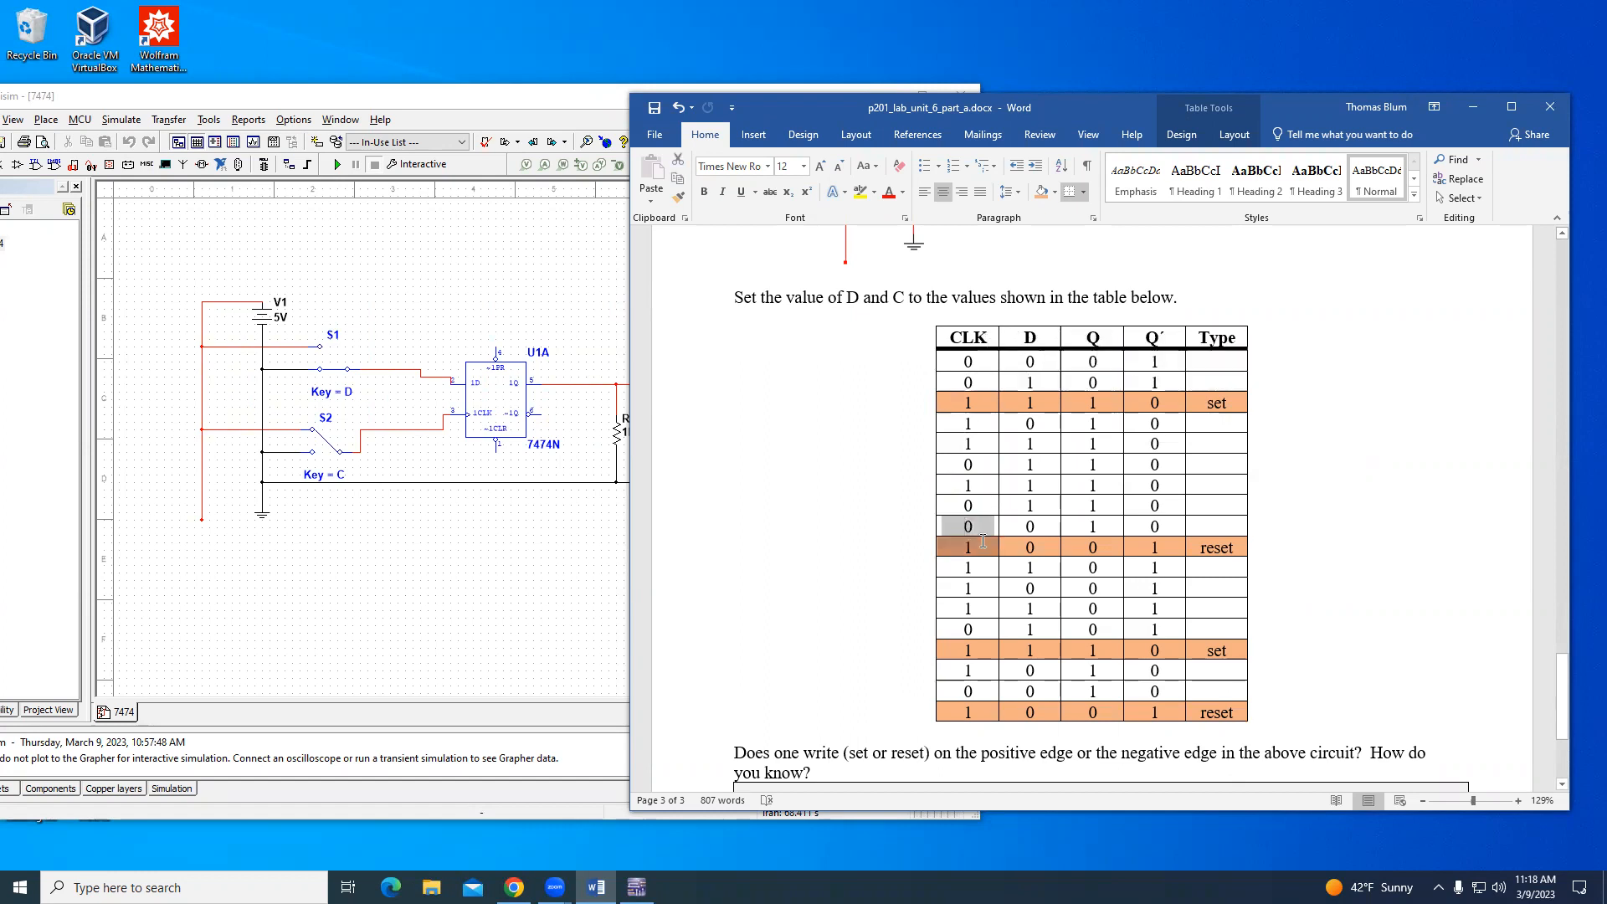
{"action": "left_click_drag", "start_coordinate": [981, 644], "coordinate": [987, 713]}
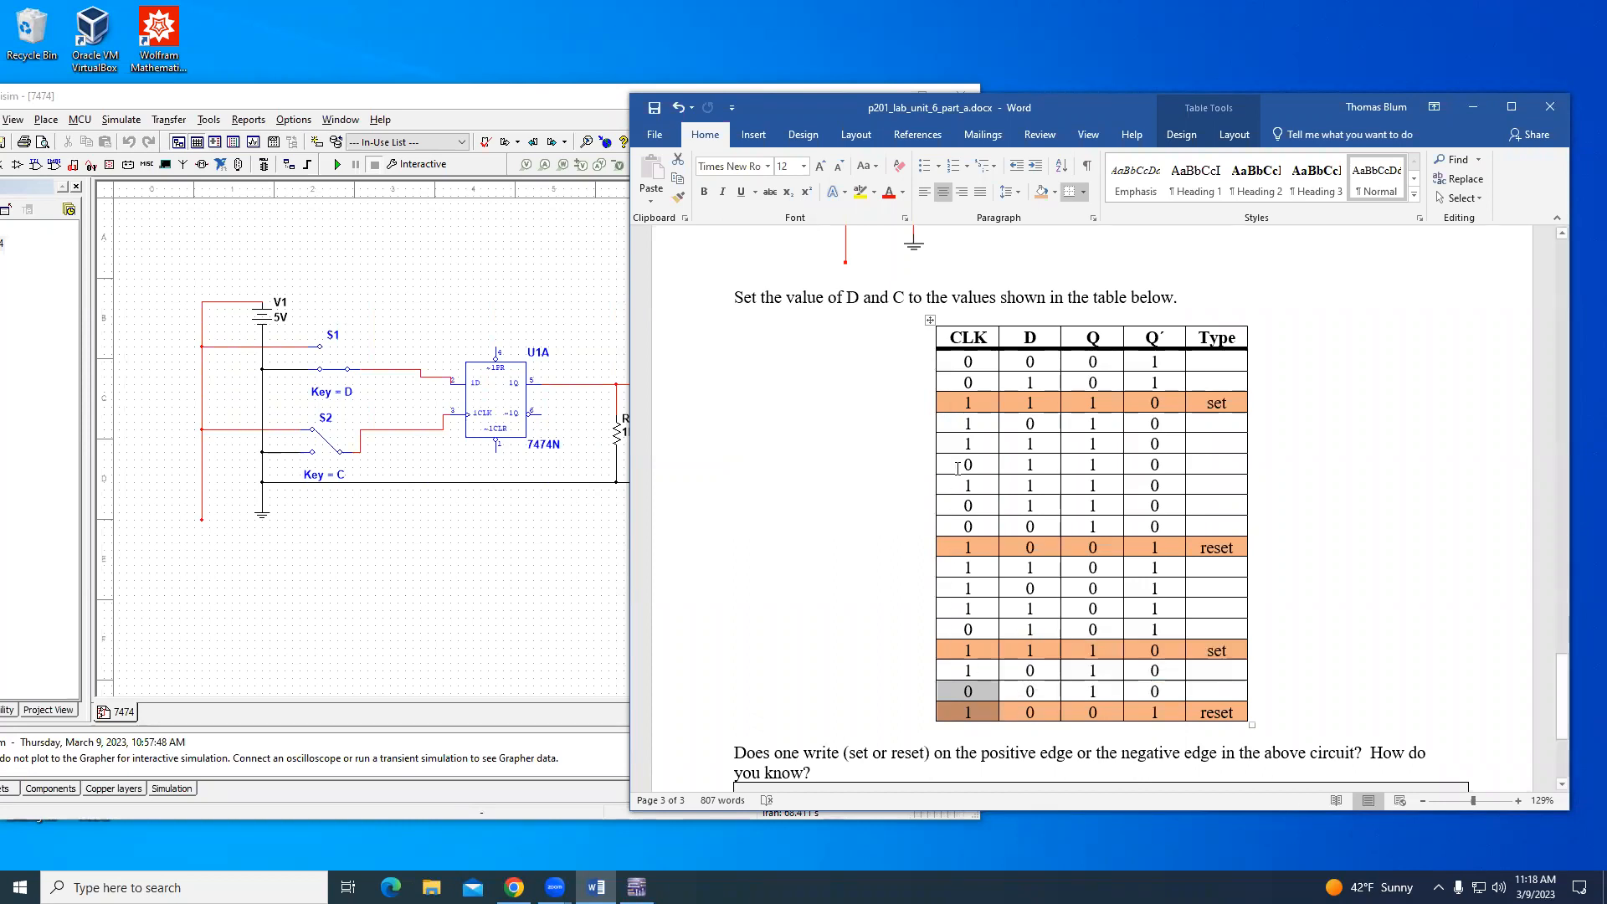
{"action": "left_click_drag", "start_coordinate": [959, 465], "coordinate": [974, 485]}
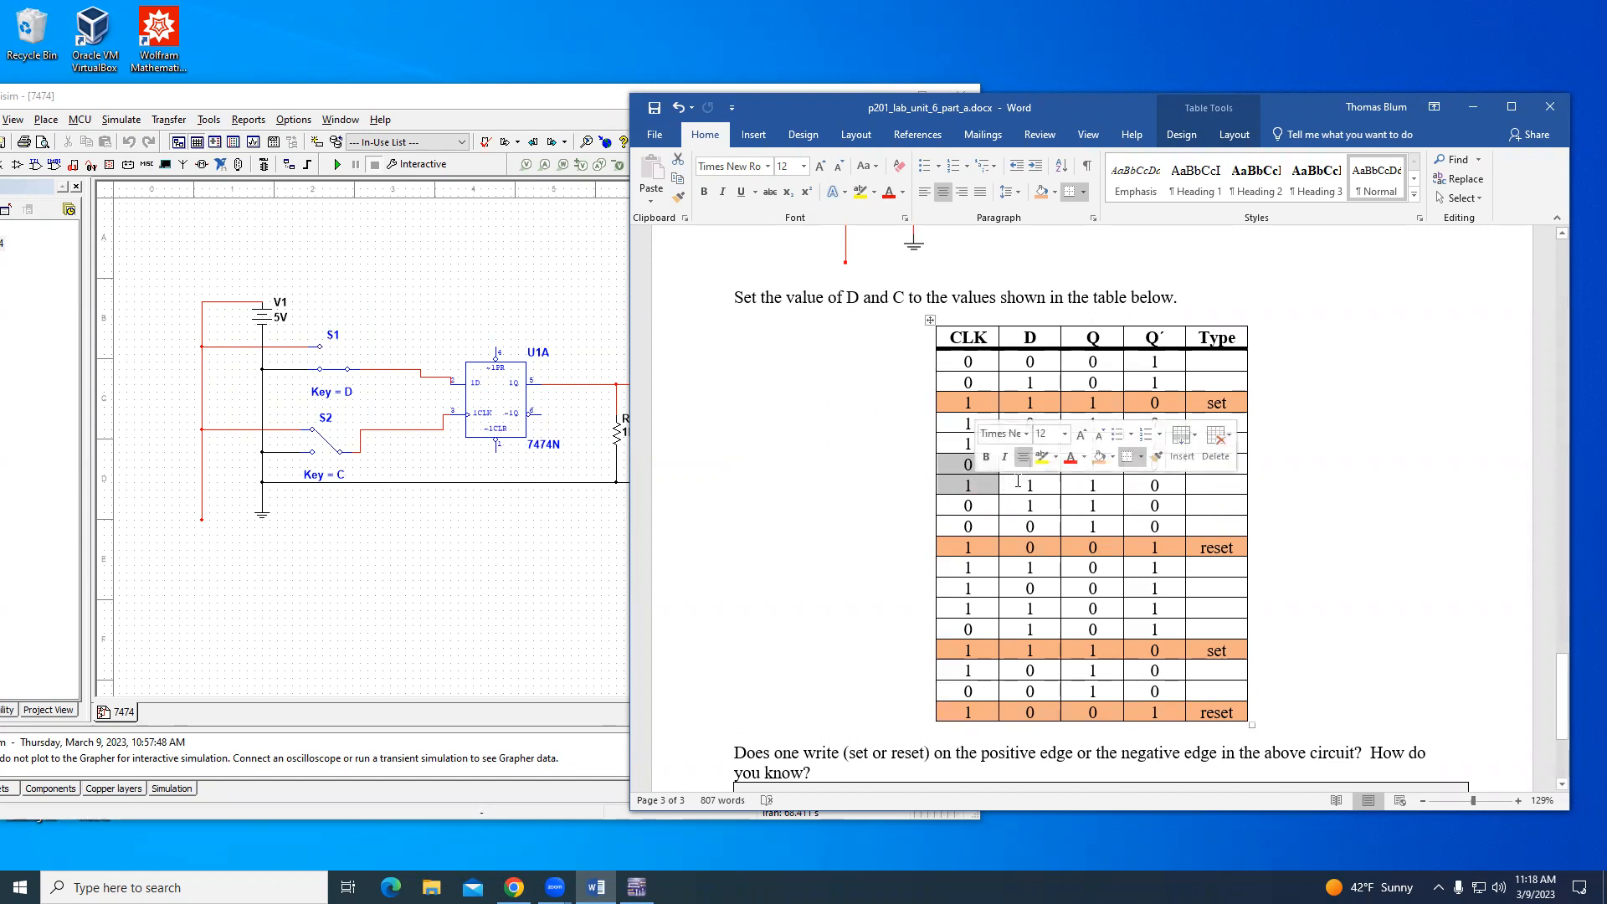
{"action": "left_click", "coordinate": [1096, 484]}
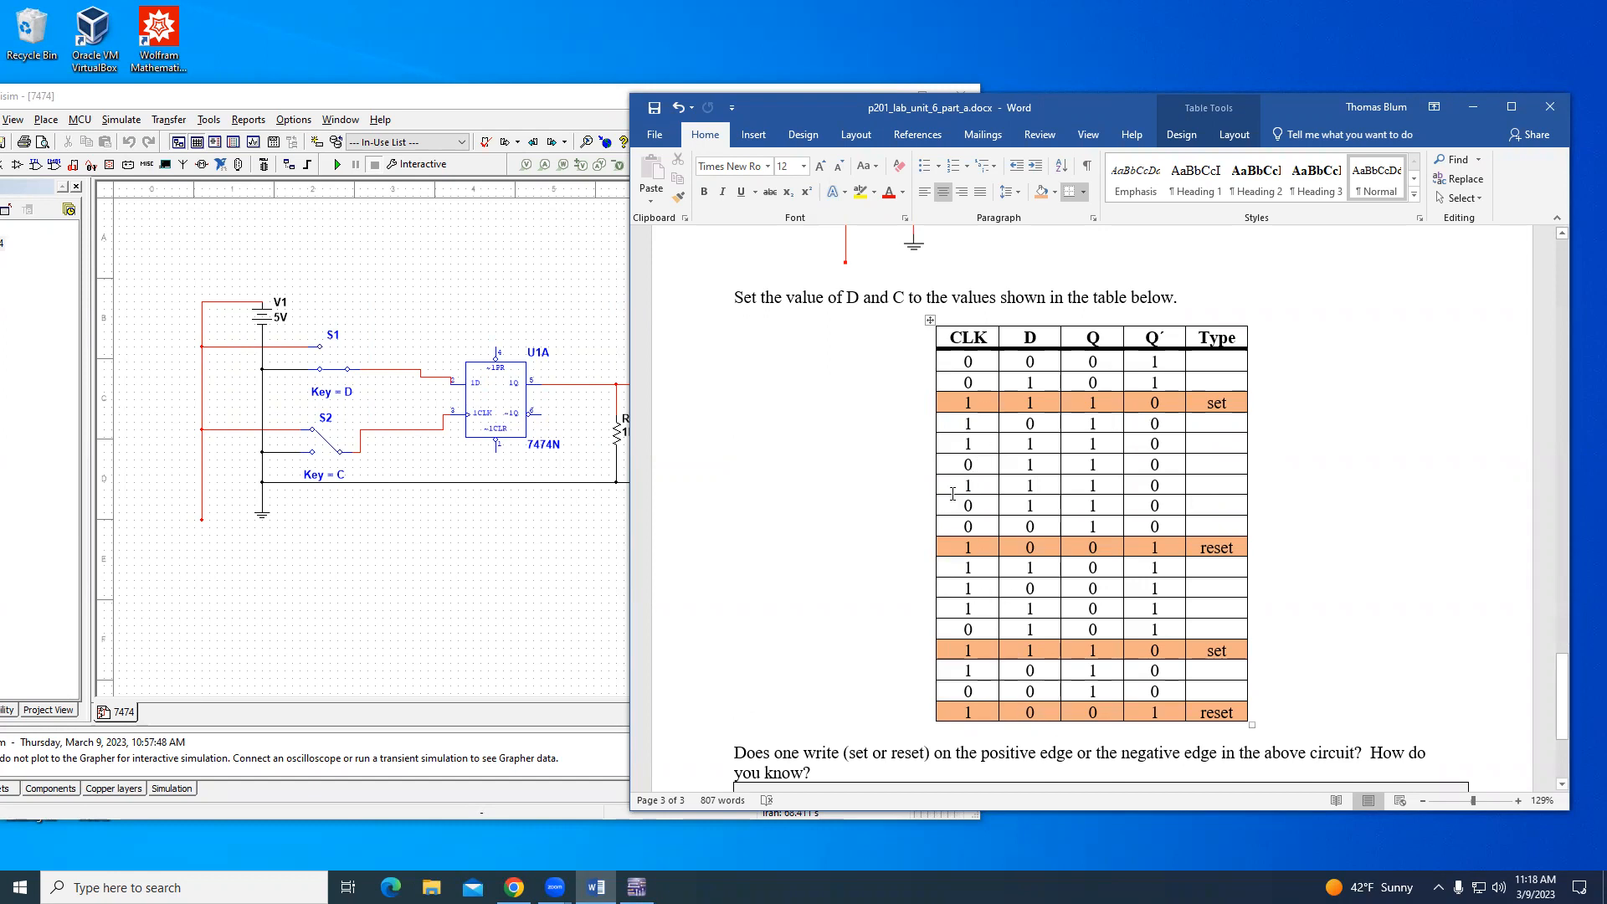
{"action": "left_click_drag", "start_coordinate": [967, 464], "coordinate": [979, 481]}
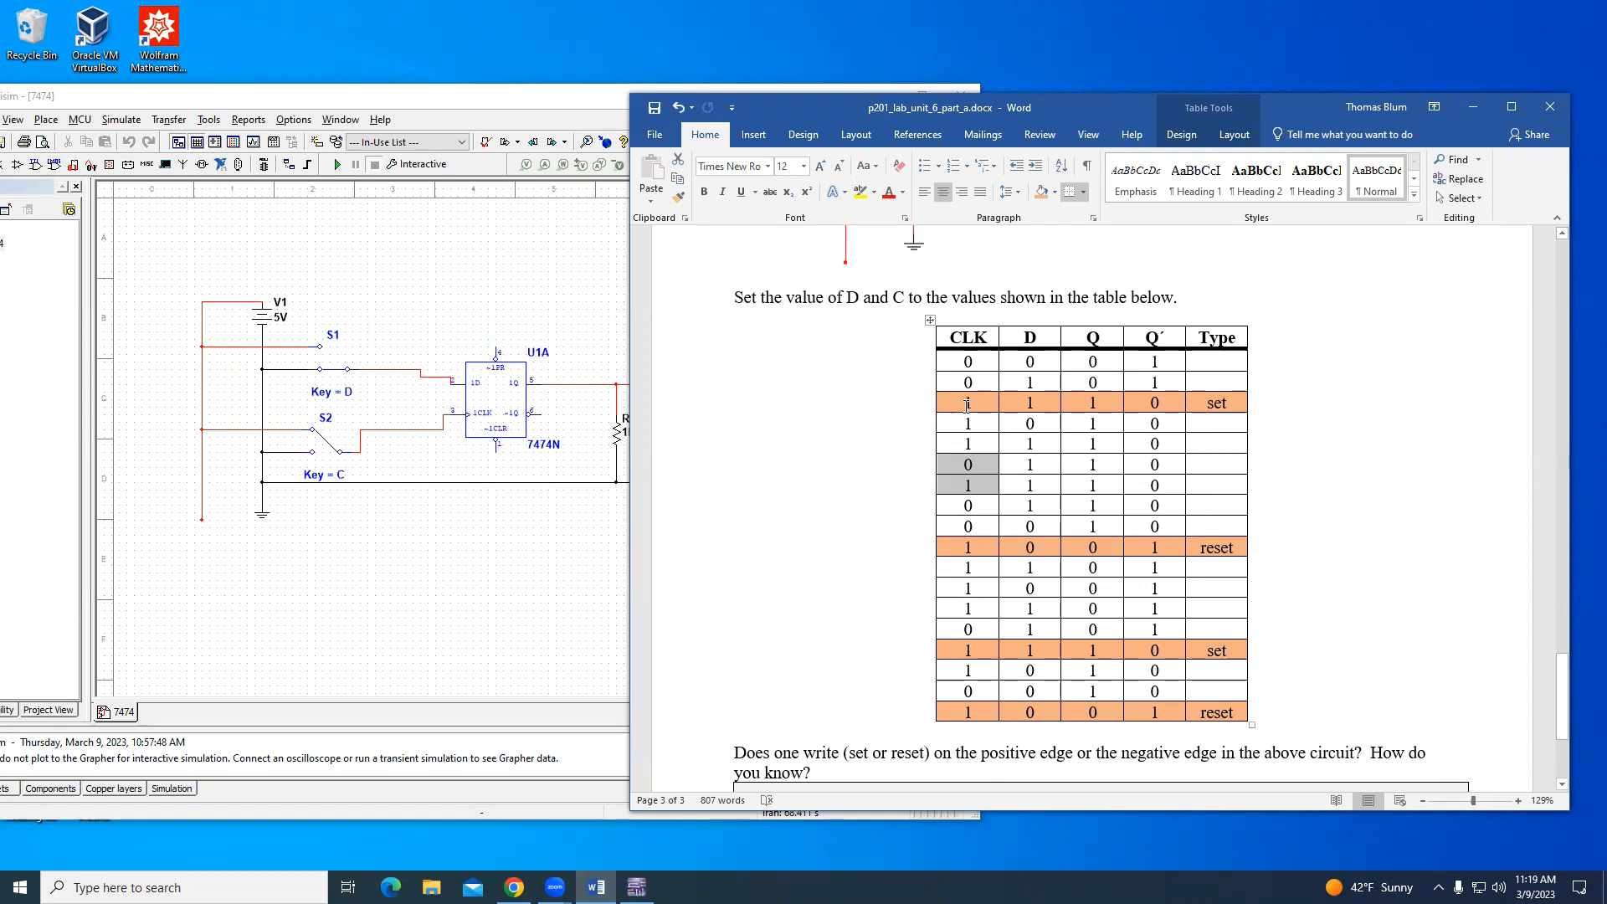
{"action": "left_click_drag", "start_coordinate": [965, 443], "coordinate": [983, 508]}
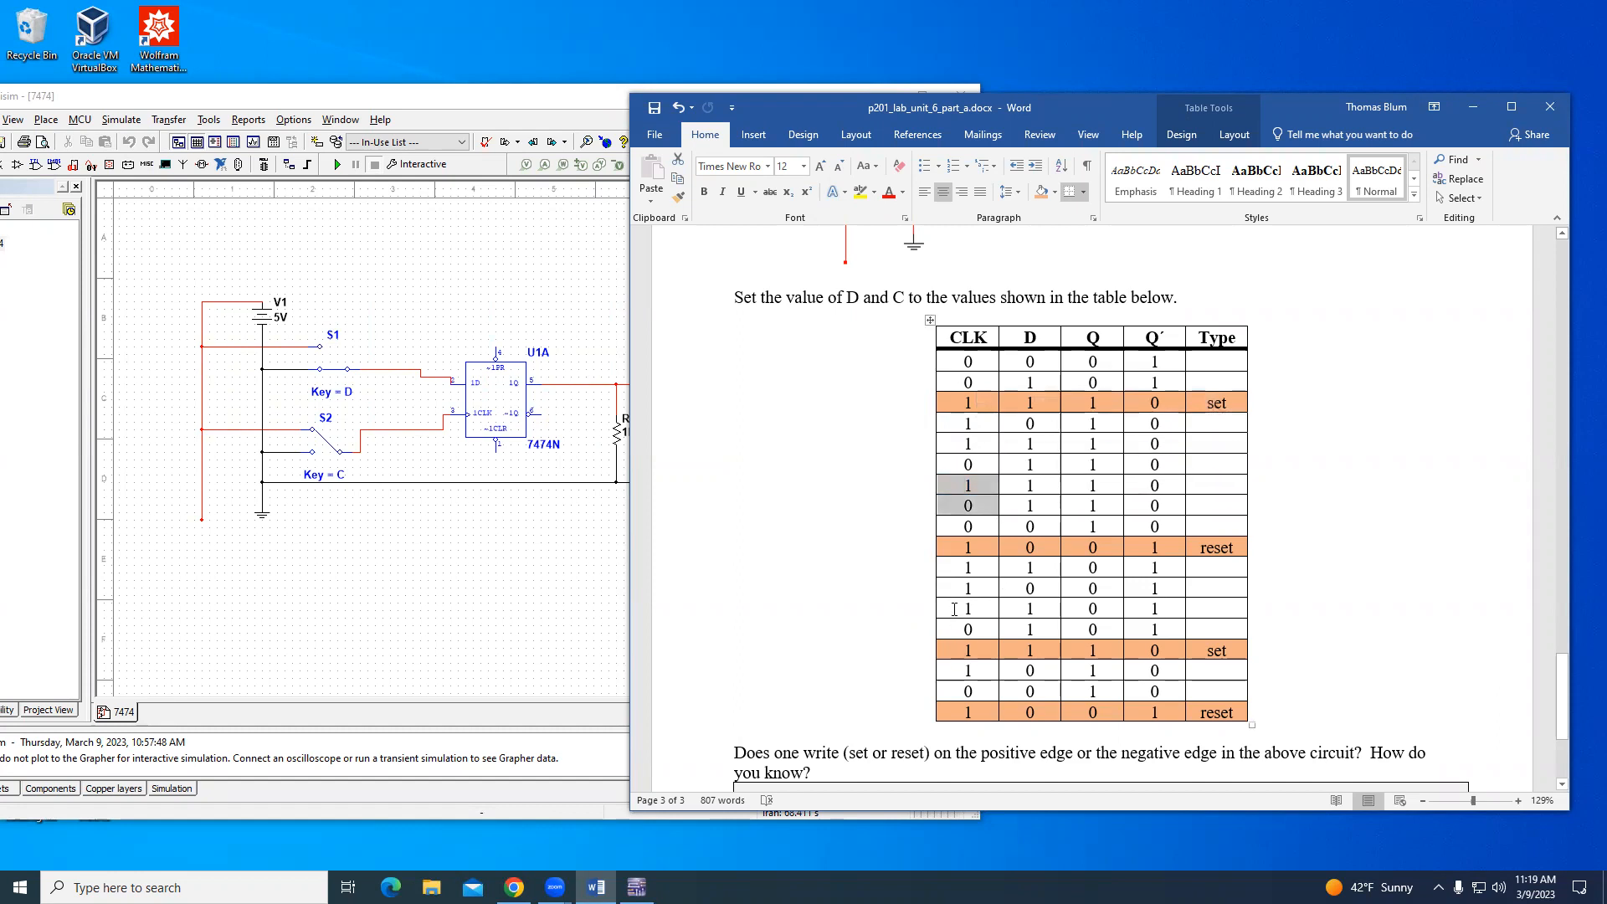
{"action": "left_click_drag", "start_coordinate": [954, 608], "coordinate": [974, 626]}
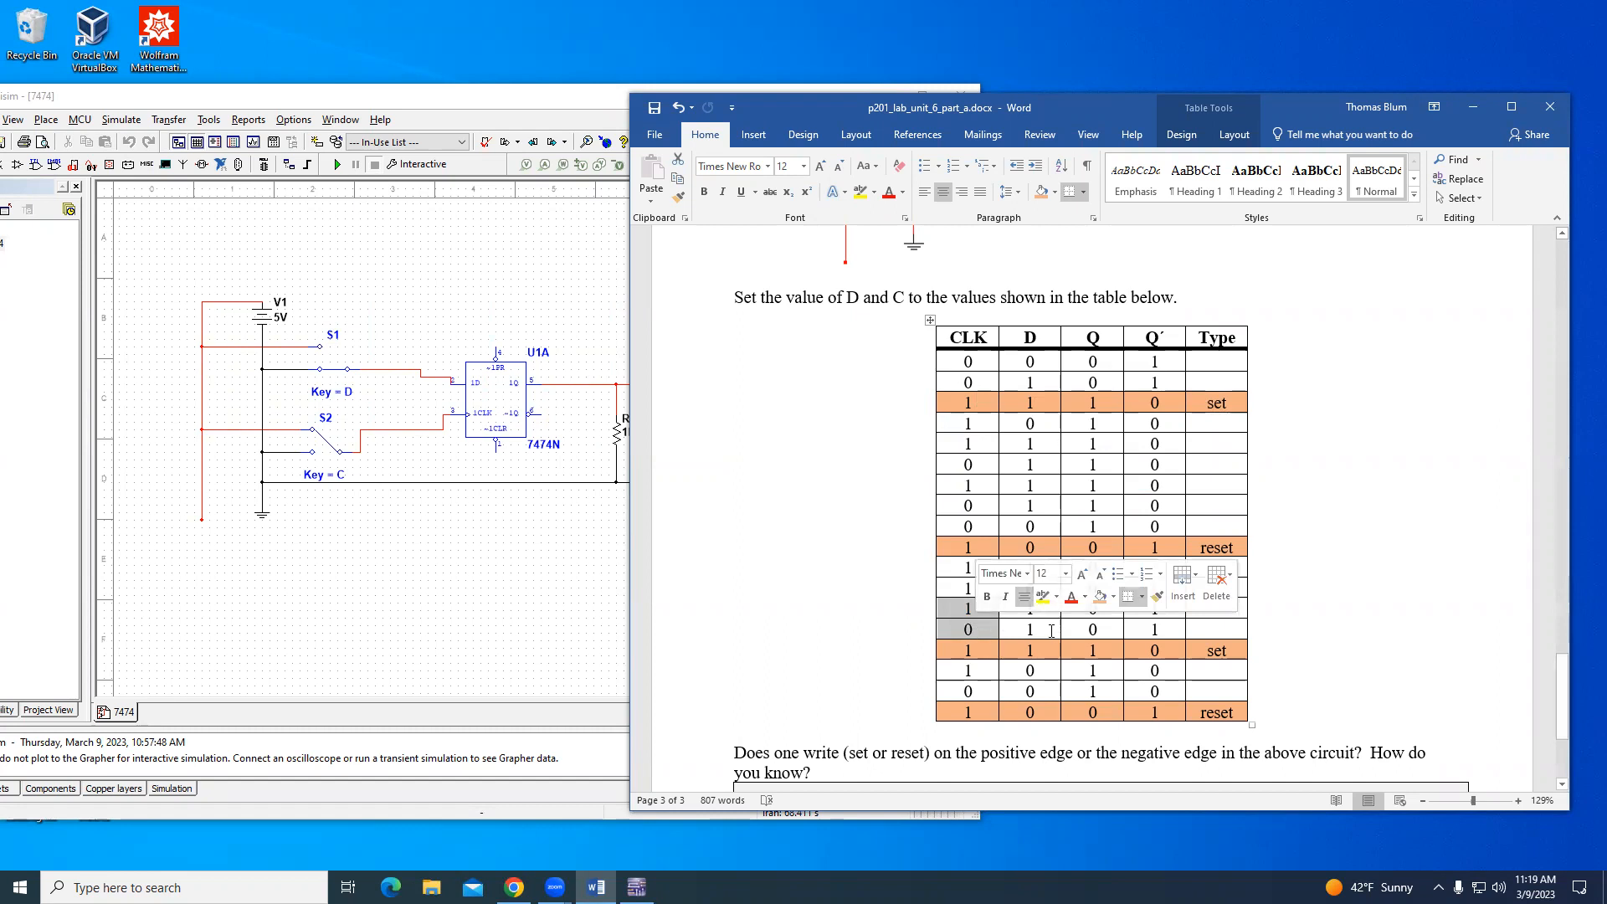
{"action": "left_click_drag", "start_coordinate": [1030, 630], "coordinate": [1093, 630]}
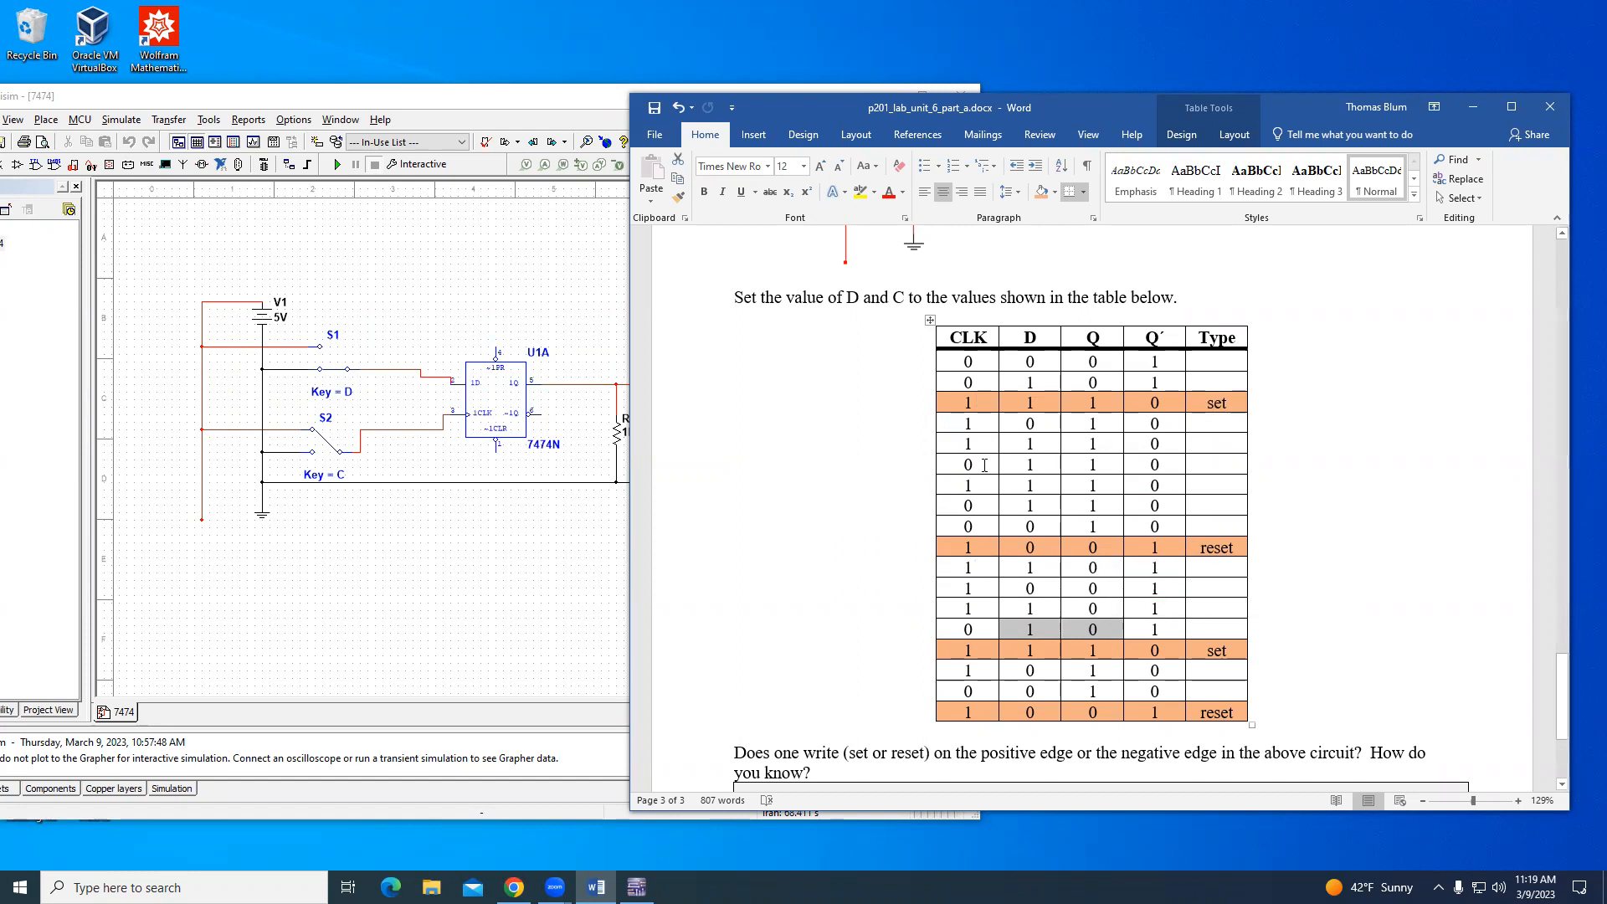
- Enter "set" as the Type of the seventh table row and shade the whole row light orange
{"action": "left_click_drag", "start_coordinate": [991, 487], "coordinate": [1219, 482]}
{"action": "left_click", "coordinate": [1219, 481]}
{"action": "type", "text": "set"}
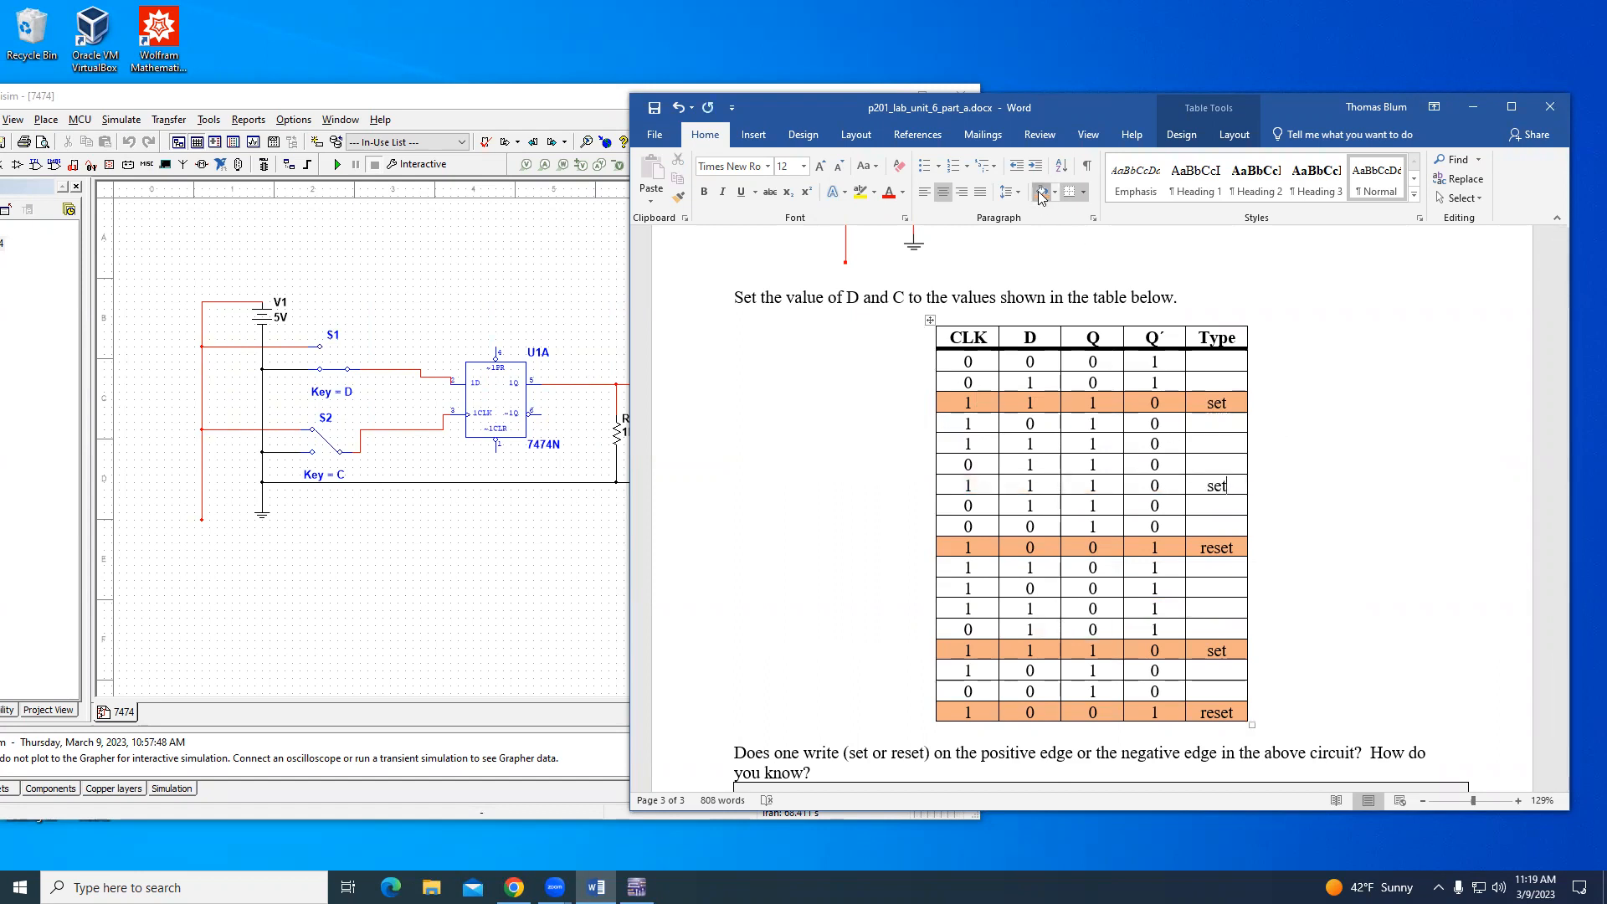
{"action": "left_click", "coordinate": [1042, 193]}
{"action": "left_click_drag", "start_coordinate": [958, 484], "coordinate": [1167, 485]}
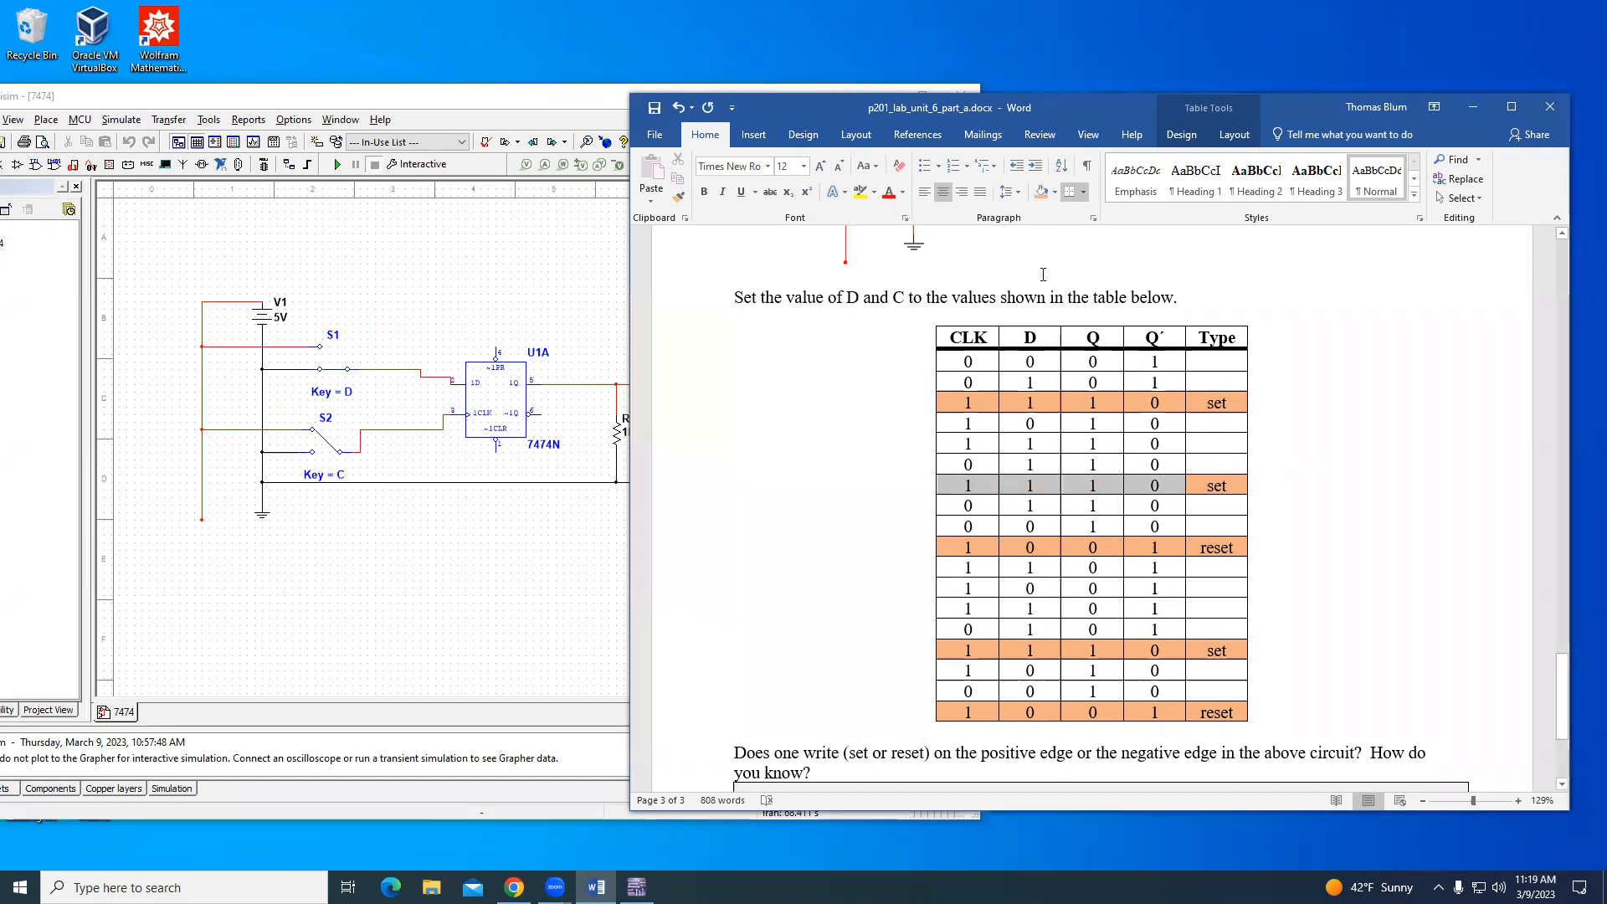
{"action": "left_click", "coordinate": [1042, 193]}
- Enter "xx" as the Type of the first table row and "hold" for the second, fourth, fifth and sixth rows
{"action": "left_click", "coordinate": [1215, 362]}
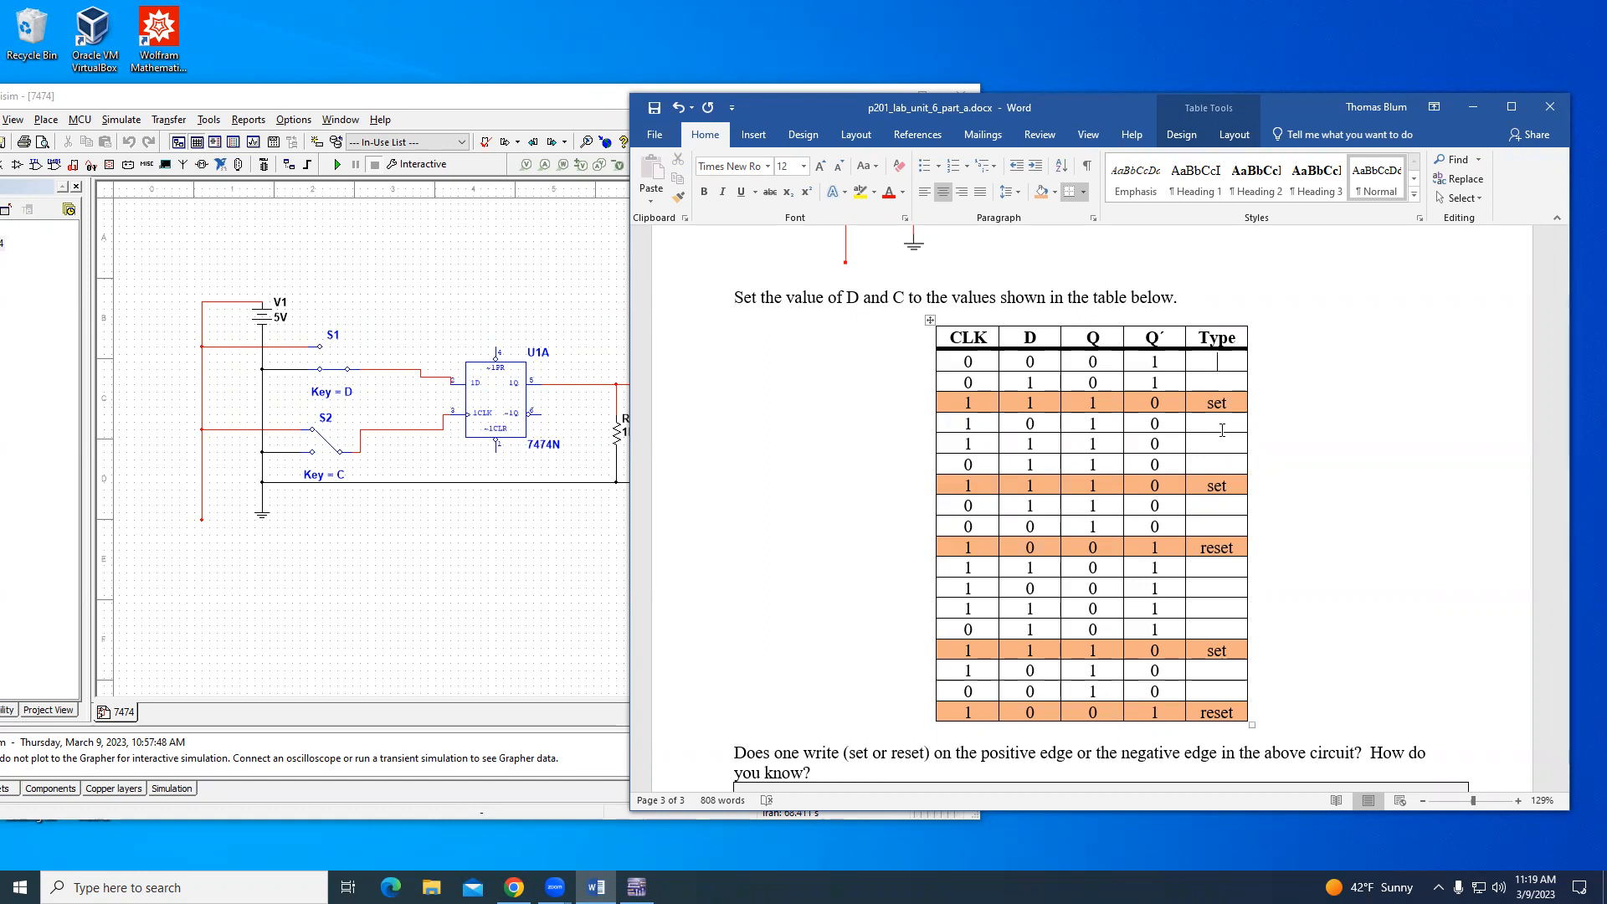
{"action": "type", "text": "xx"}
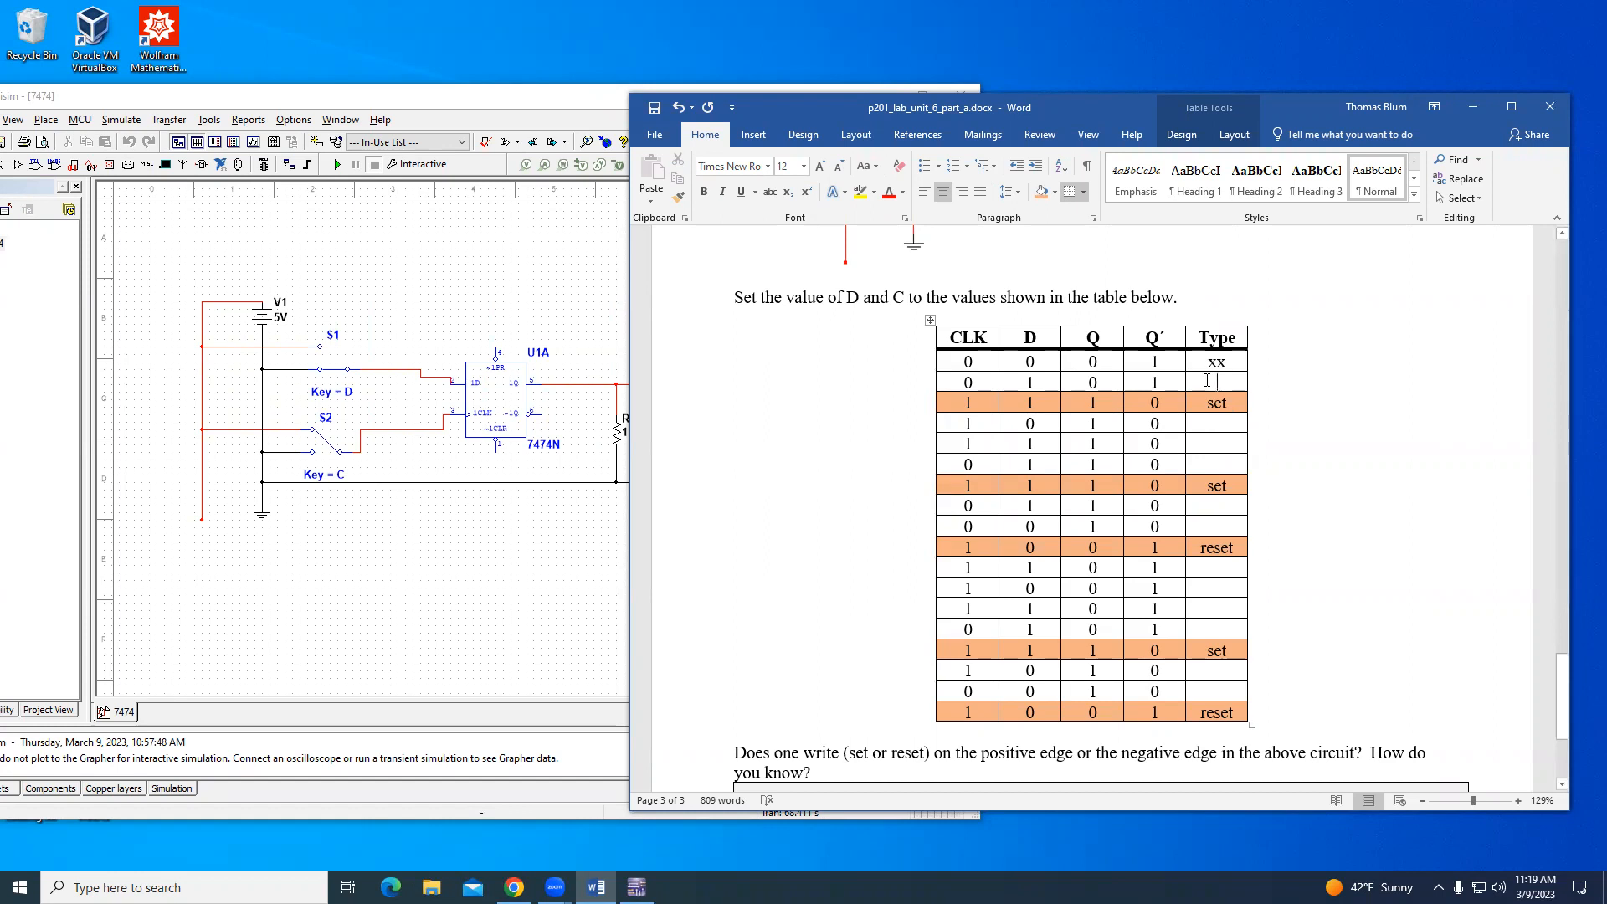
{"action": "type", "text": "holdhold"}
{"action": "left_click", "coordinate": [1208, 442]}
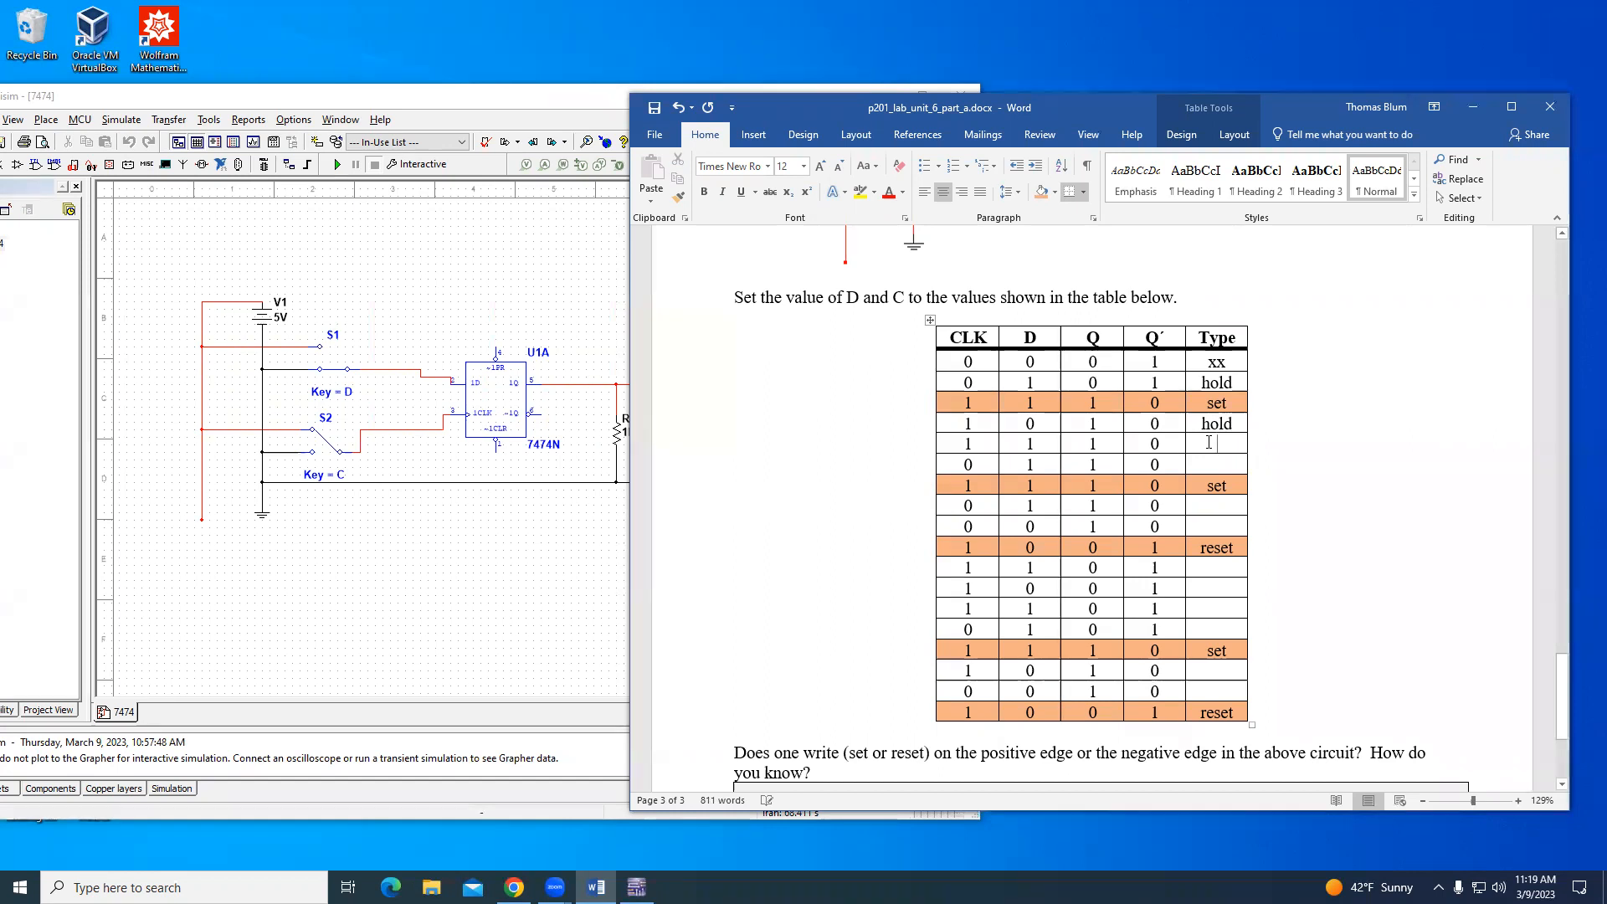
{"action": "type", "text": "holdhold"}
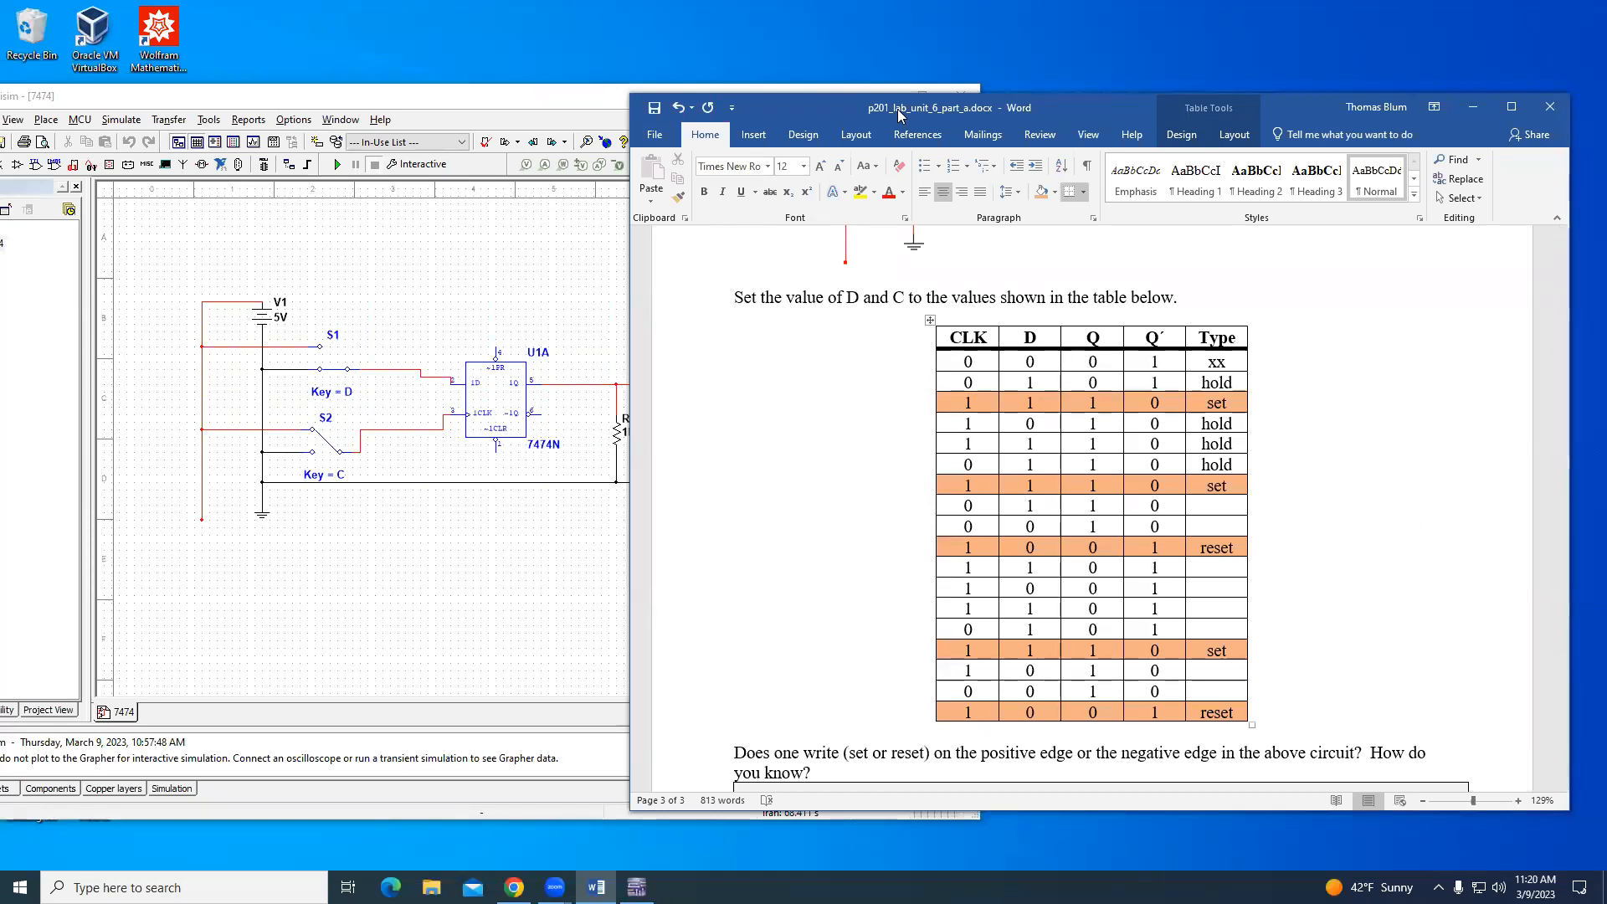
{"action": "left_click", "coordinate": [857, 84]}
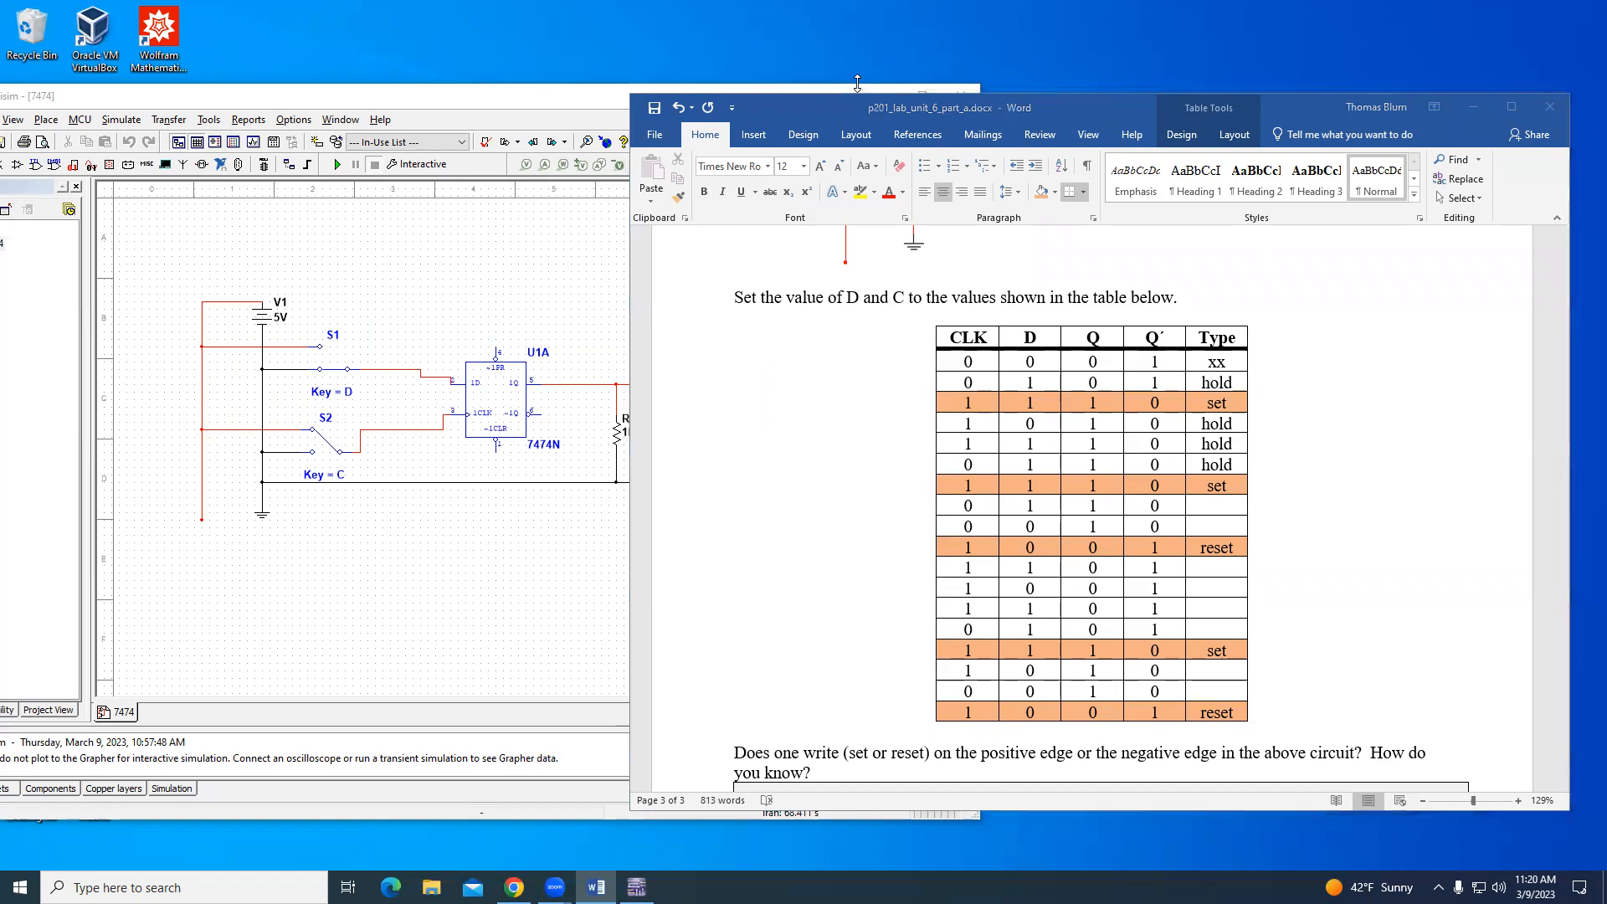